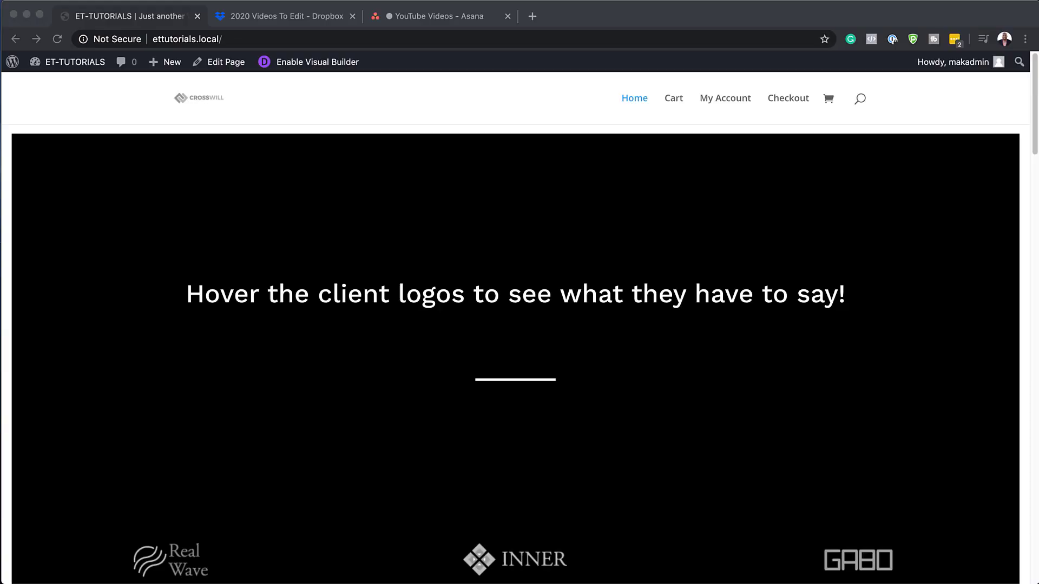
# Examine the finished client-logo section and the testimonial revealed over the logo in the middle of the row
pyautogui.scroll(-2, 516, 346)
pyautogui.scroll(-3, 515, 346)
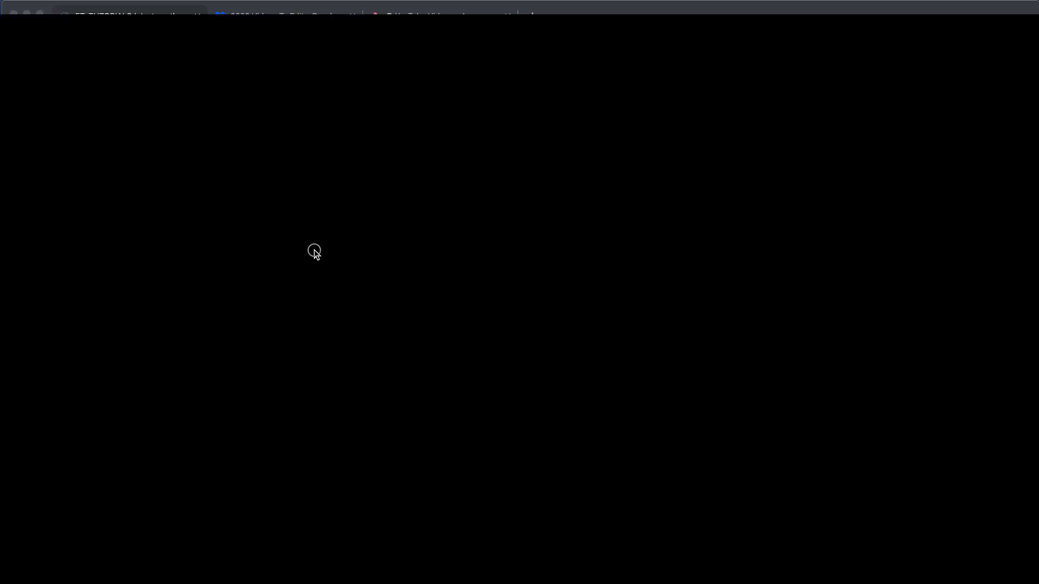
pyautogui.moveTo(512, 388)
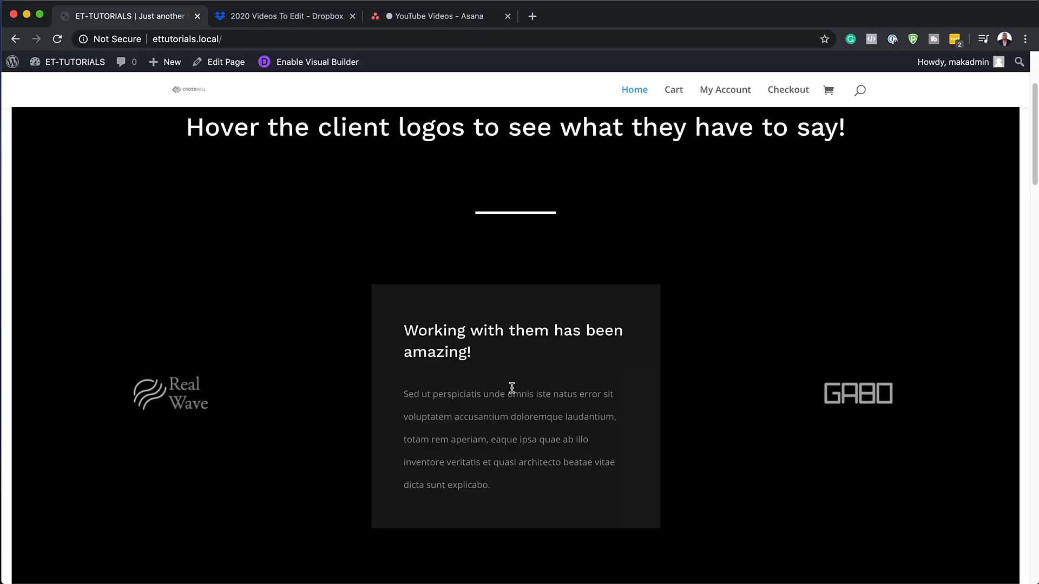
pyautogui.moveTo(716, 413)
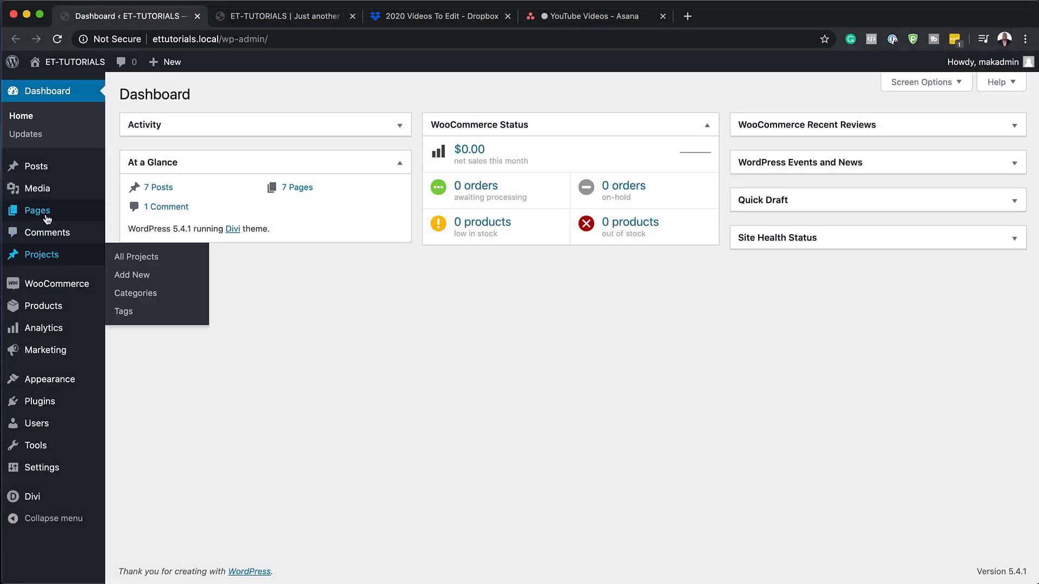
# Create a new page titled "logos" and start building it from scratch with Divi Builder, dismissing the initial row insertion
pyautogui.moveTo(46, 215)
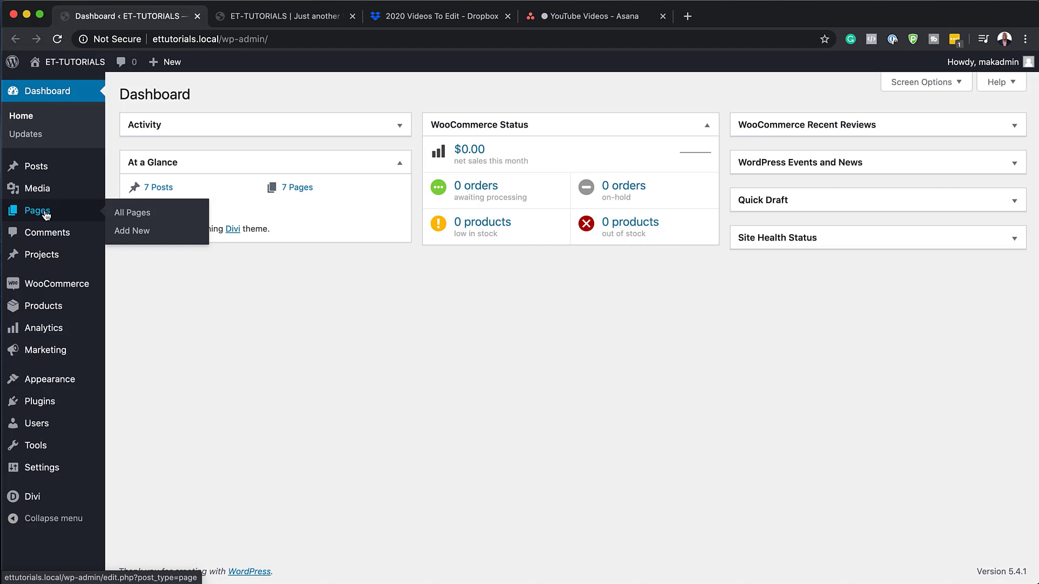
pyautogui.click(132, 232)
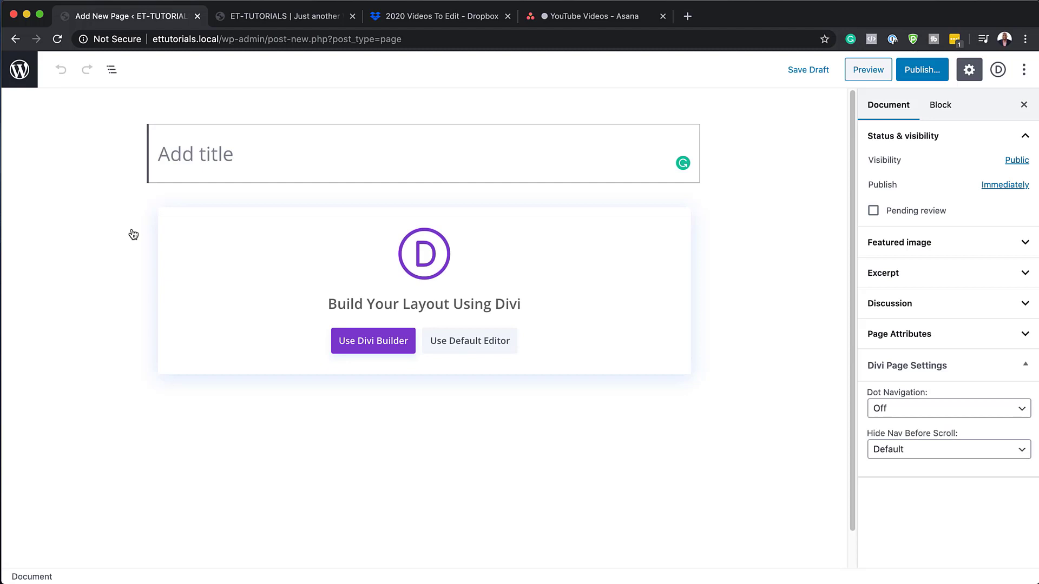
pyautogui.write('logos')
pyautogui.click(379, 340)
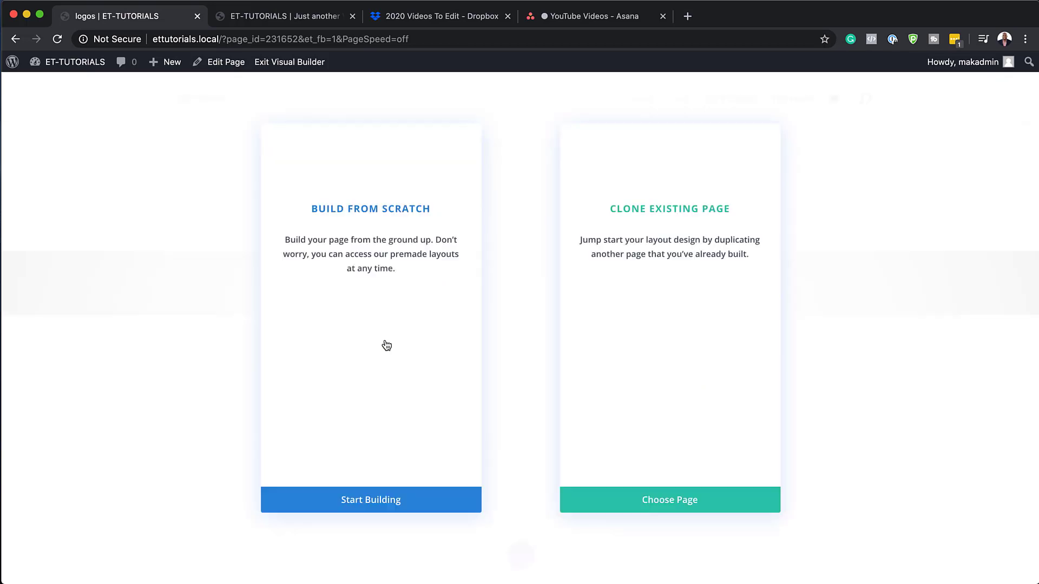
pyautogui.click(302, 502)
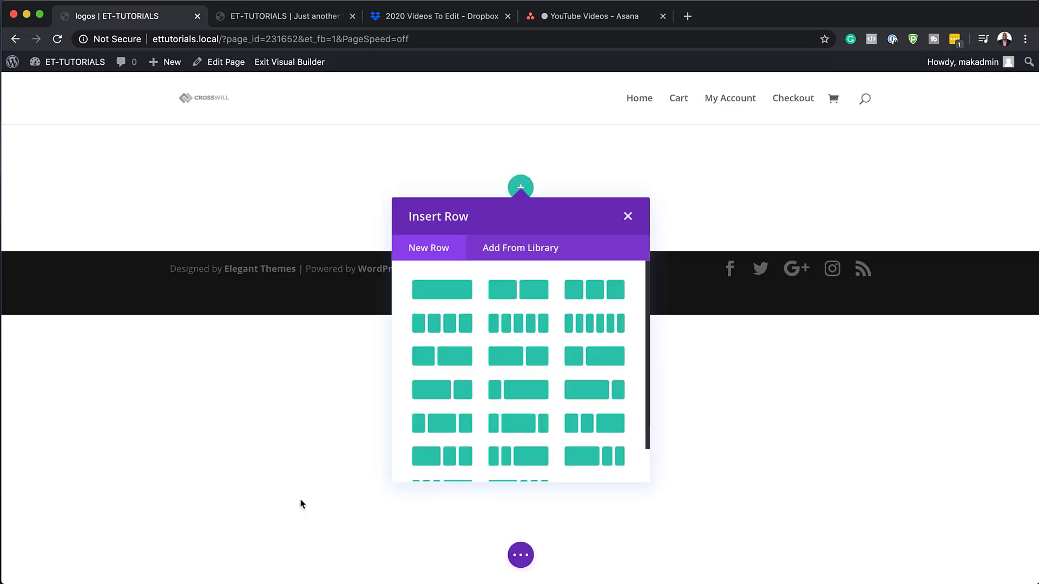
pyautogui.click(629, 219)
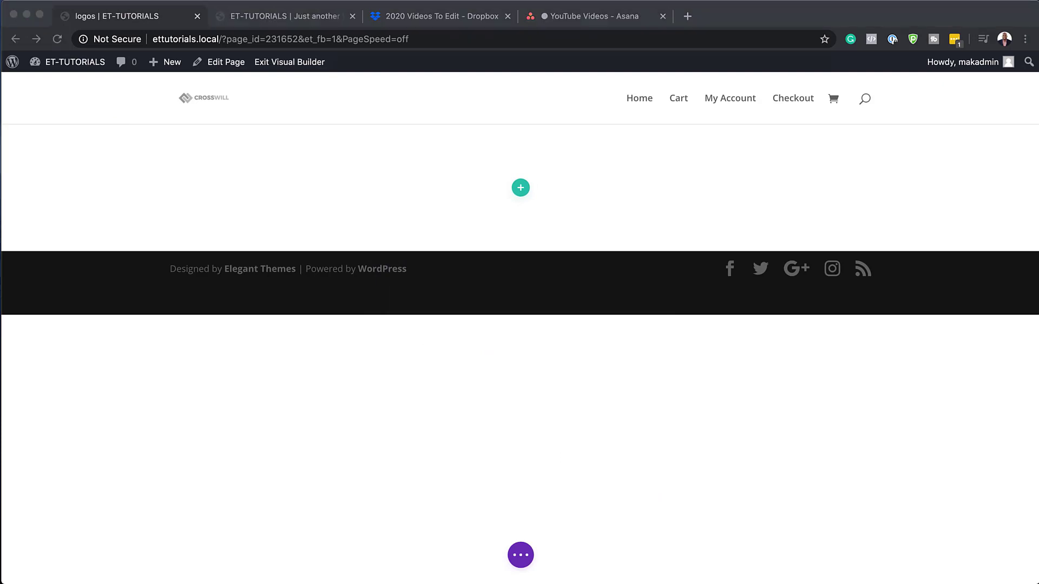
# Set the empty section's background colour to #000000
pyautogui.click(68, 156)
pyautogui.moveTo(65, 188)
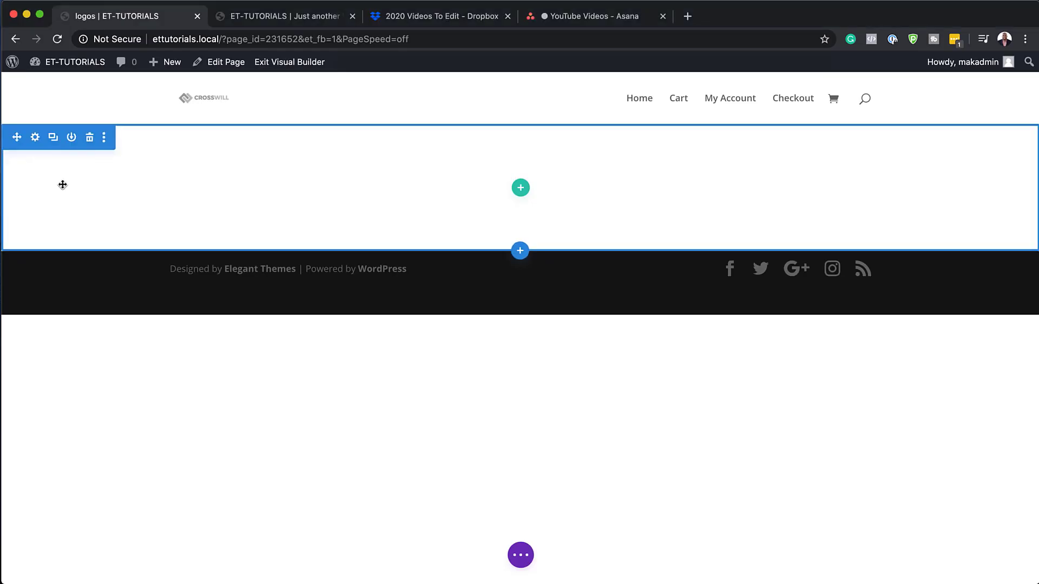
pyautogui.click(35, 139)
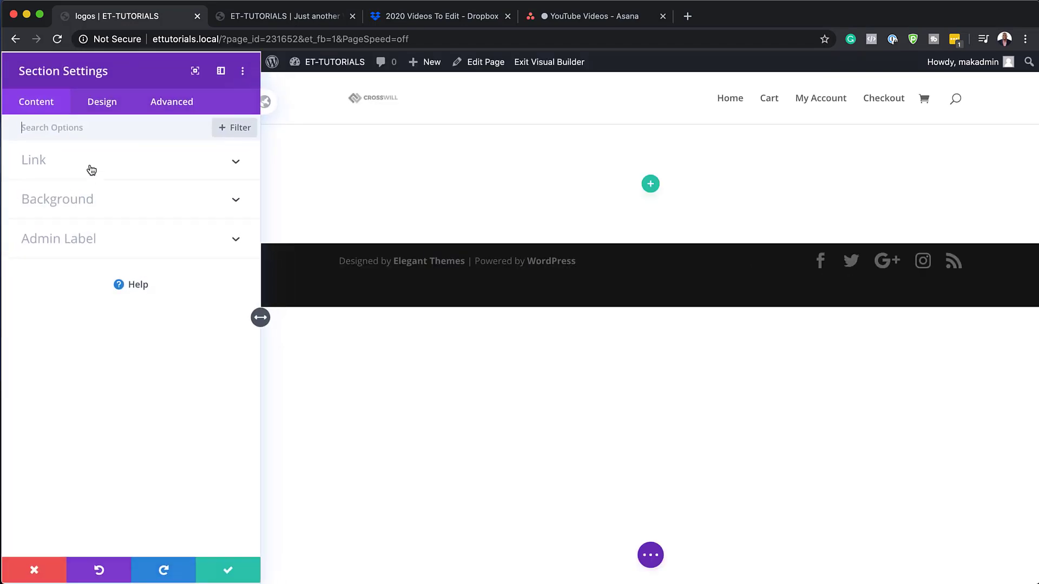
pyautogui.click(72, 201)
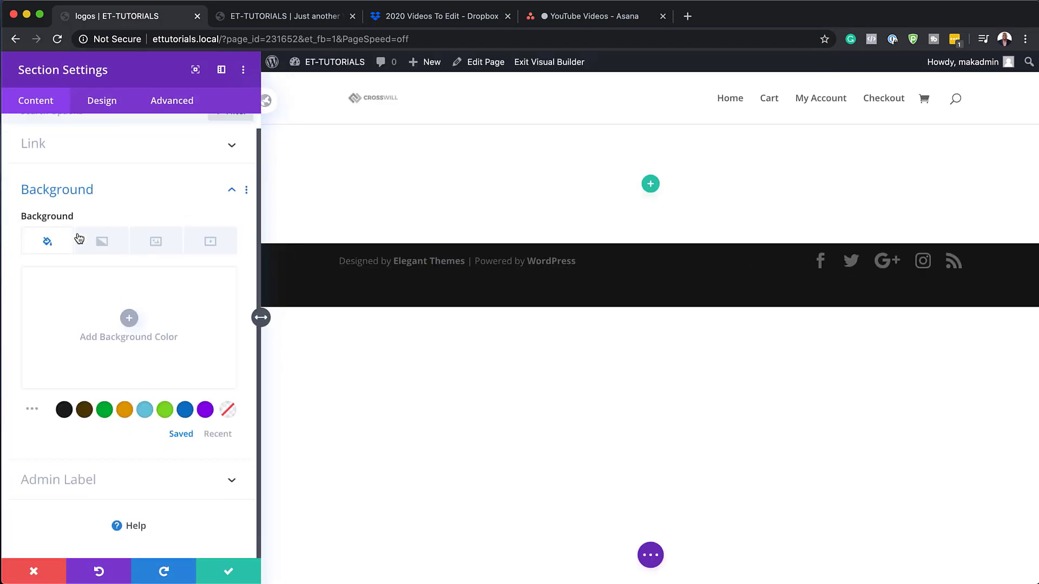
pyautogui.click(130, 320)
pyautogui.click(54, 285)
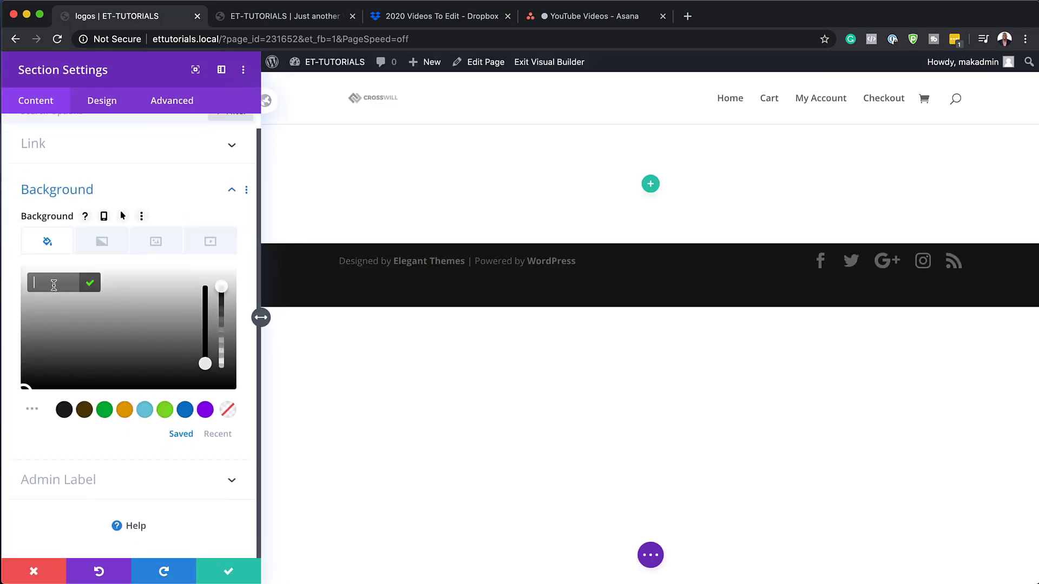
pyautogui.write('#000000')
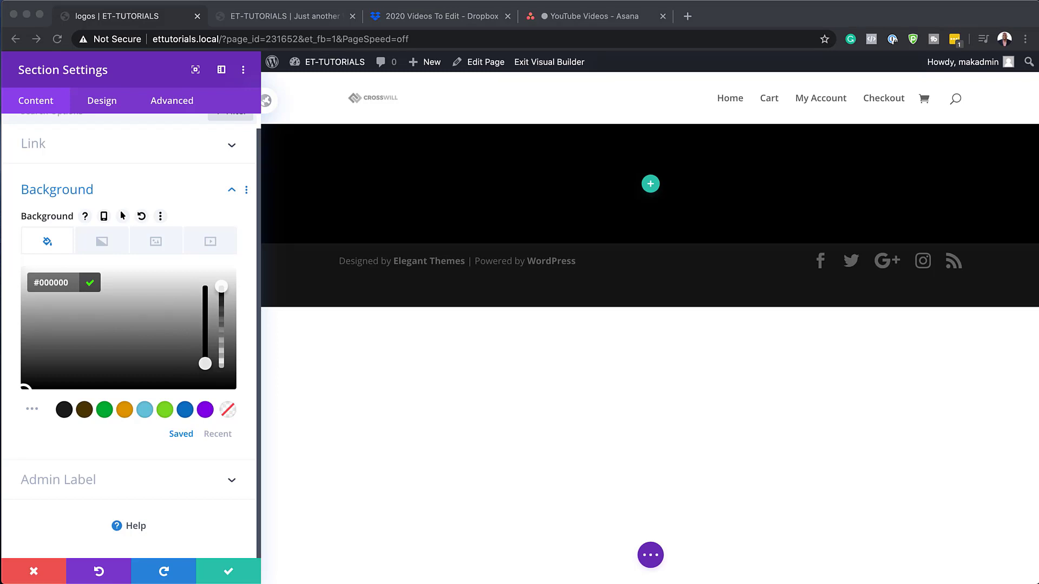
# Set the section's top and bottom padding to 200px with the two values linked
pyautogui.click(102, 101)
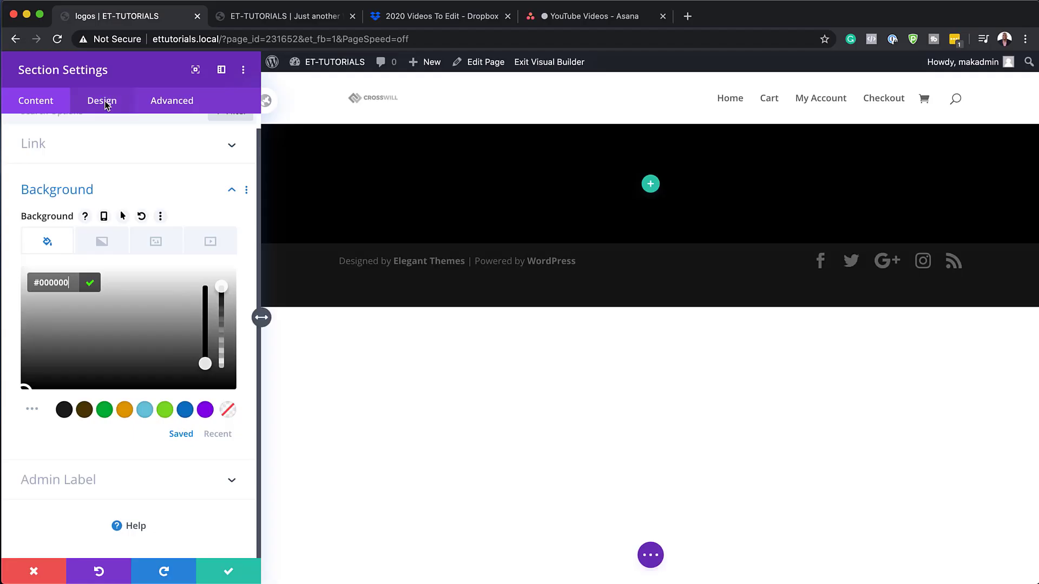
pyautogui.click(23, 281)
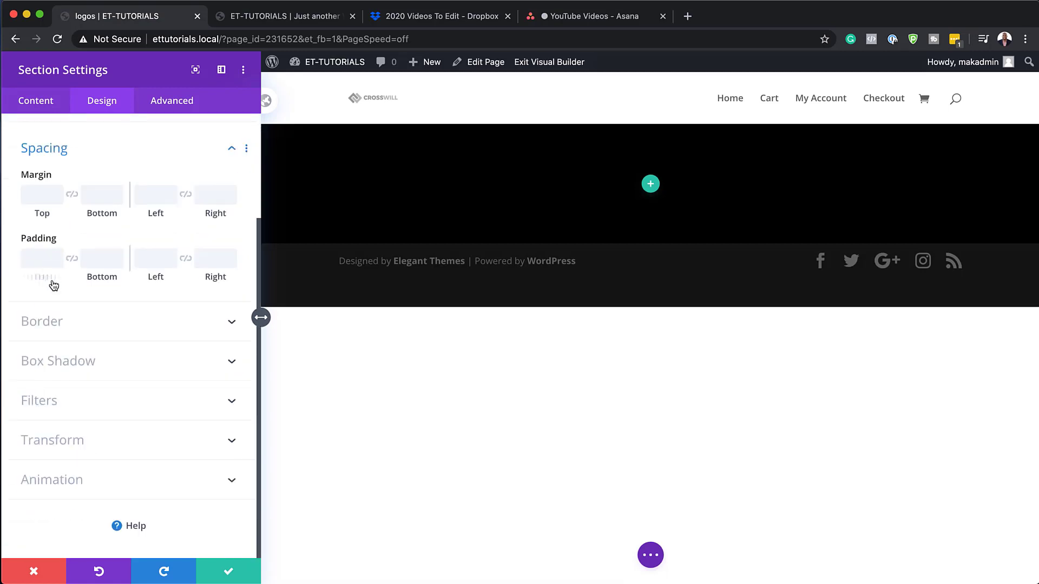
pyautogui.click(42, 259)
pyautogui.write('200px')
pyautogui.click(71, 259)
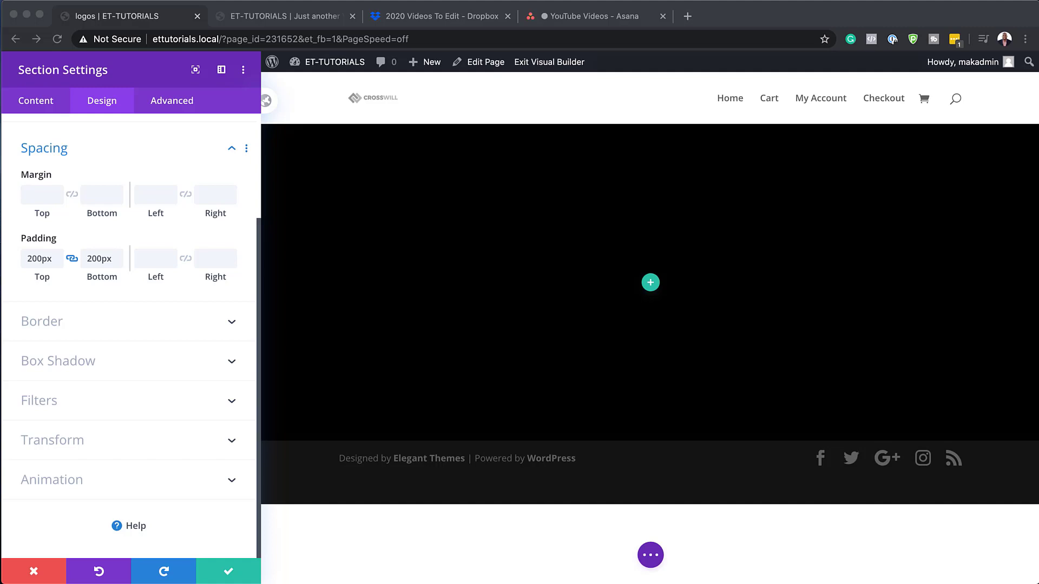
# Give the section a 1vw wide border in #ffffff and save the section settings
pyautogui.click(42, 320)
pyautogui.click(42, 320)
pyautogui.scroll(-3, 151, 441)
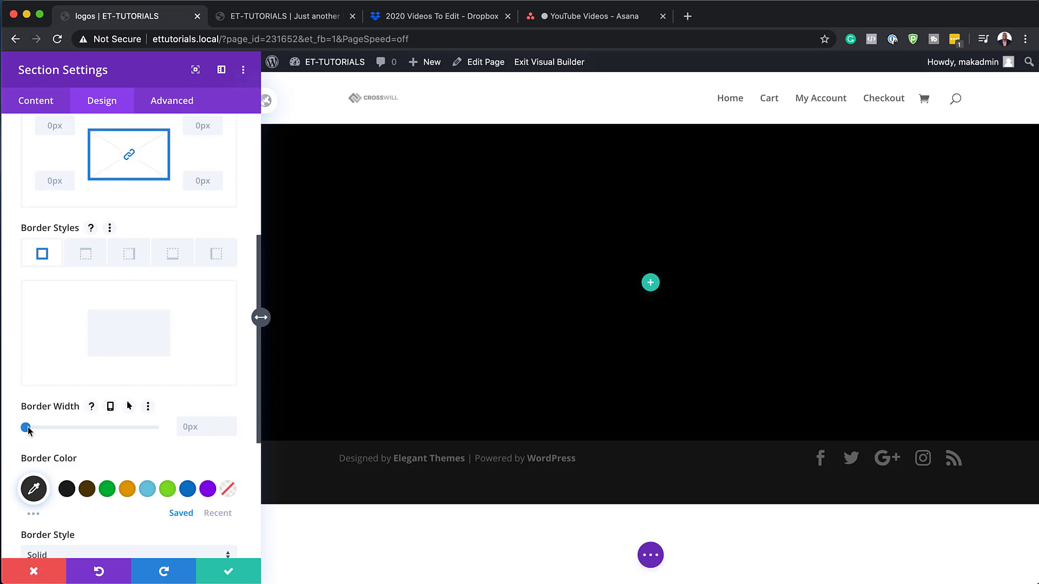
pyautogui.click(213, 427)
pyautogui.write('1vw')
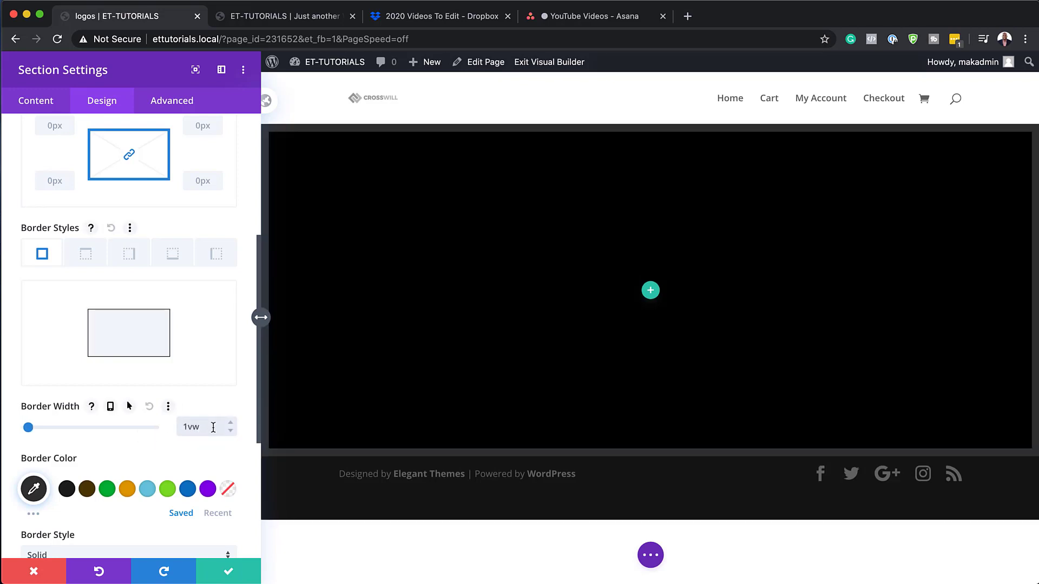
pyautogui.scroll(-1, 128, 428)
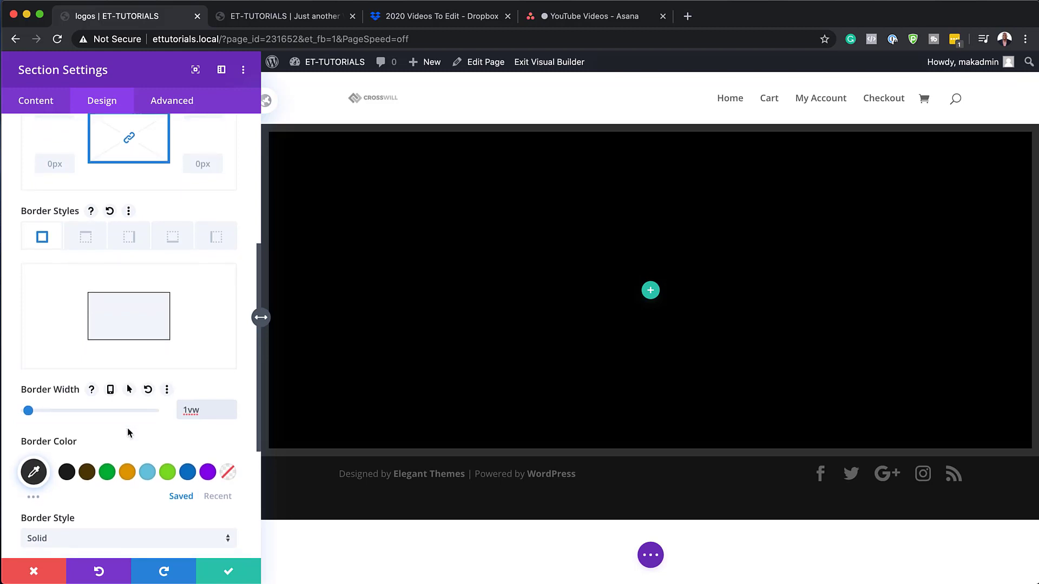
pyautogui.click(34, 472)
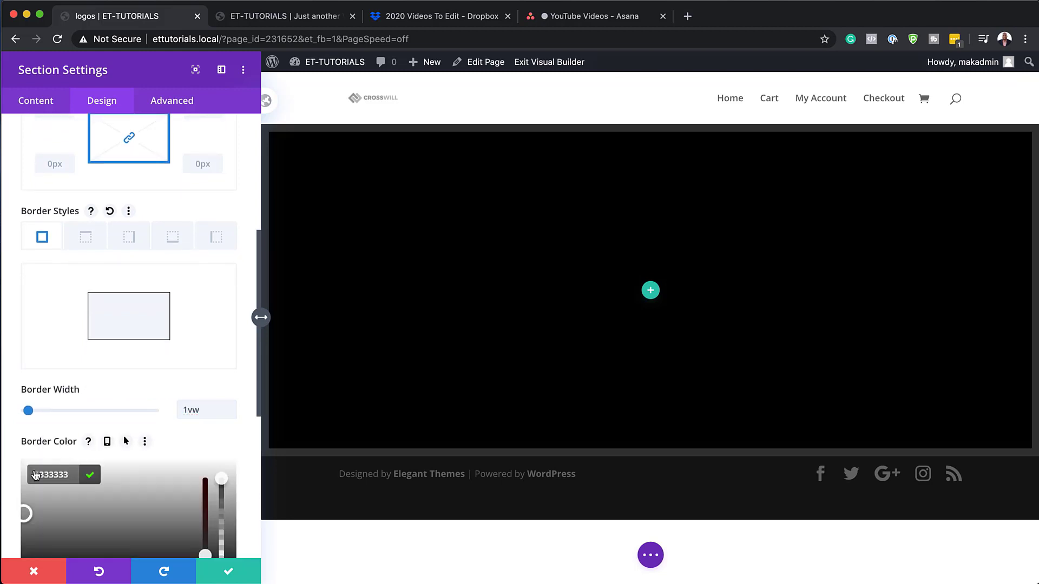
pyautogui.tripleClick(63, 475)
pyautogui.write('#ffffff')
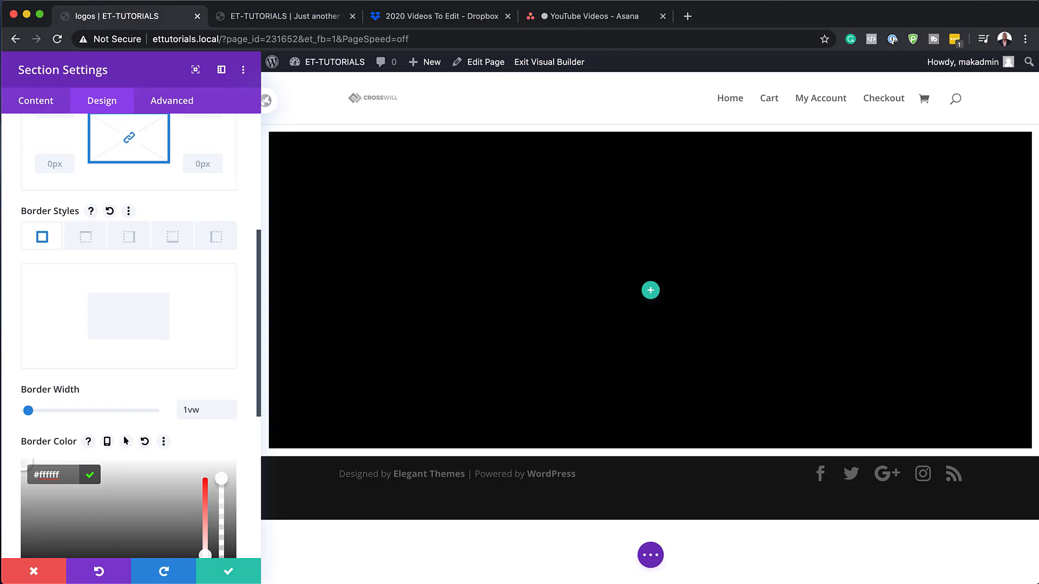
pyautogui.click(228, 571)
# Insert a single-column row into the black section without adding a module
pyautogui.click(521, 292)
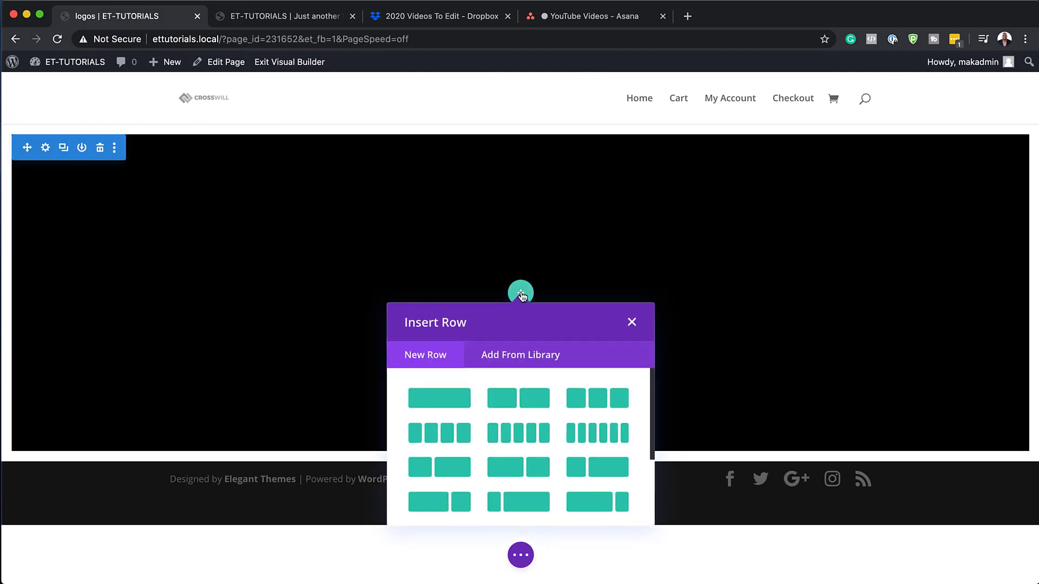
pyautogui.click(431, 402)
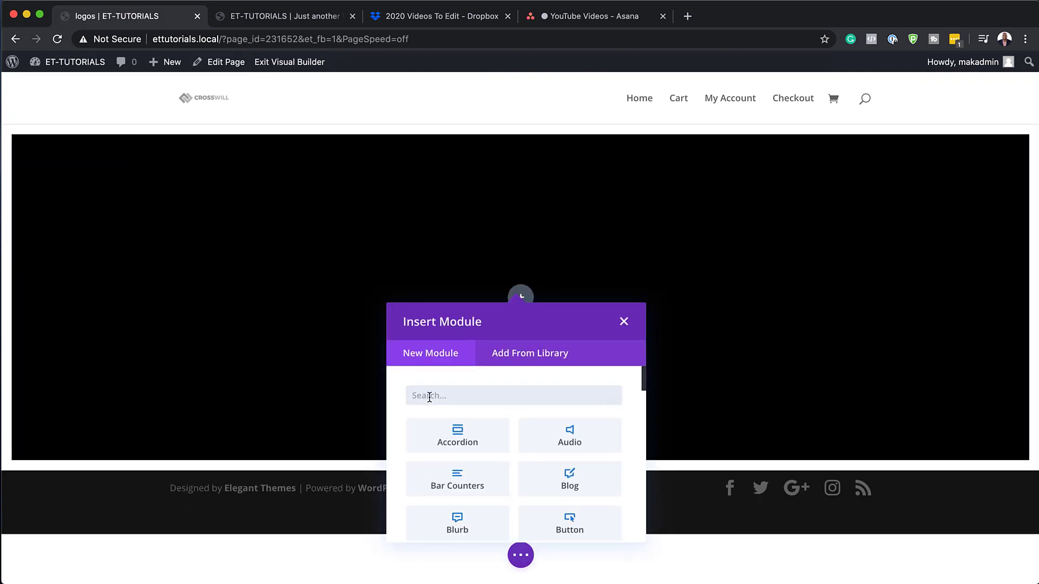
pyautogui.click(625, 325)
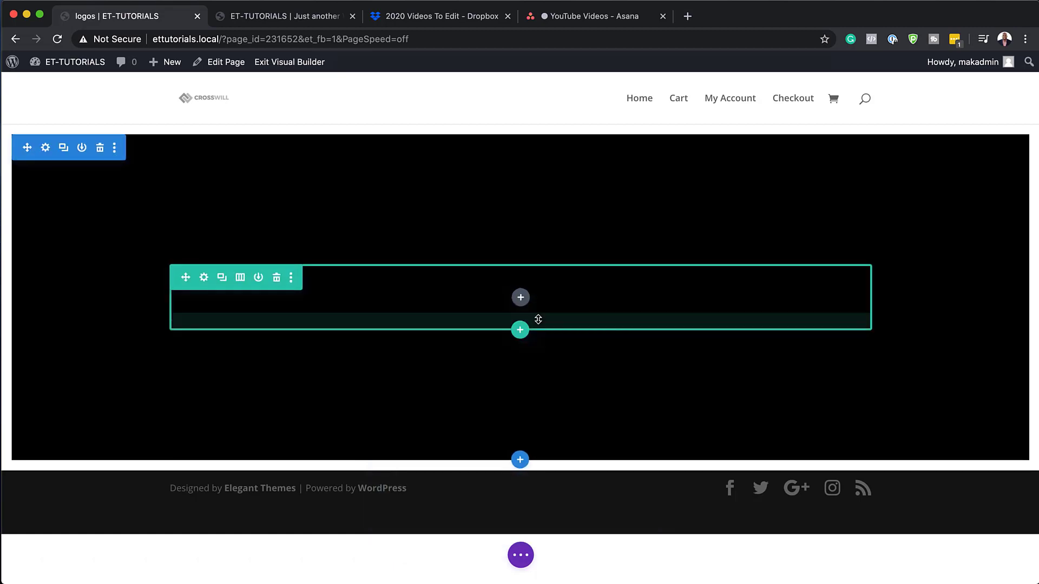
# Set the row's maximum width to 1500px and save the row settings
pyautogui.click(204, 278)
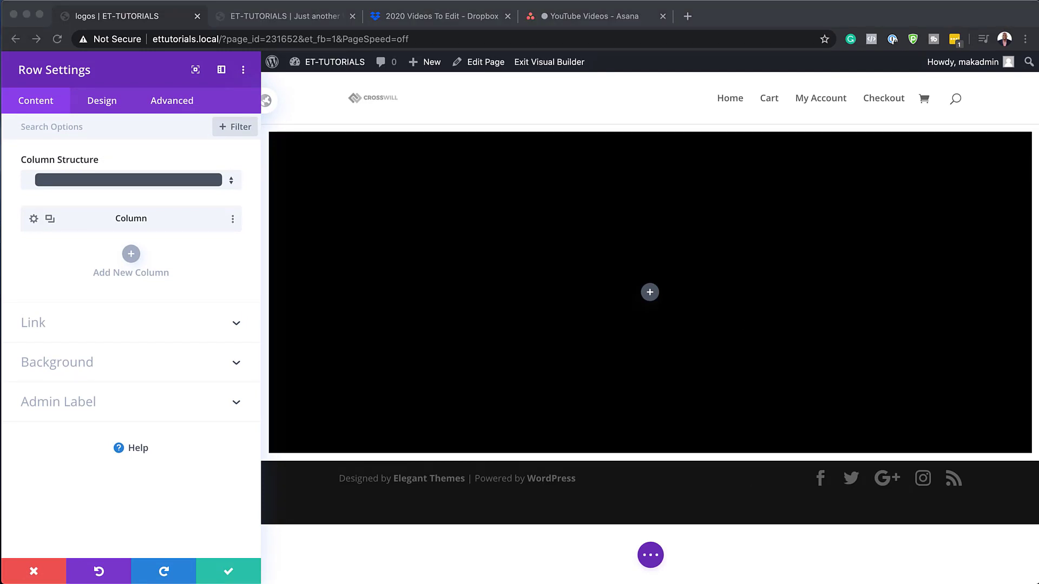
pyautogui.click(105, 105)
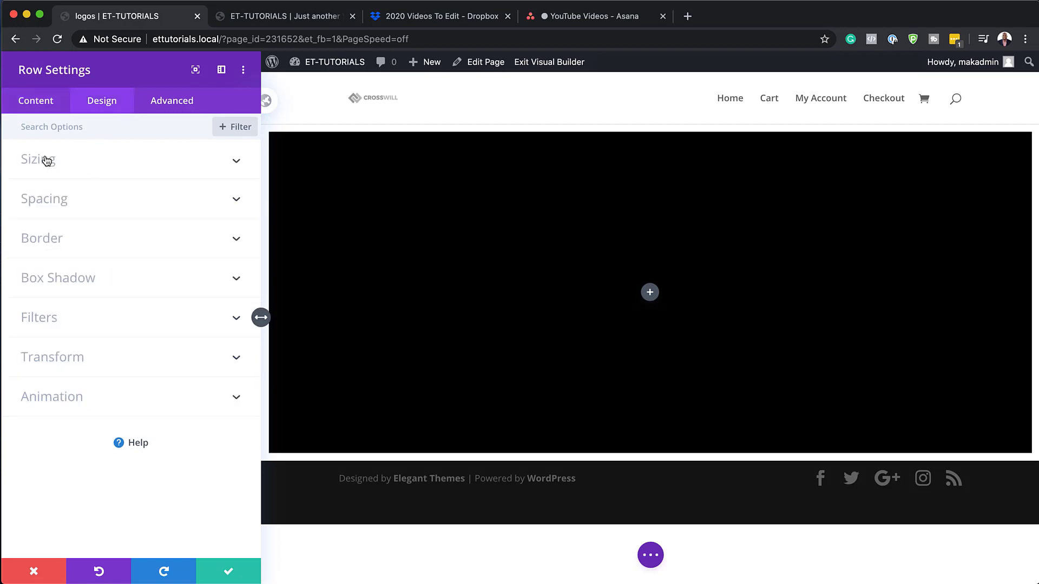
pyautogui.click(46, 159)
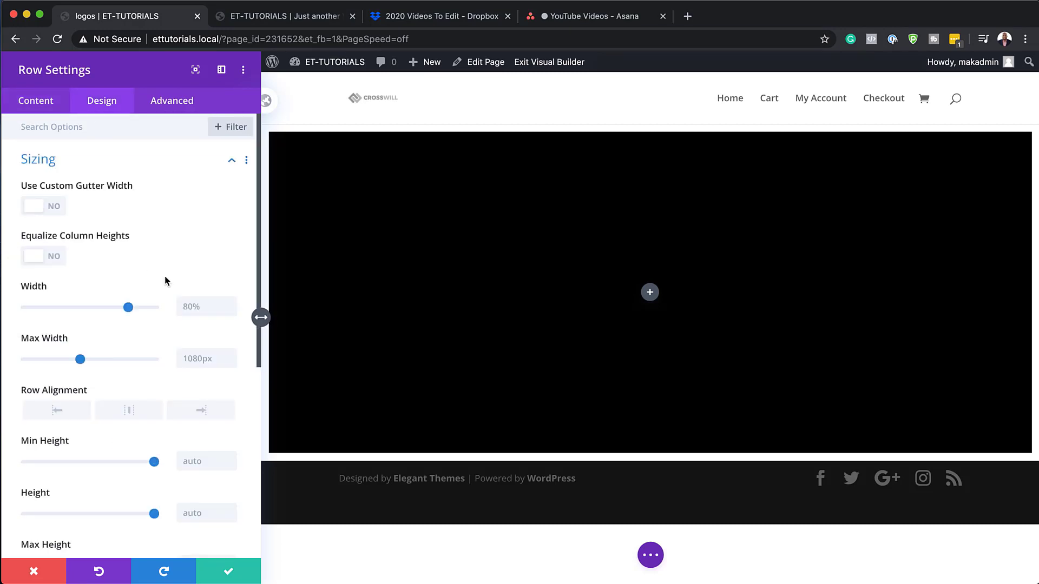
pyautogui.click(196, 360)
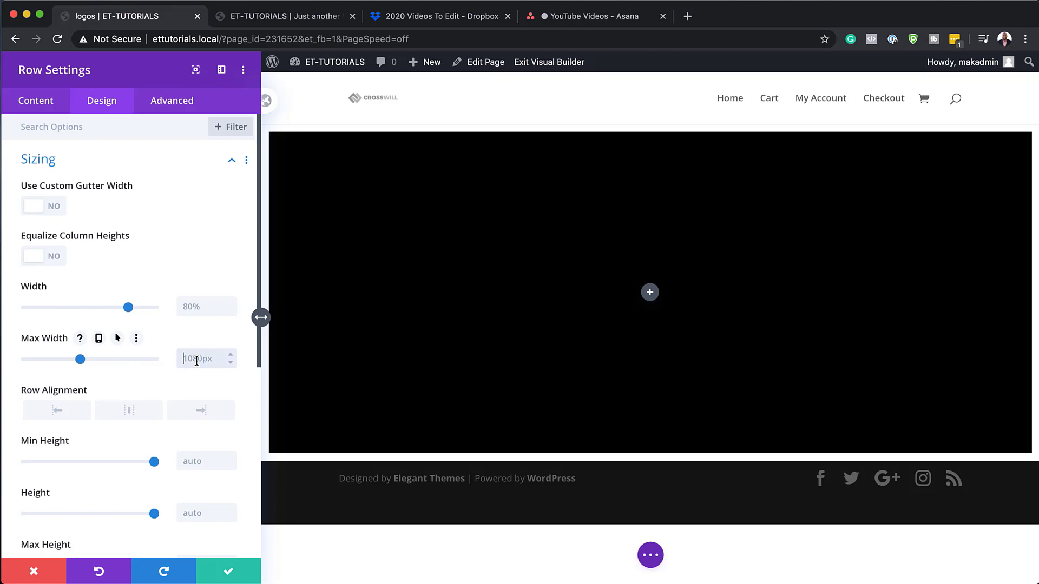
pyautogui.doubleClick(196, 360)
pyautogui.write('1500px')
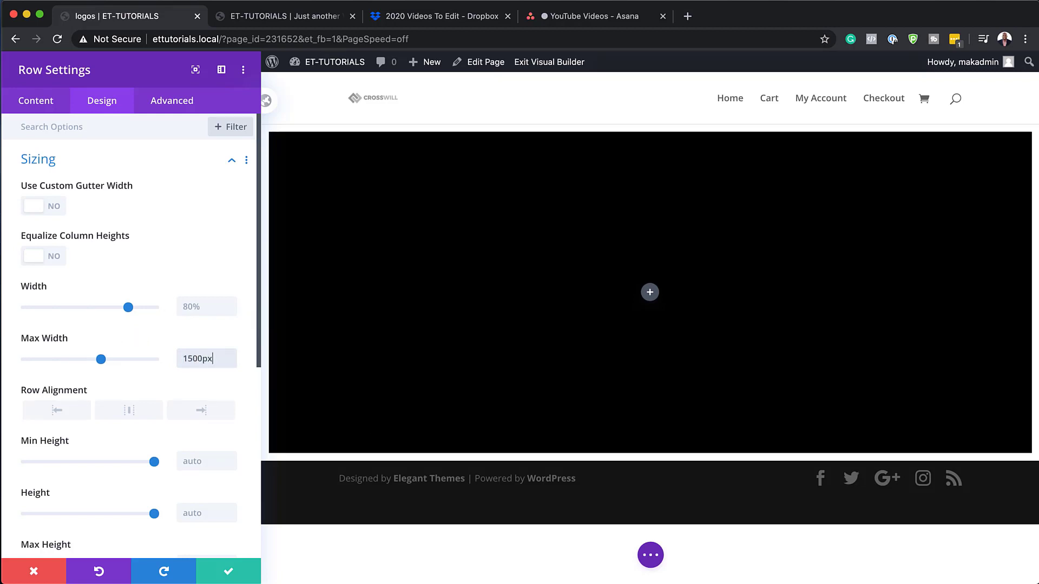
pyautogui.scroll(-2, 195, 422)
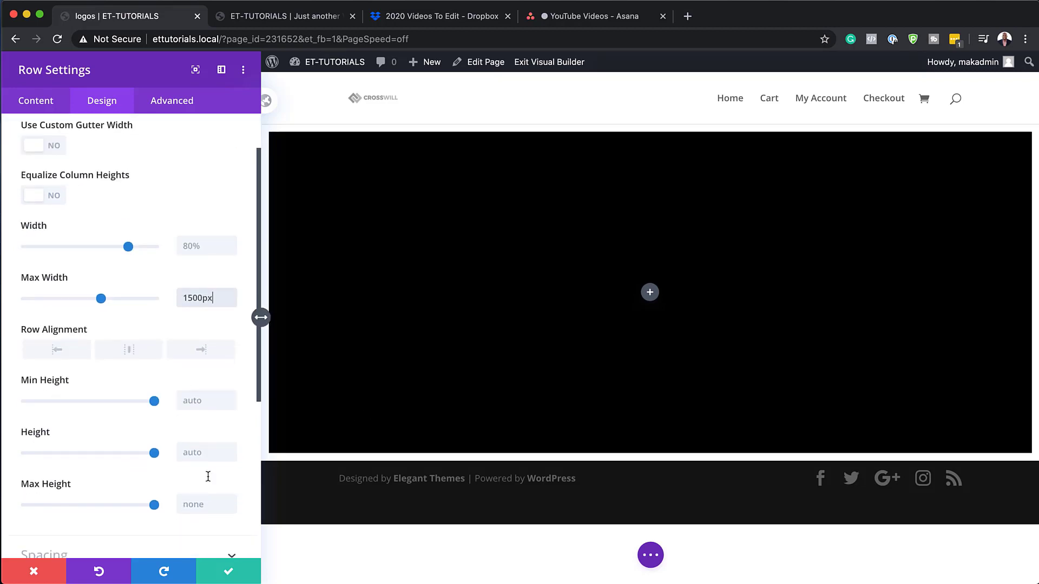
pyautogui.click(228, 575)
# Add a Text module to the row
pyautogui.click(520, 297)
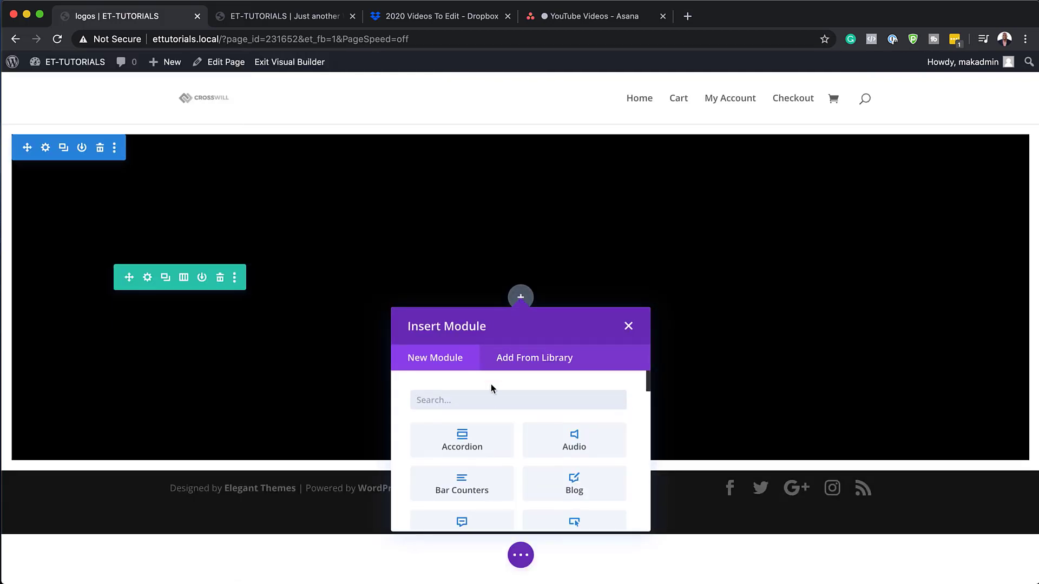
pyautogui.write('tex')
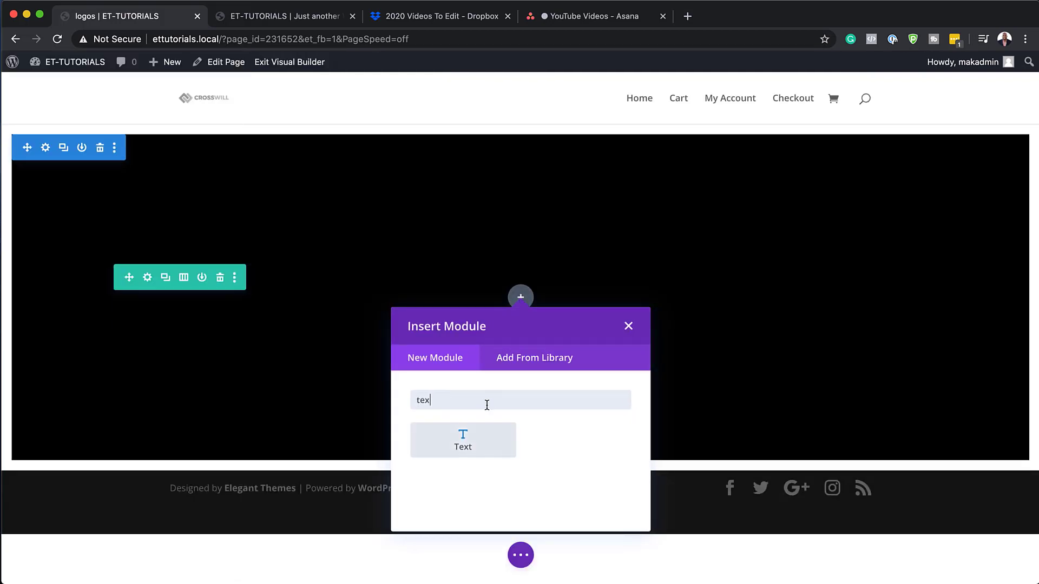
pyautogui.click(480, 437)
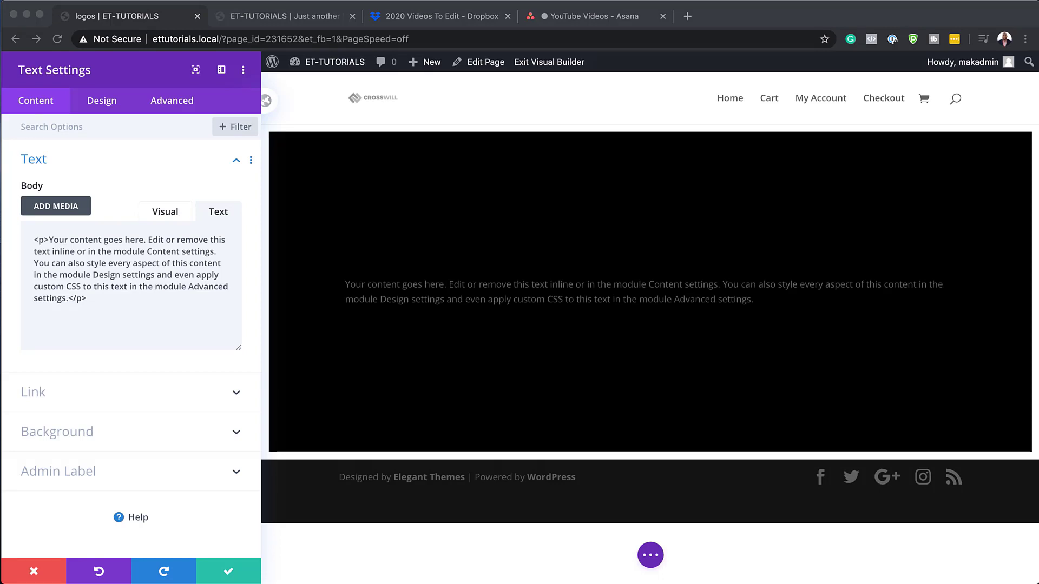
# Replace the Text module's placeholder body with "Lorem ipsum dolor sit amet" in the visual editor
pyautogui.click(162, 213)
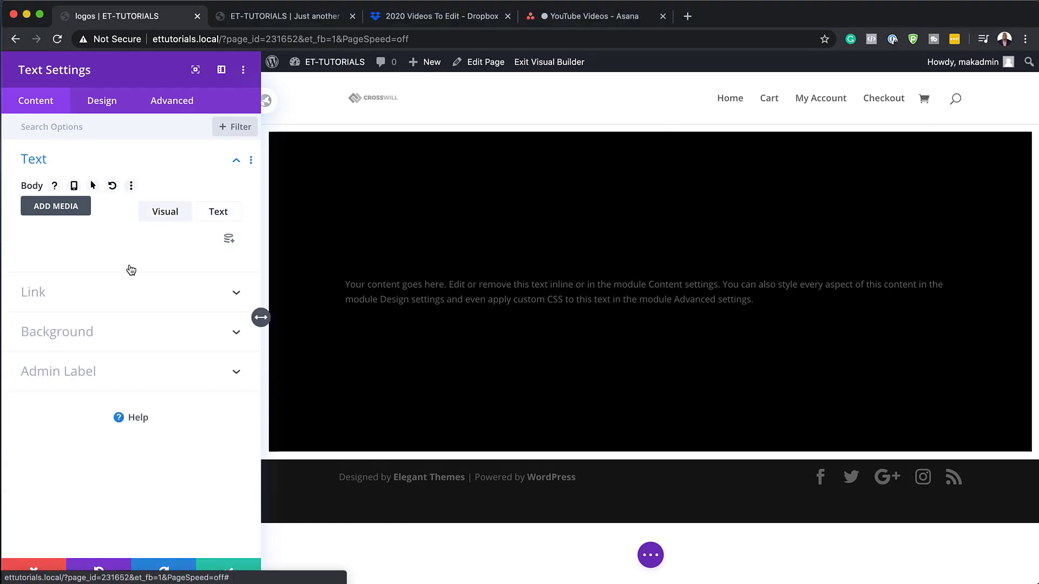
pyautogui.moveTo(173, 387); pyautogui.dragTo(24, 301)
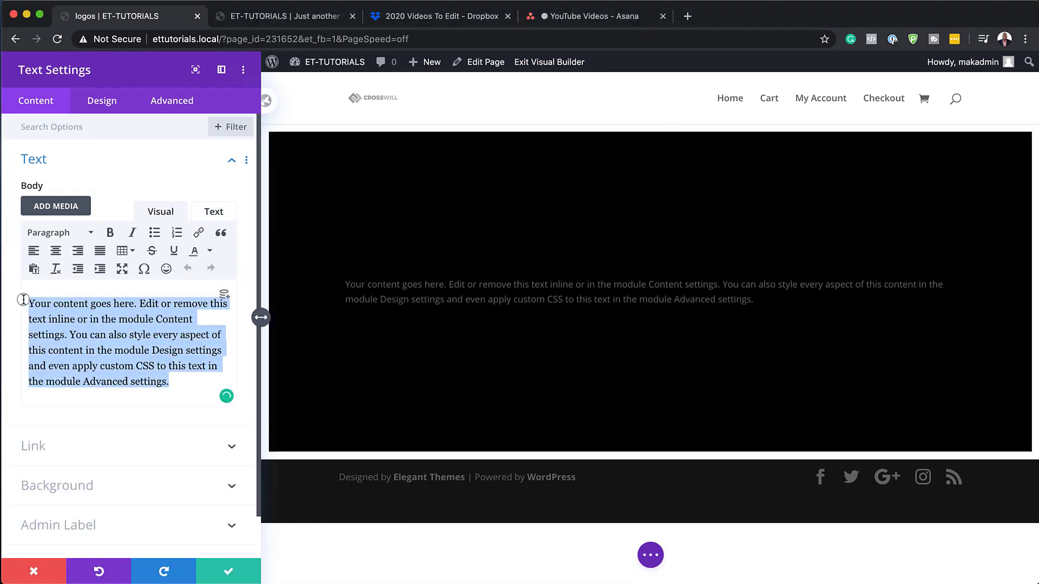
pyautogui.press('BackSpace')
pyautogui.write('Lorem ipsum dolor sit amet')
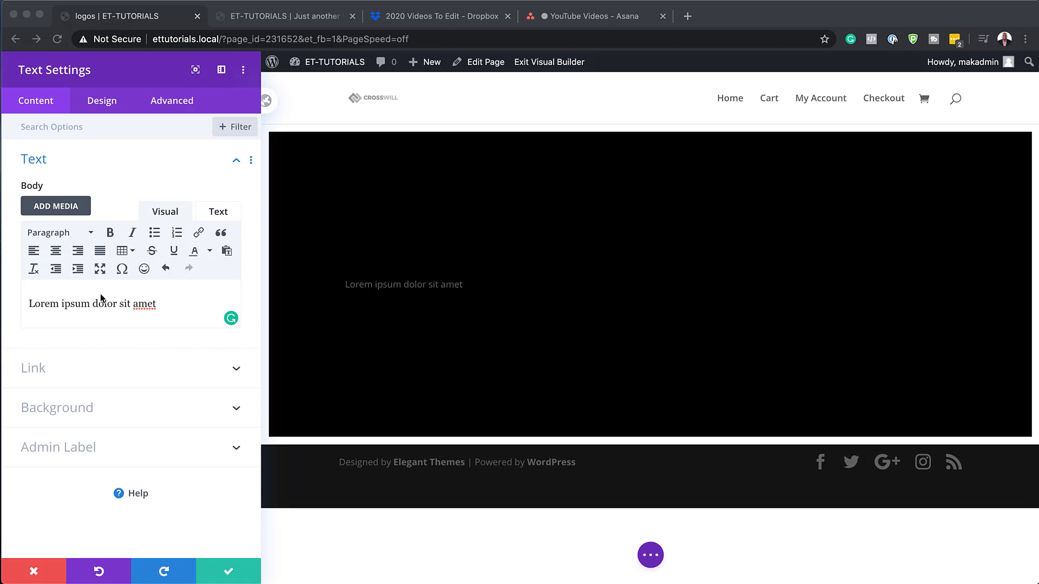
# Add an exclamation mark after "amet" and format the whole line as Heading 2
pyautogui.click(162, 306)
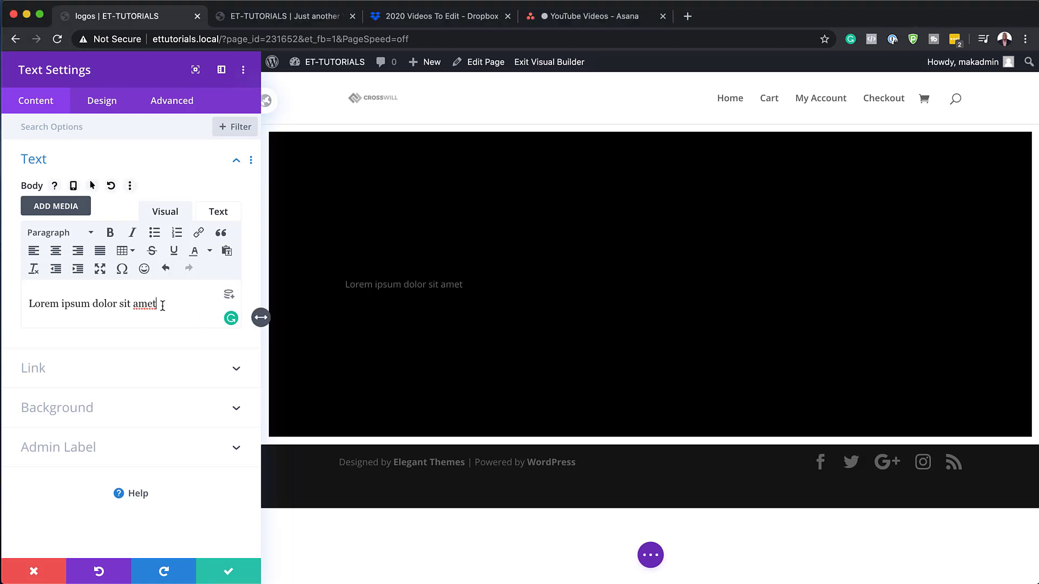
pyautogui.moveTo(162, 305); pyautogui.dragTo(3, 293)
pyautogui.click(52, 234)
pyautogui.click(87, 313)
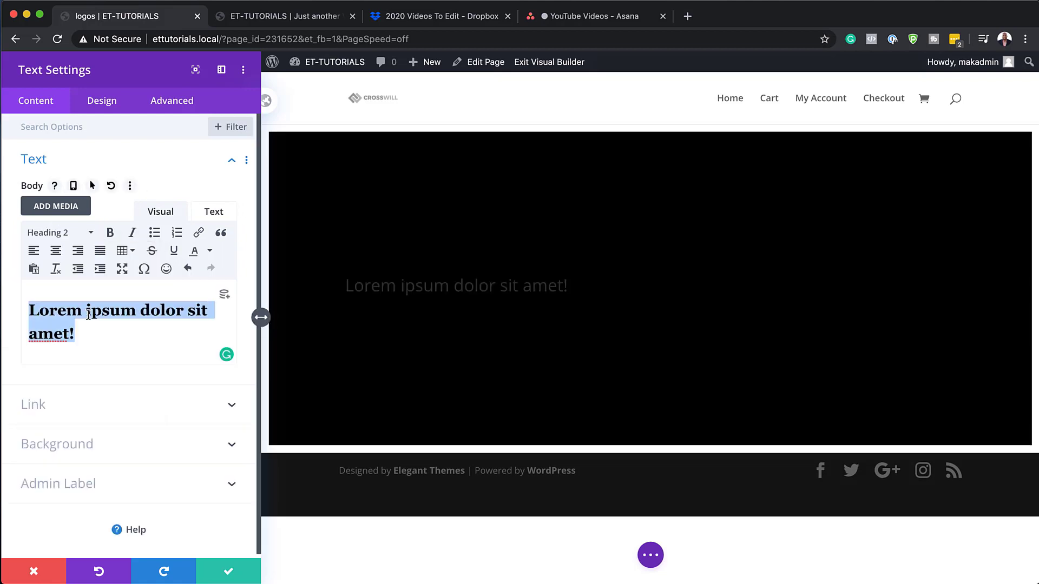
# Set the Heading 2 font to Work Sans and centre the heading text
pyautogui.click(104, 102)
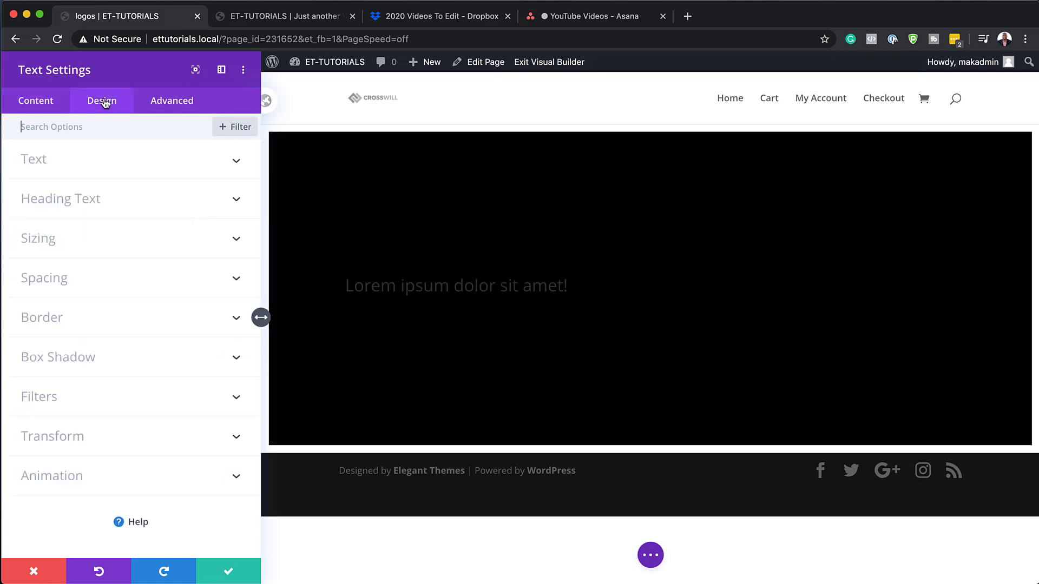
pyautogui.click(55, 201)
pyautogui.click(73, 170)
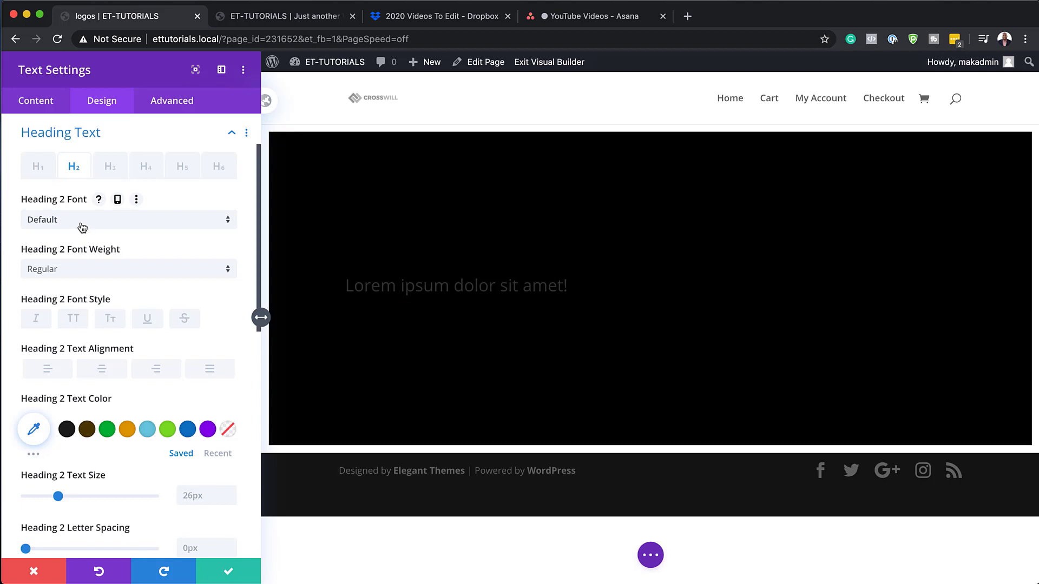
pyautogui.click(82, 220)
pyautogui.click(79, 183)
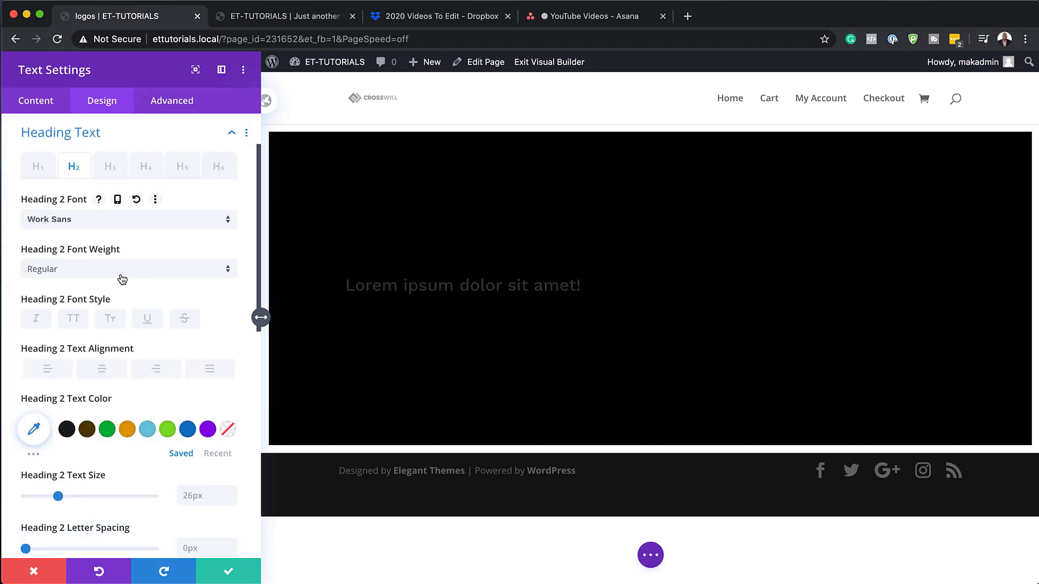
pyautogui.click(102, 370)
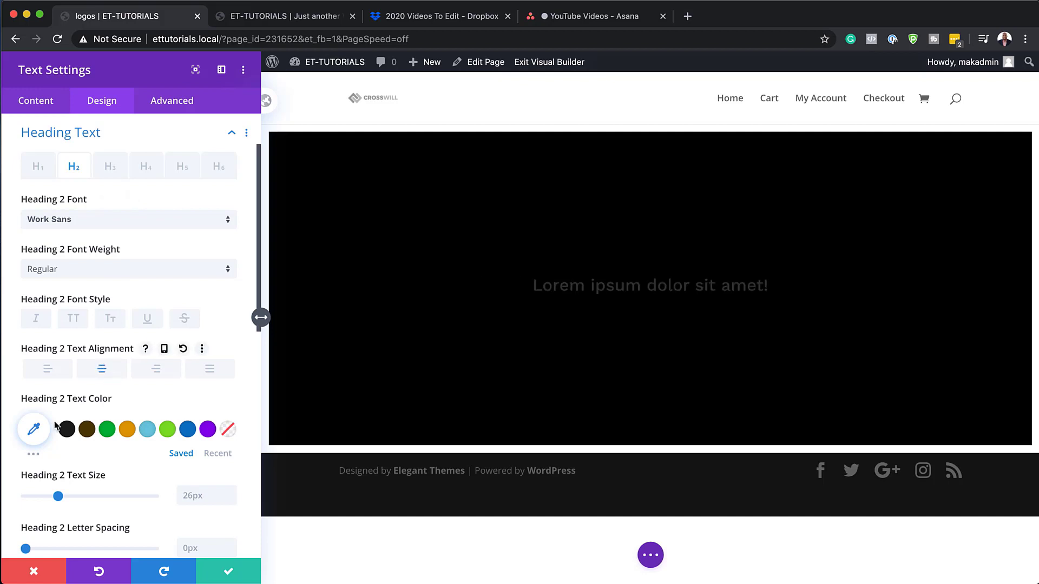
# Colour the Heading 2 text white and set its text size to 40px
pyautogui.click(34, 429)
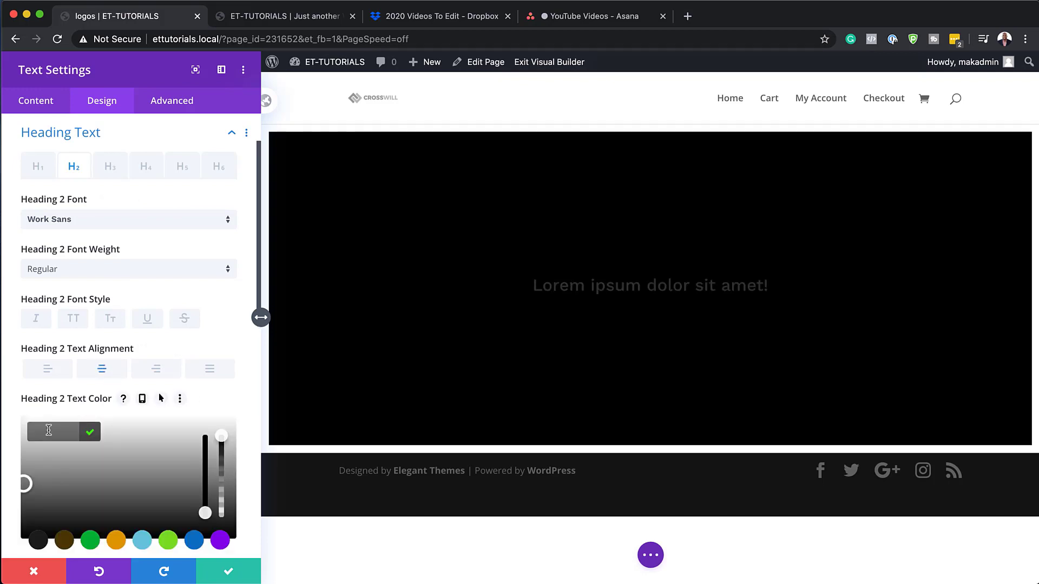
pyautogui.moveTo(23, 483); pyautogui.dragTo(14, 408)
pyautogui.click(123, 399)
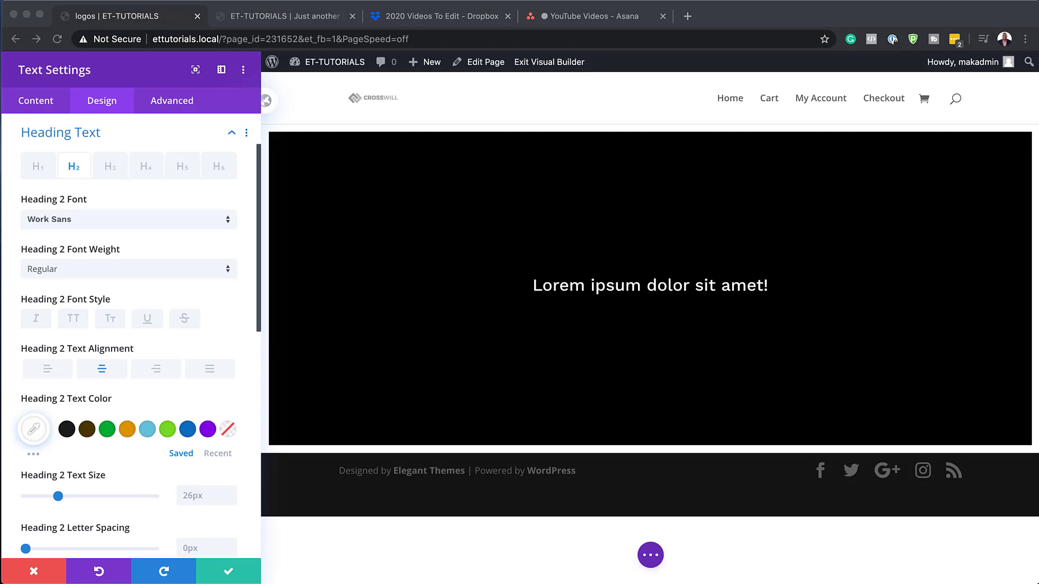
pyautogui.click(206, 495)
pyautogui.doubleClick(200, 496)
pyautogui.write('40px')
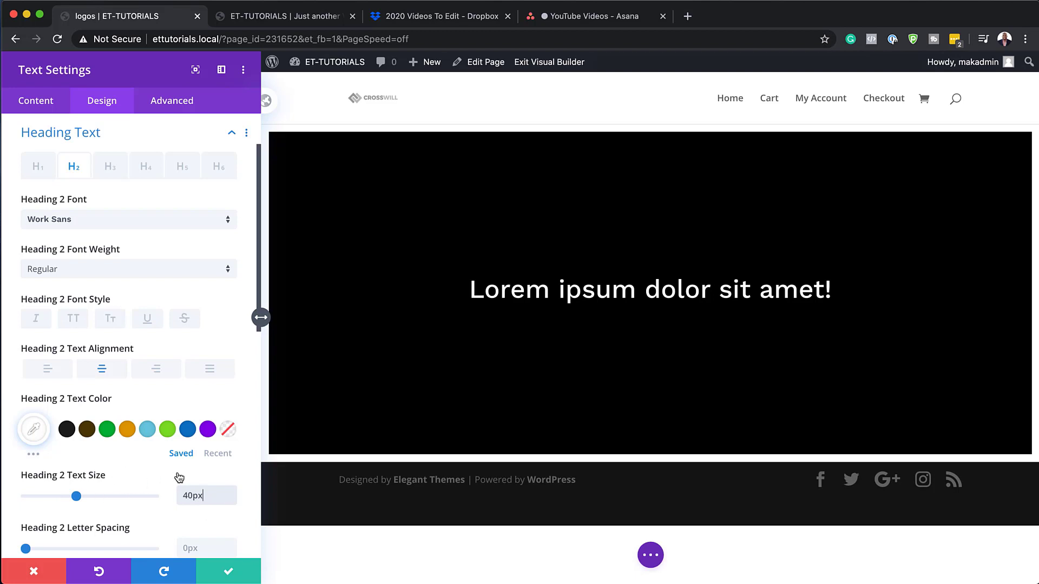
# Enable responsive values for the Heading 2 text size and set the tablet size to 30px
pyautogui.click(154, 475)
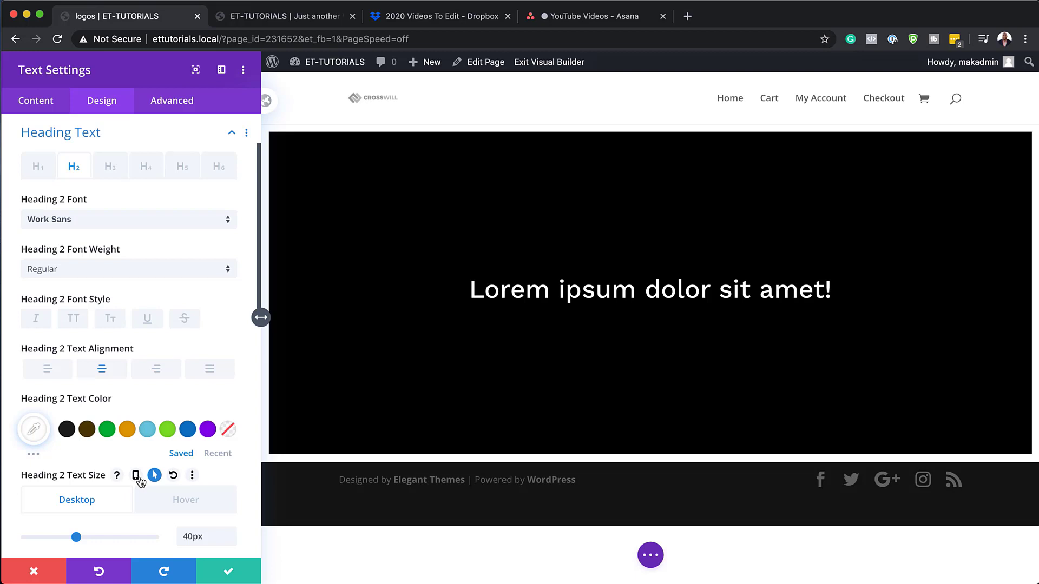
pyautogui.click(135, 476)
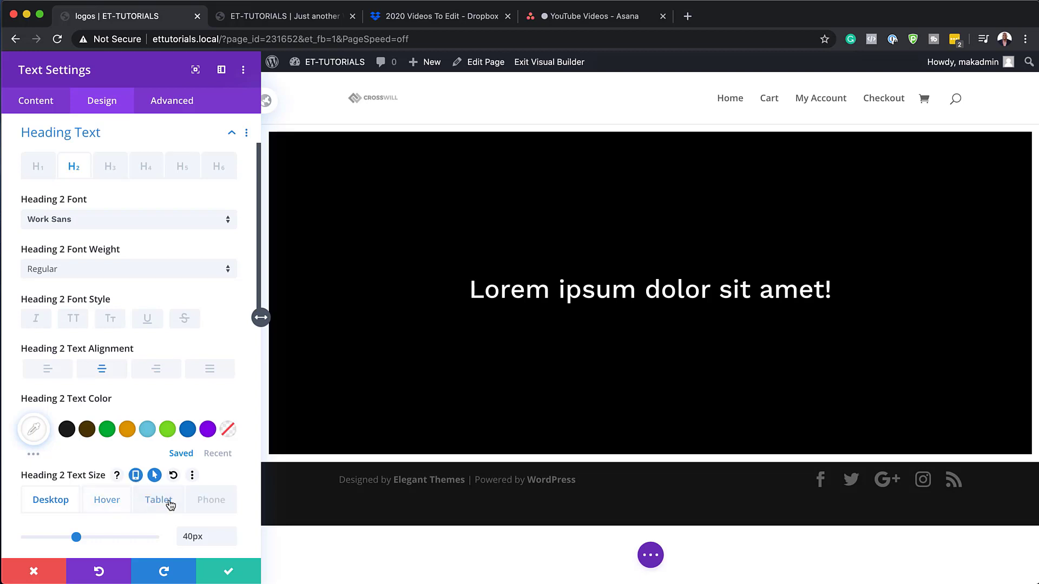
pyautogui.click(154, 475)
pyautogui.click(136, 499)
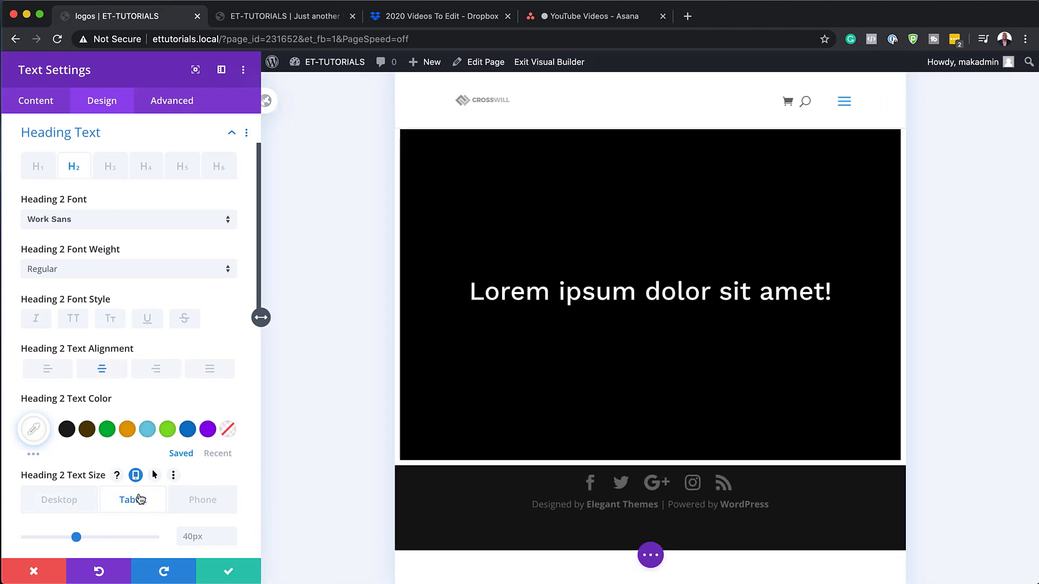
pyautogui.click(203, 538)
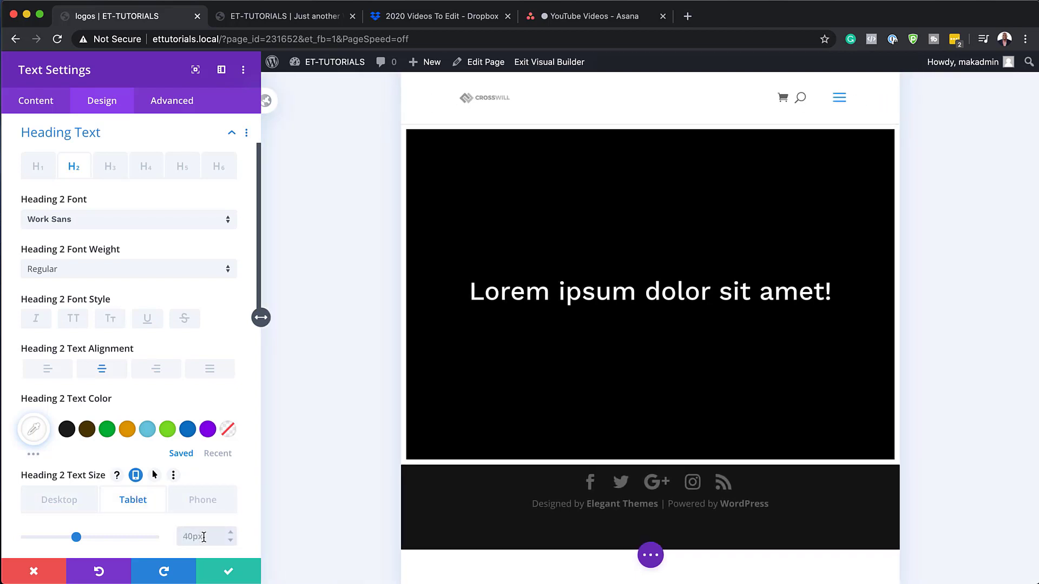
pyautogui.write('30px')
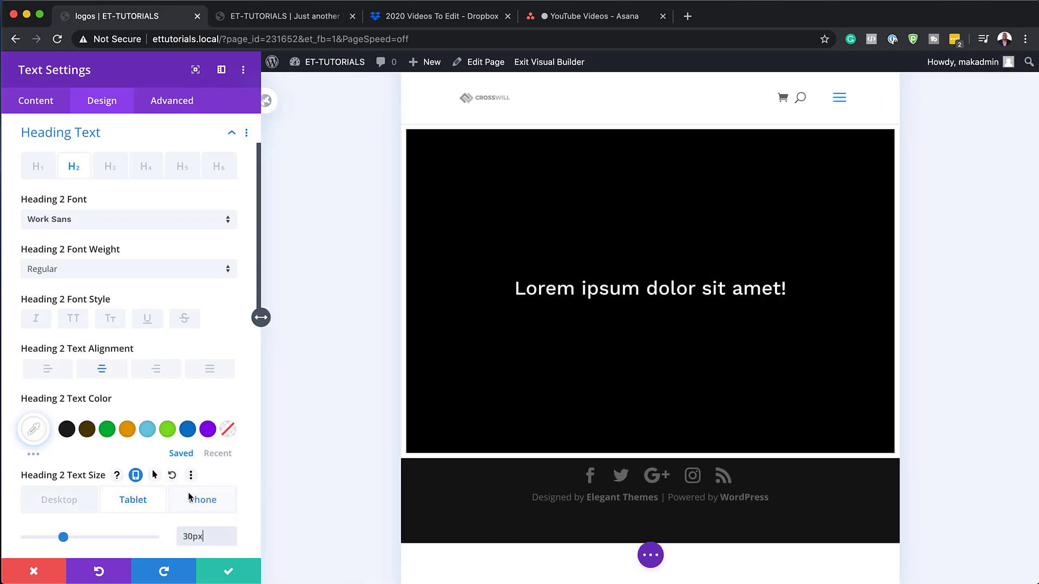
# Set the Heading 2 text size for phones to 25px and save the Text module
pyautogui.click(212, 502)
pyautogui.click(202, 537)
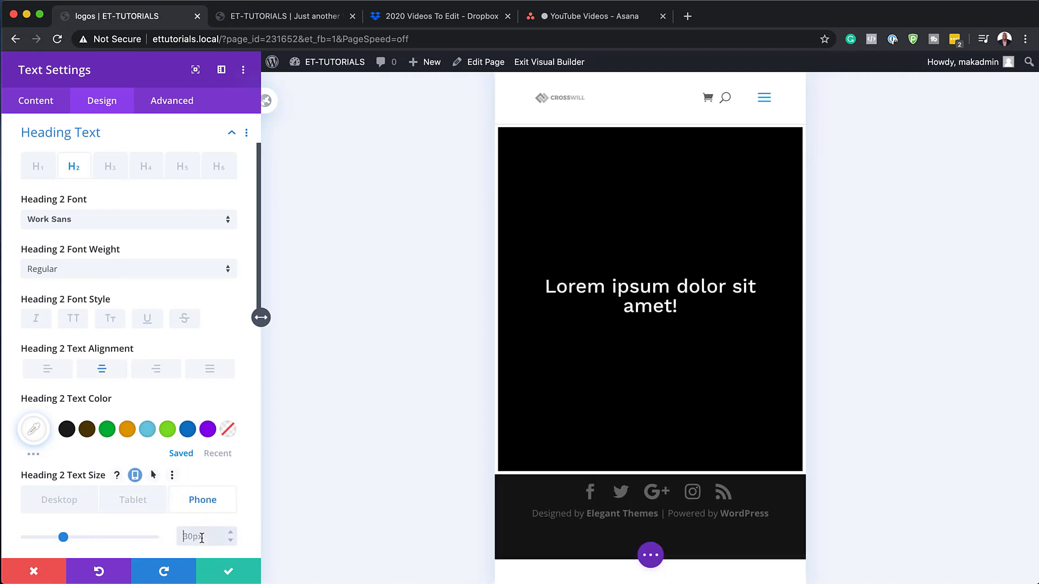
pyautogui.write('25px')
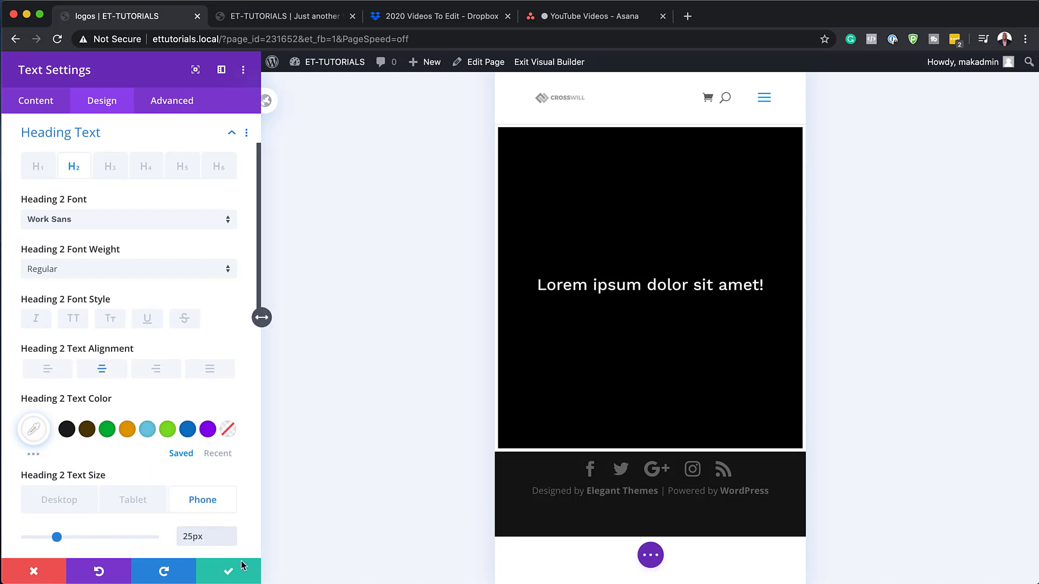
pyautogui.click(230, 574)
# Add a Divider module below the heading text
pyautogui.moveTo(520, 292)
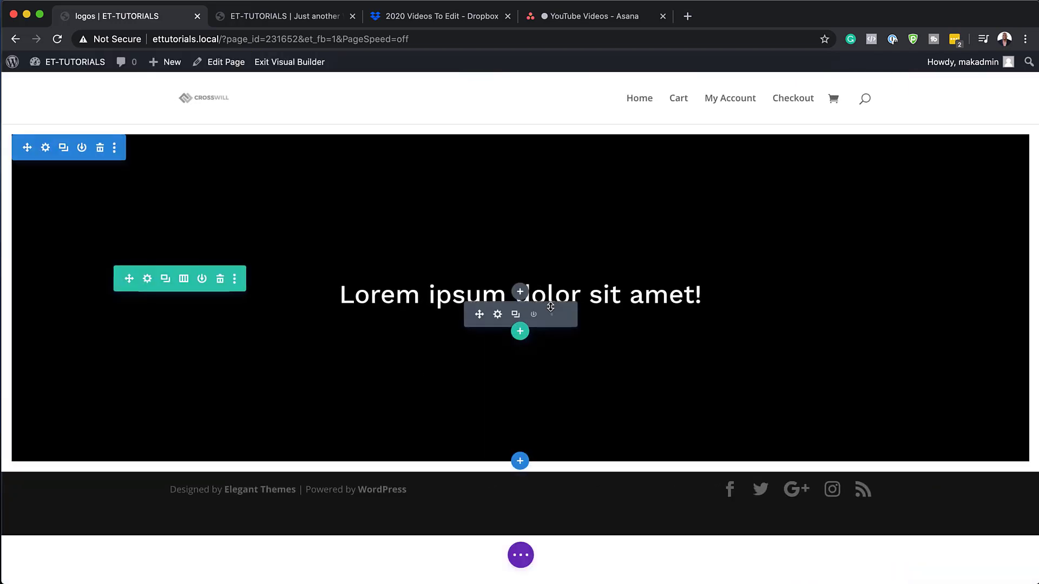
pyautogui.click(519, 291)
pyautogui.write('divi')
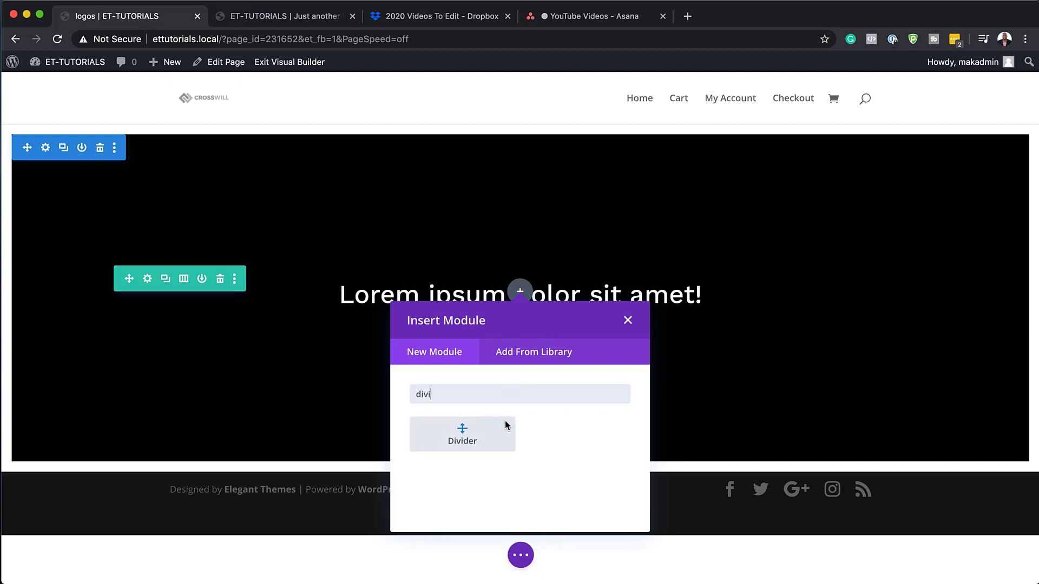
pyautogui.click(463, 433)
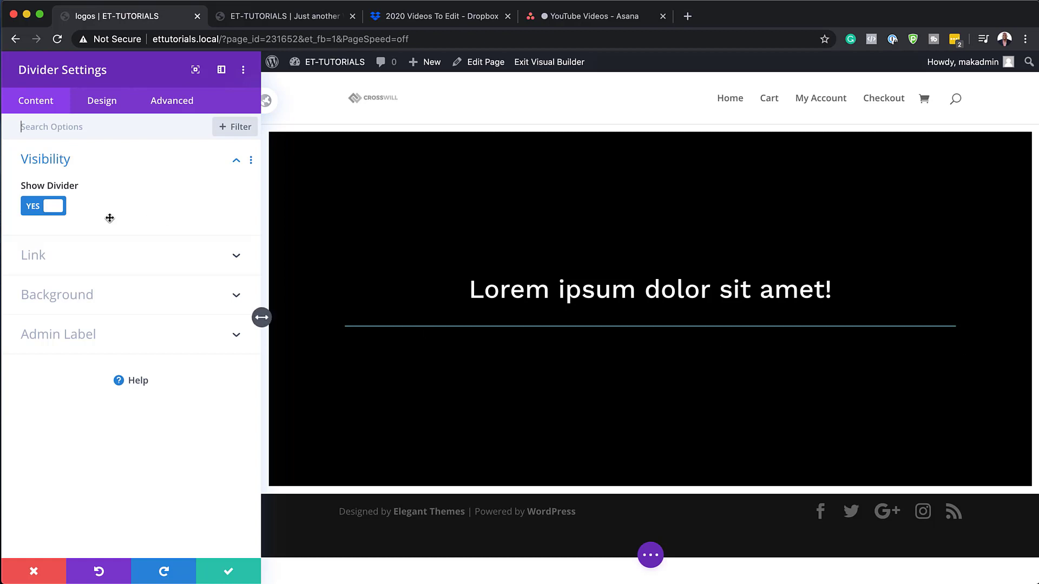
# Set the divider's line color to #ffffff
pyautogui.moveTo(37, 195)
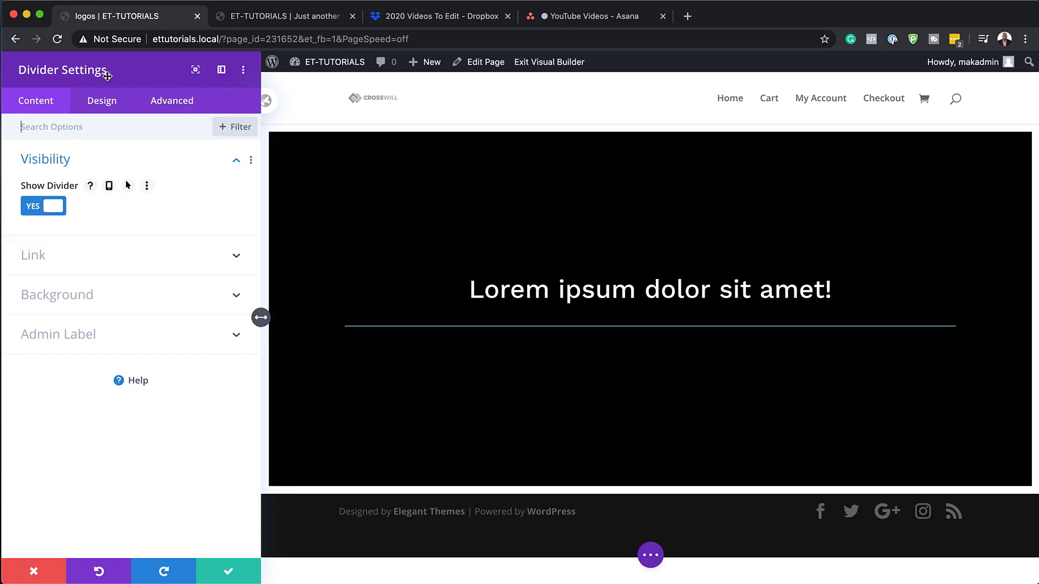
pyautogui.click(105, 101)
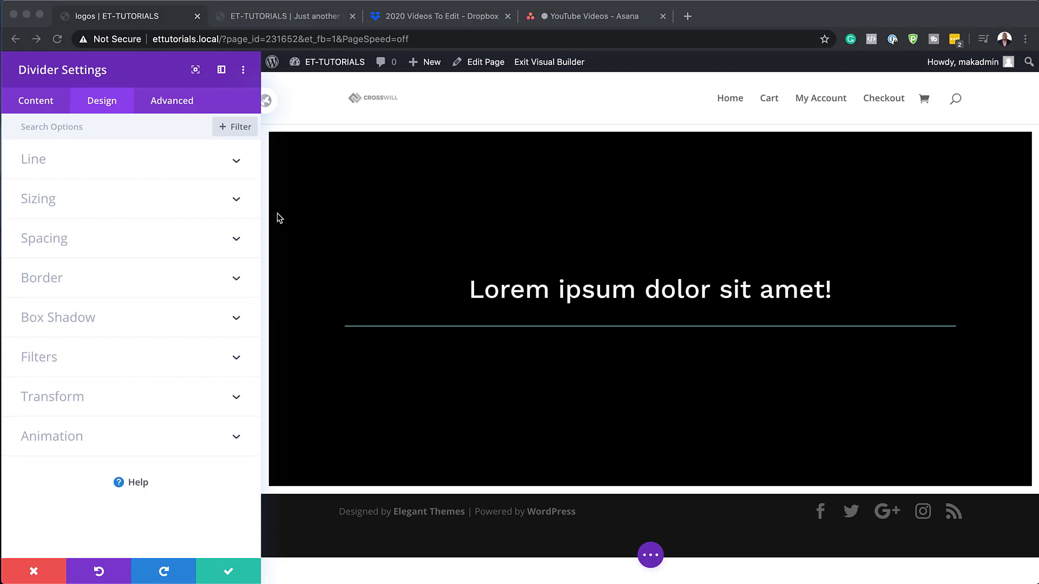
pyautogui.click(151, 170)
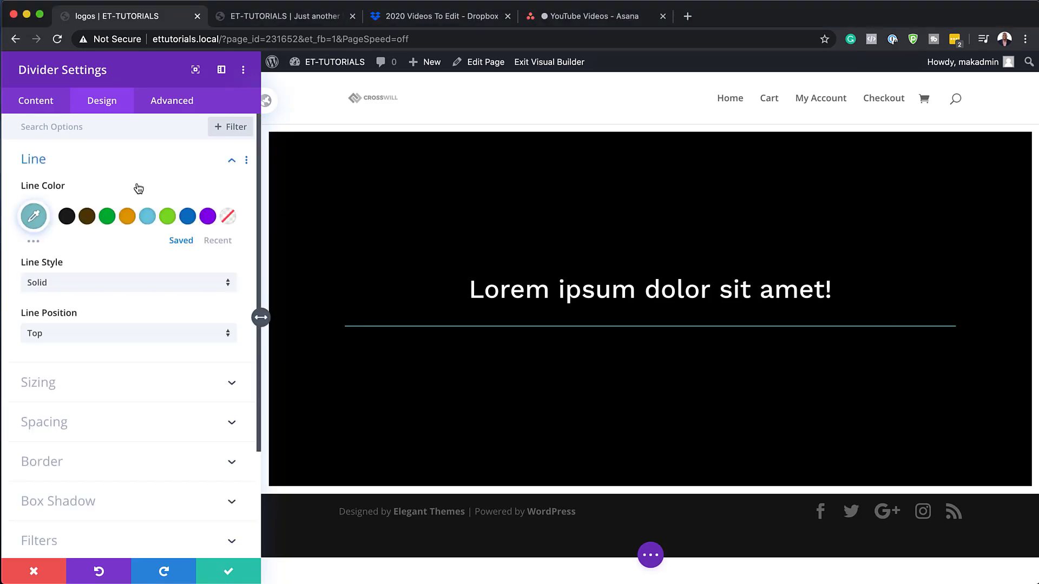
pyautogui.click(33, 219)
pyautogui.doubleClick(73, 222)
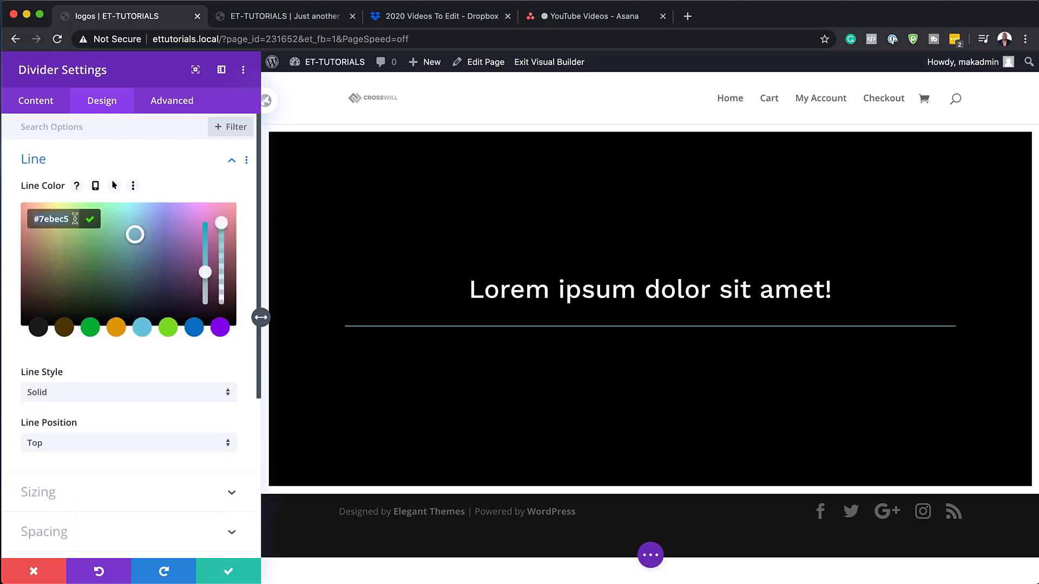
pyautogui.write('ffffff')
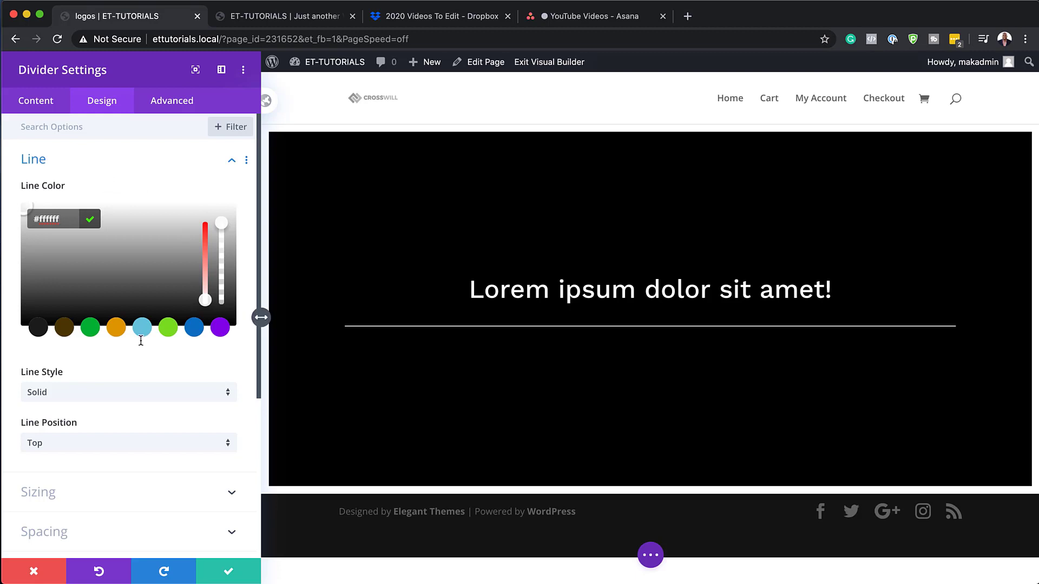
# Set the divider weight to 4px in the divider's sizing options
pyautogui.scroll(-3, 169, 404)
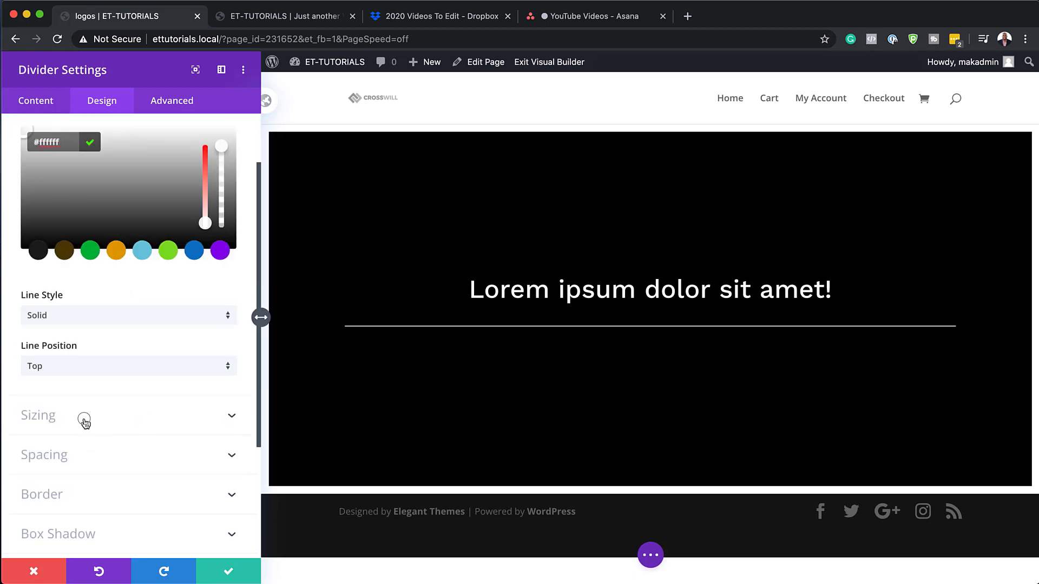
pyautogui.click(83, 423)
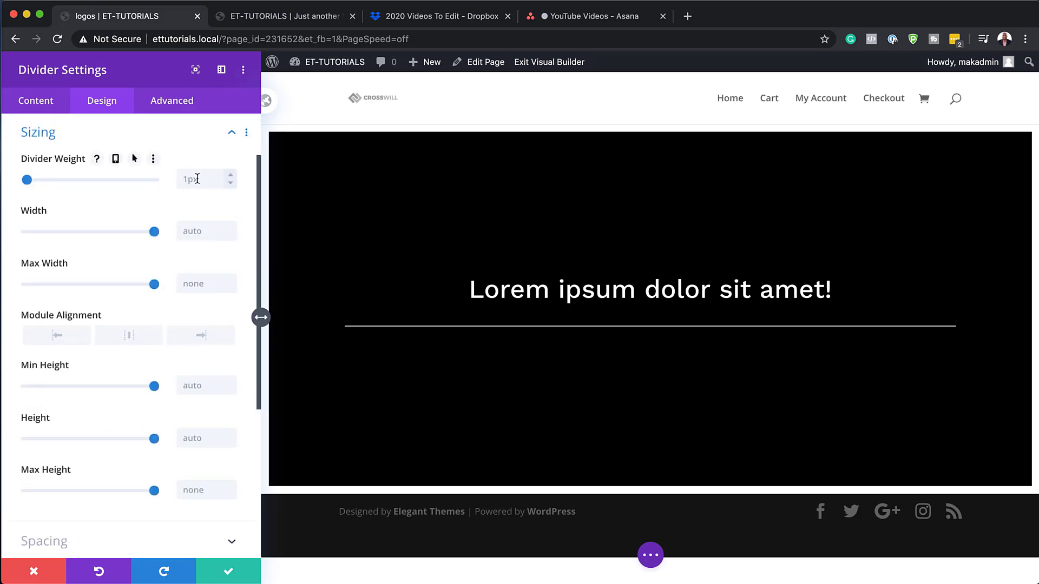
pyautogui.click(230, 175)
pyautogui.click(231, 176)
pyautogui.click(231, 176)
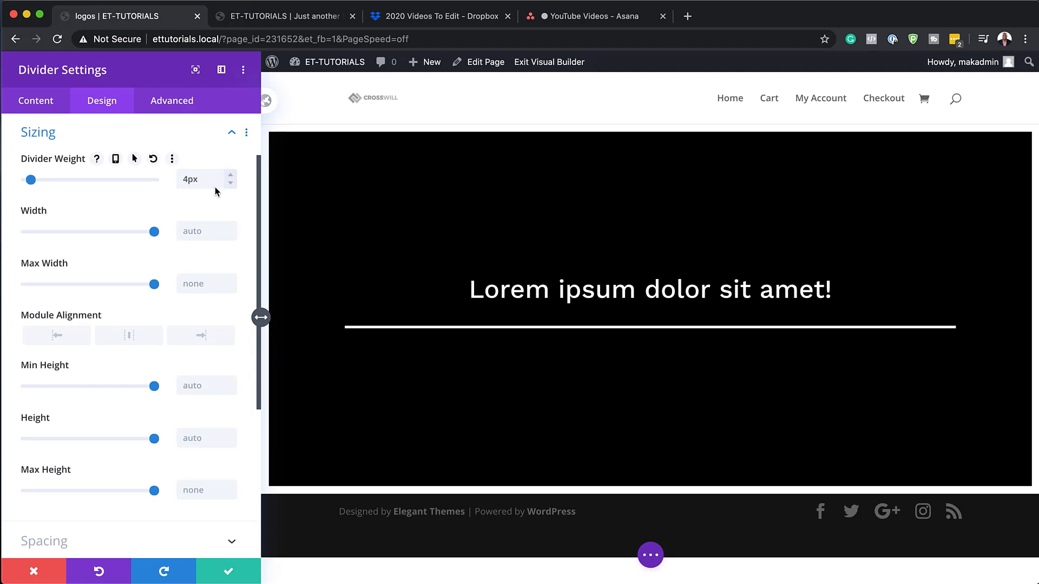
# Set the divider's width to 10% and its module alignment to center
pyautogui.click(199, 226)
pyautogui.write('10%')
pyautogui.click(129, 335)
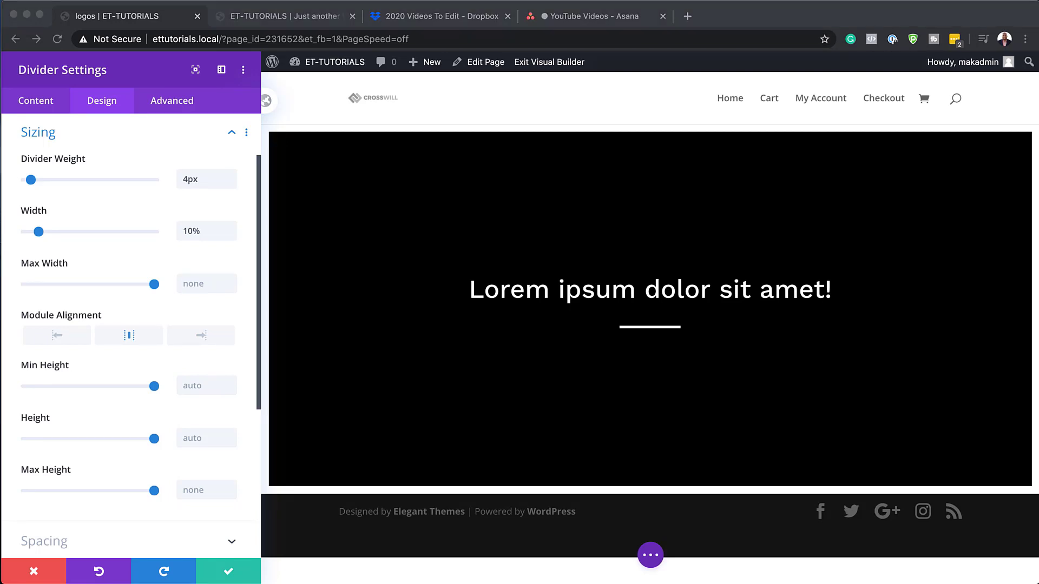
# Give the divider a top margin of 100px and save the divider settings
pyautogui.scroll(-5, 170, 364)
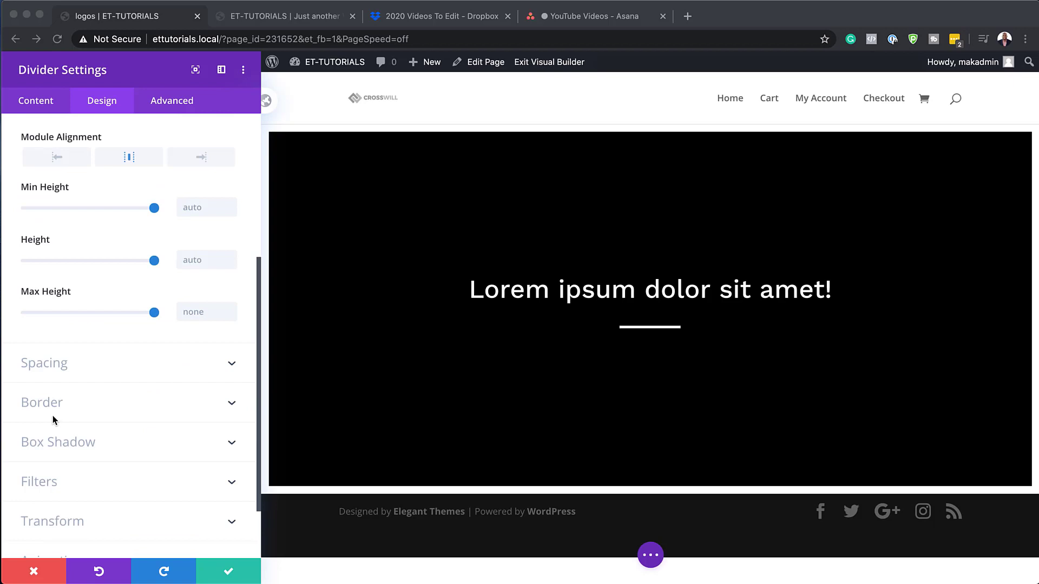
pyautogui.click(60, 366)
pyautogui.click(59, 365)
pyautogui.click(47, 192)
pyautogui.write('100px')
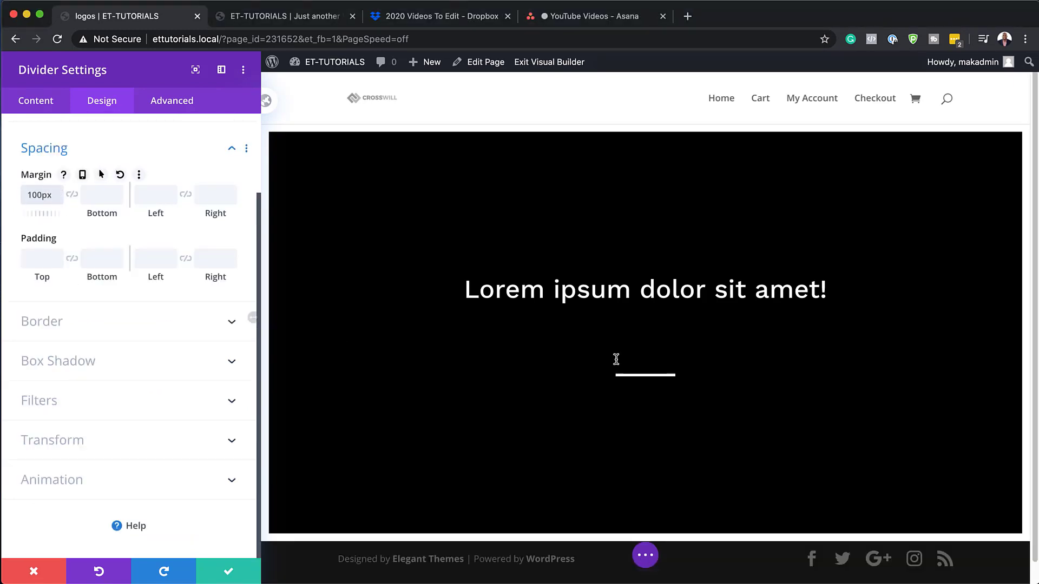
pyautogui.click(228, 571)
# Insert a three-equal-column row beneath the divider and dismiss the module picker without adding a module
pyautogui.scroll(-1, 582, 422)
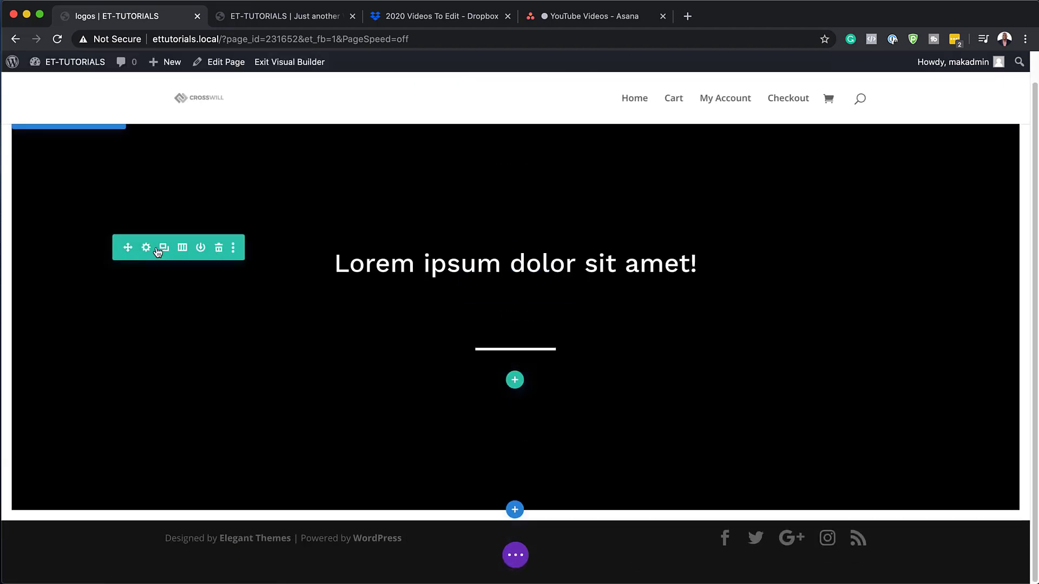
pyautogui.click(515, 382)
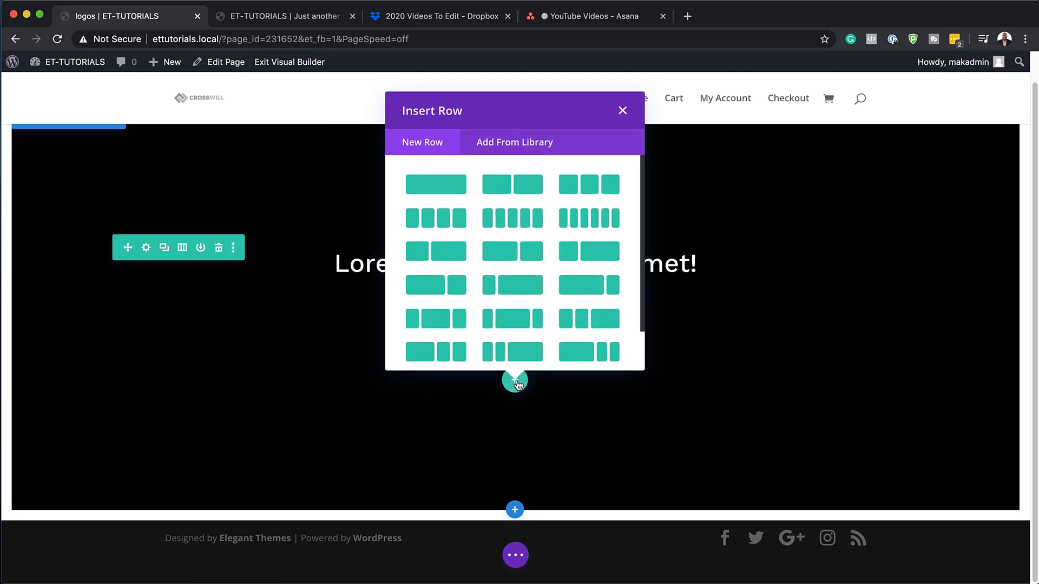
pyautogui.click(596, 187)
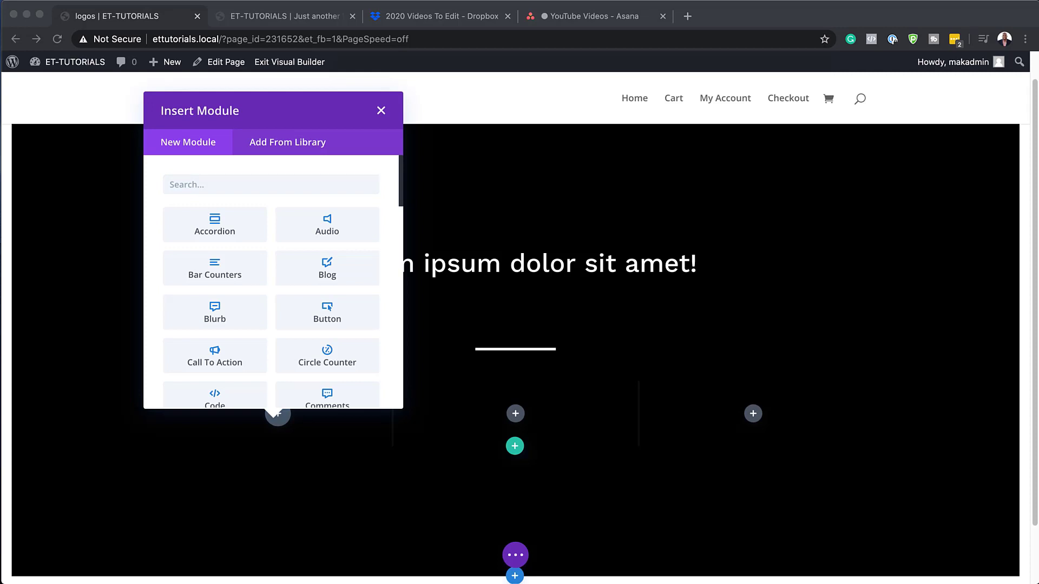
pyautogui.click(381, 111)
pyautogui.click(381, 111)
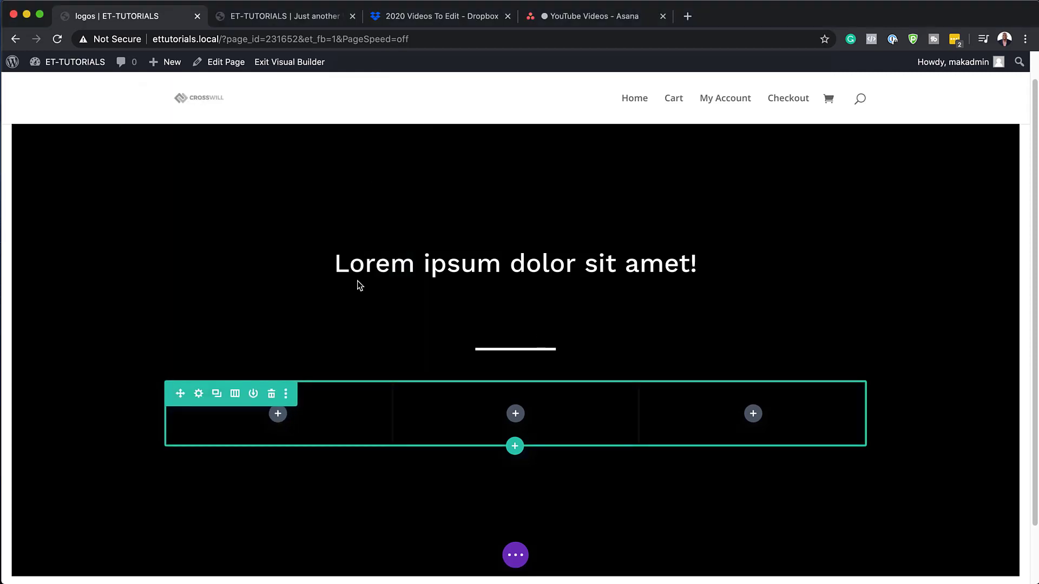
# In the new row's sizing options, enable equalized column heights and set the width to 100%
pyautogui.click(199, 393)
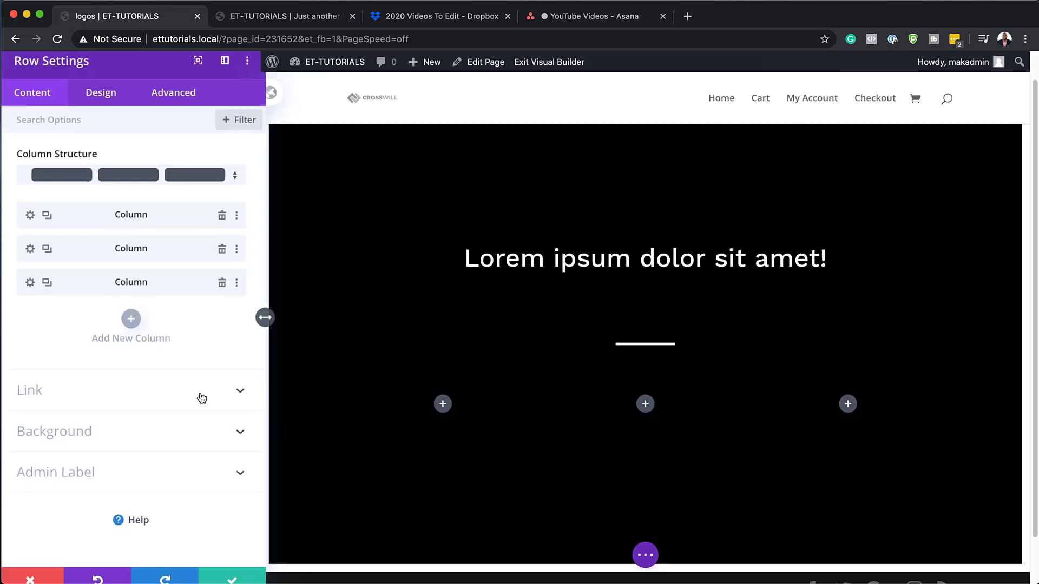
pyautogui.click(108, 103)
pyautogui.click(46, 167)
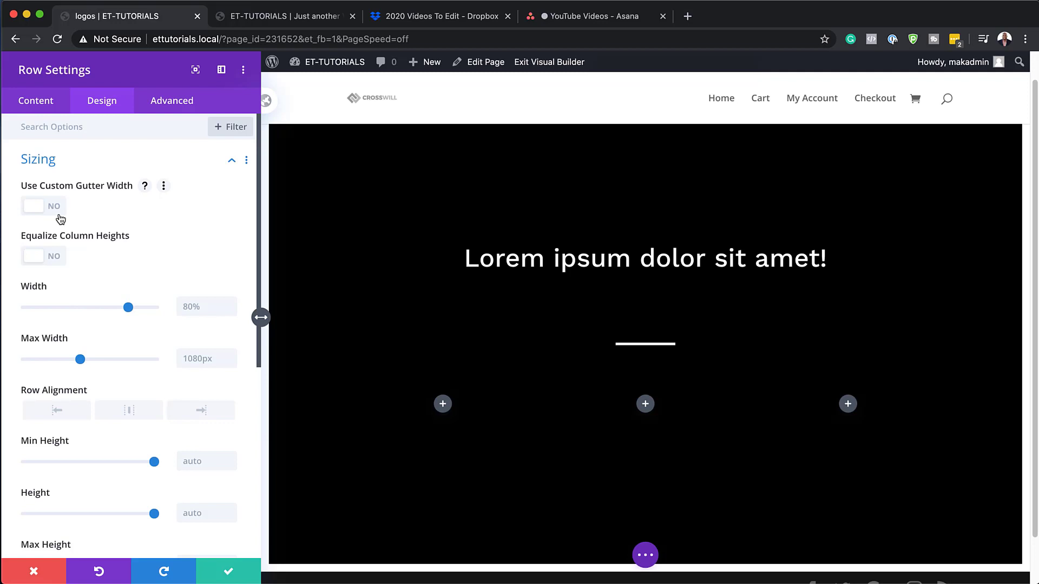
pyautogui.click(54, 256)
pyautogui.click(196, 307)
pyautogui.write('100%')
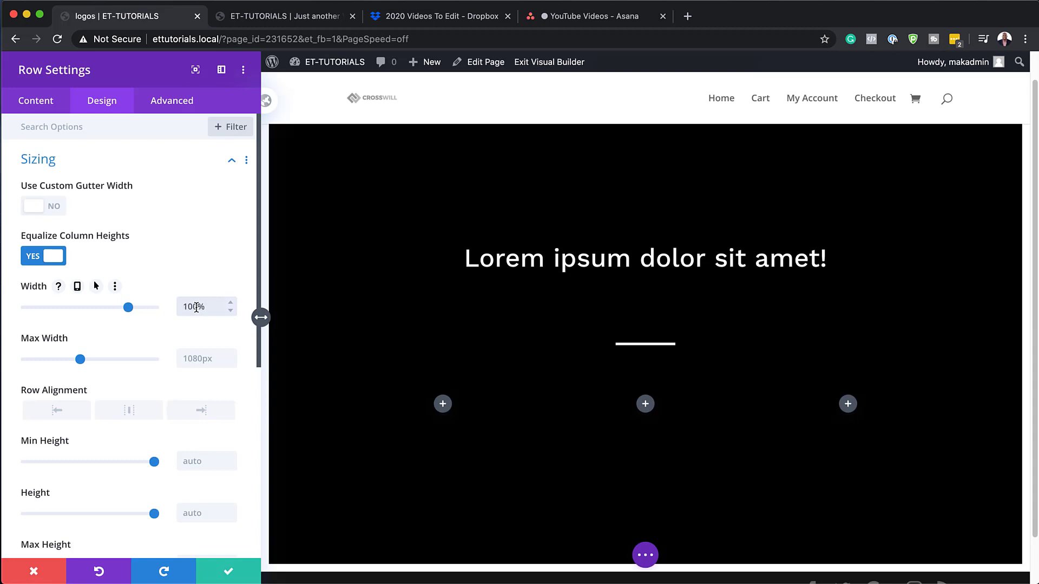
# Set the row's max width to 1500px and its min height to 500px
pyautogui.click(206, 360)
pyautogui.write('1500')
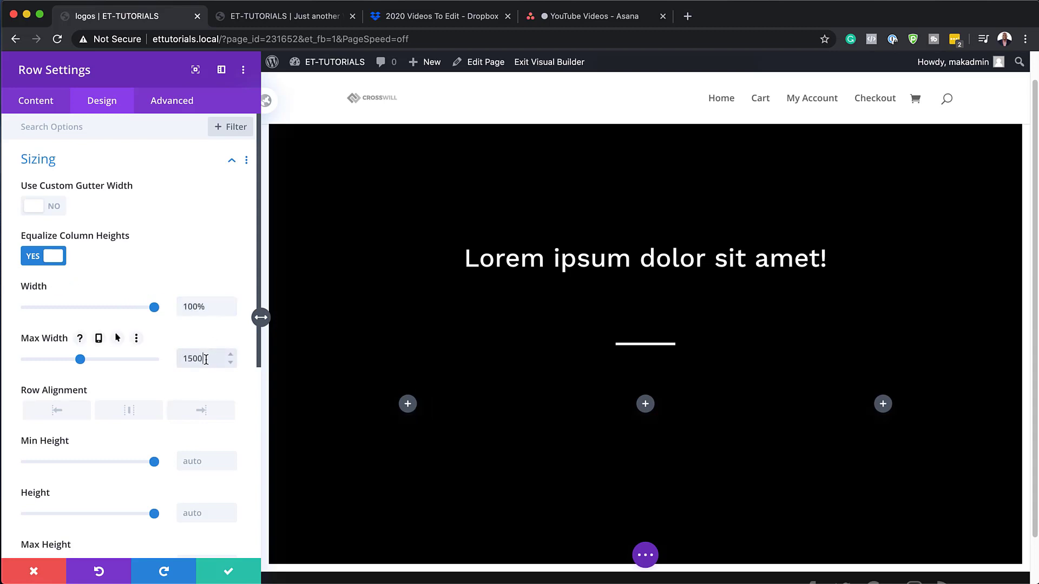
pyautogui.write('px')
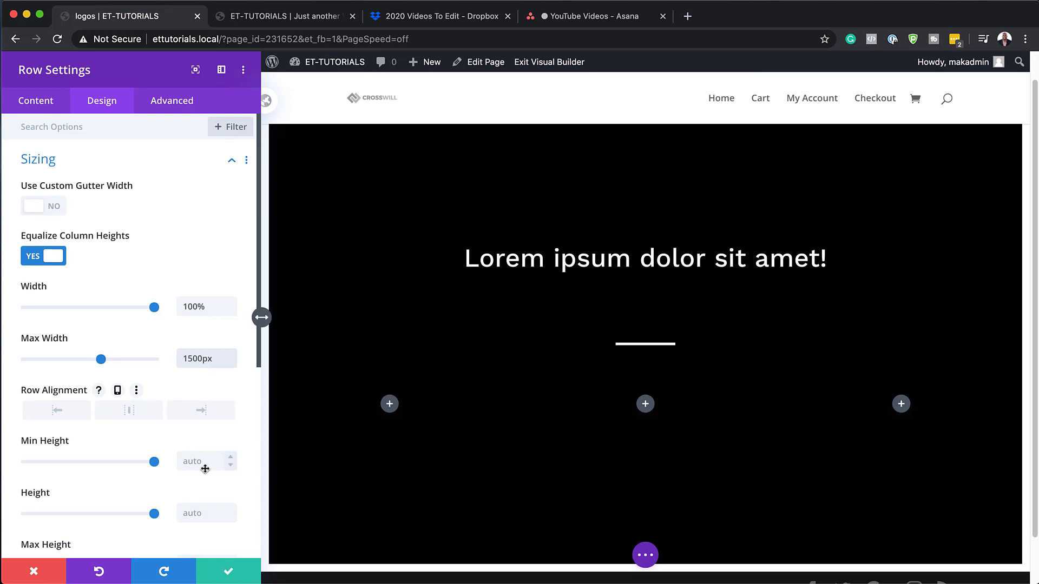
pyautogui.scroll(-1, 204, 466)
pyautogui.click(199, 442)
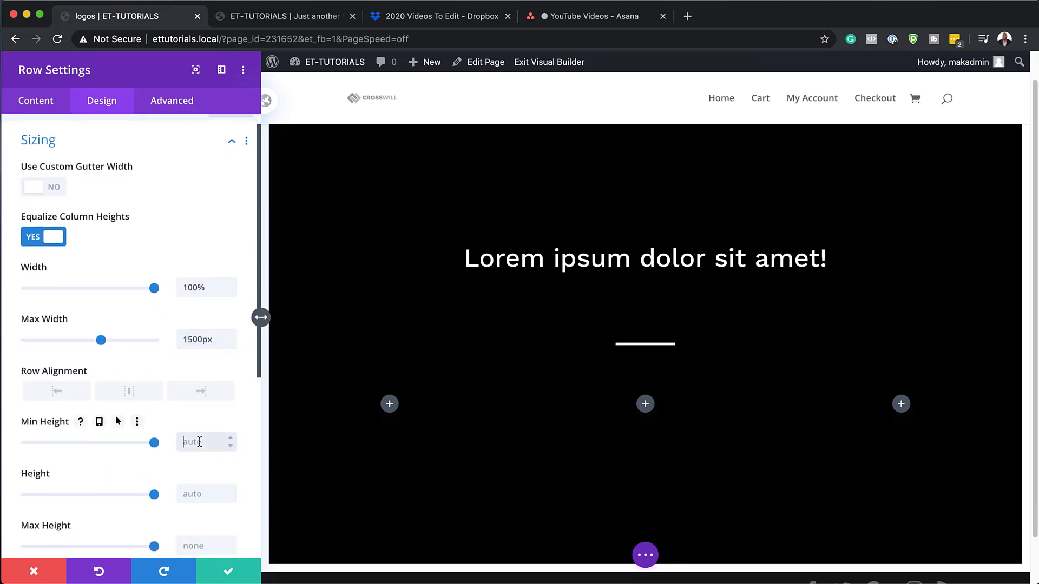
pyautogui.write('500px')
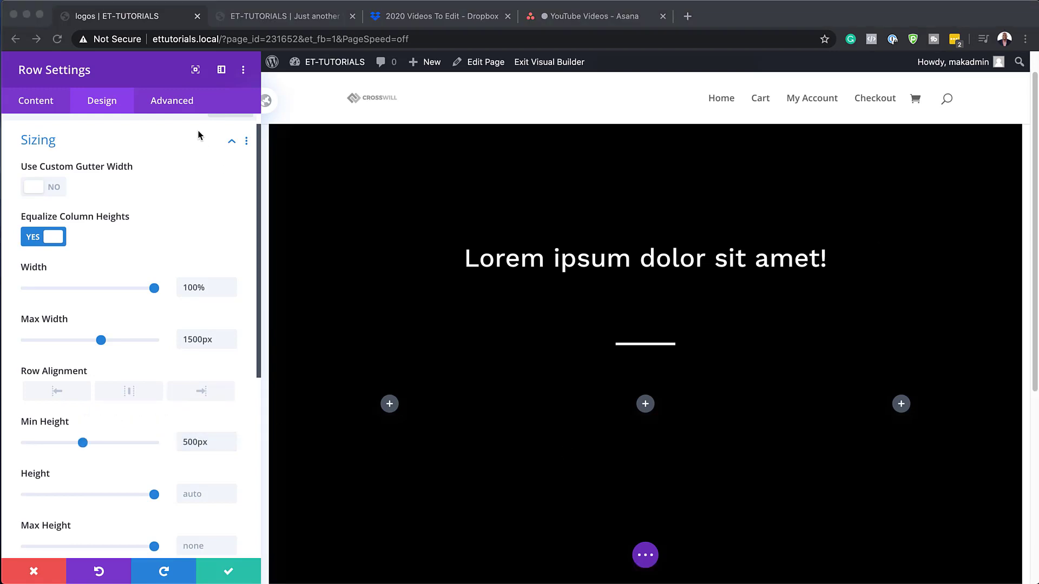
# Add the custom CSS "align-items: center;" to the row's main element and save the row settings
pyautogui.click(181, 102)
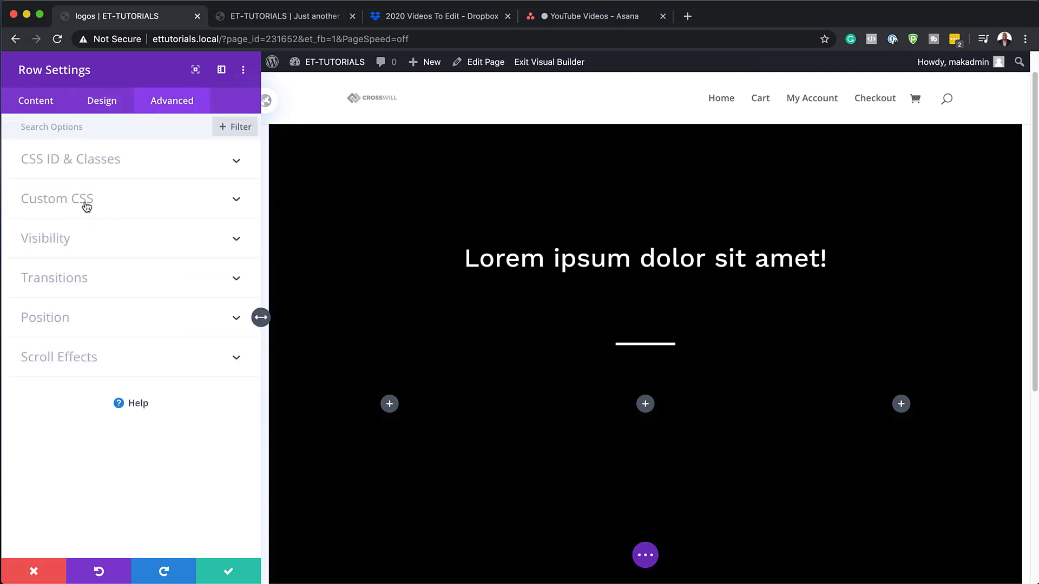
pyautogui.click(85, 204)
pyautogui.click(95, 307)
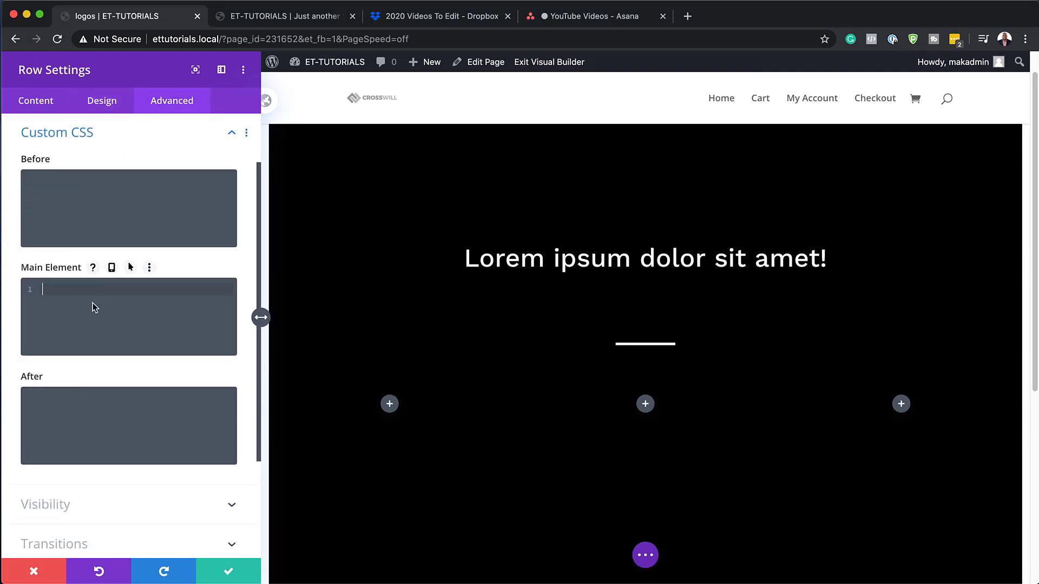
pyautogui.write('align-items: center;')
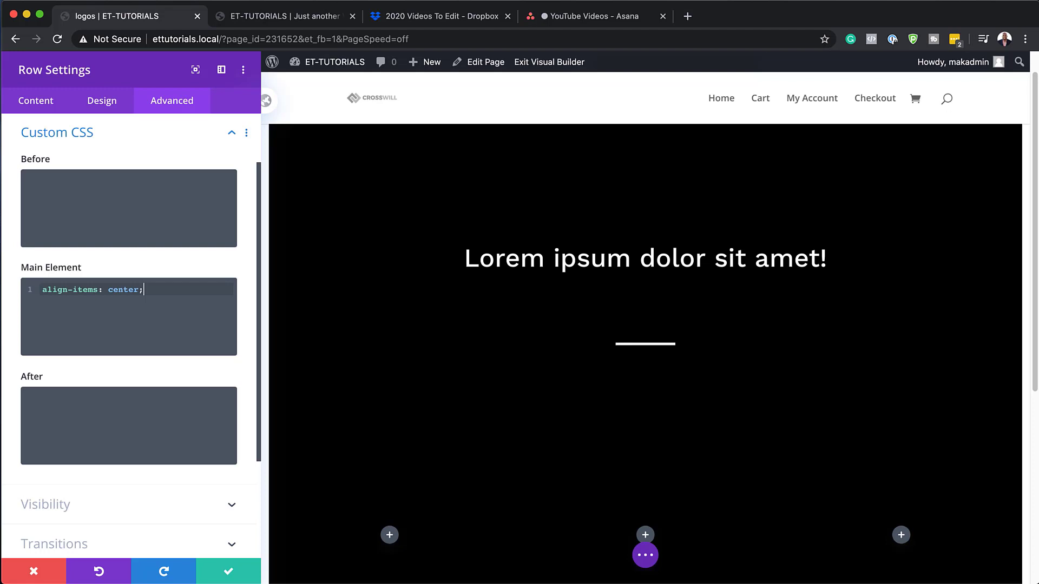
pyautogui.click(228, 571)
# Insert a Blurb module in the first column of the three-column row
pyautogui.scroll(-5, 977, 457)
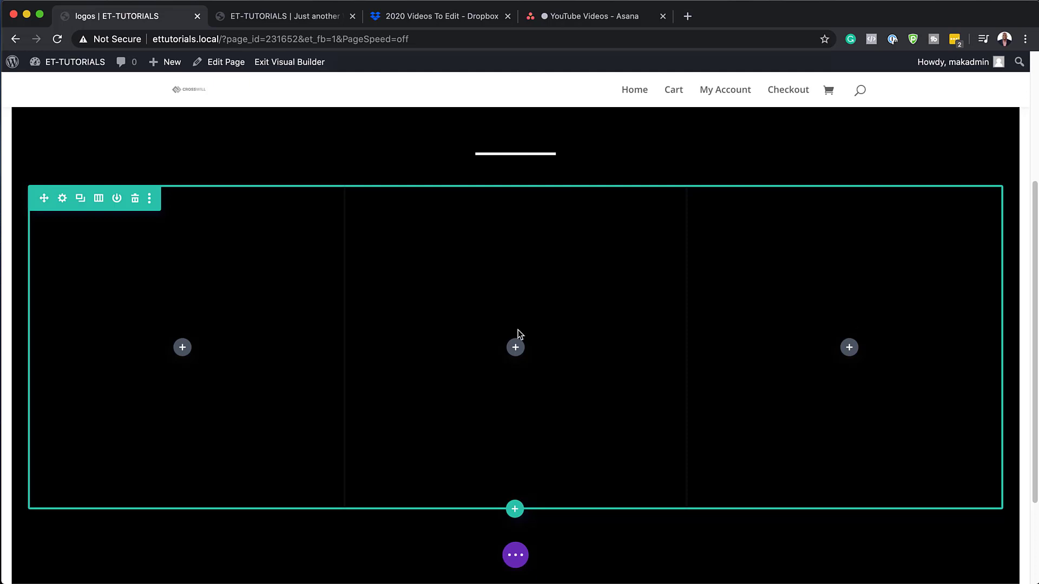
pyautogui.click(182, 348)
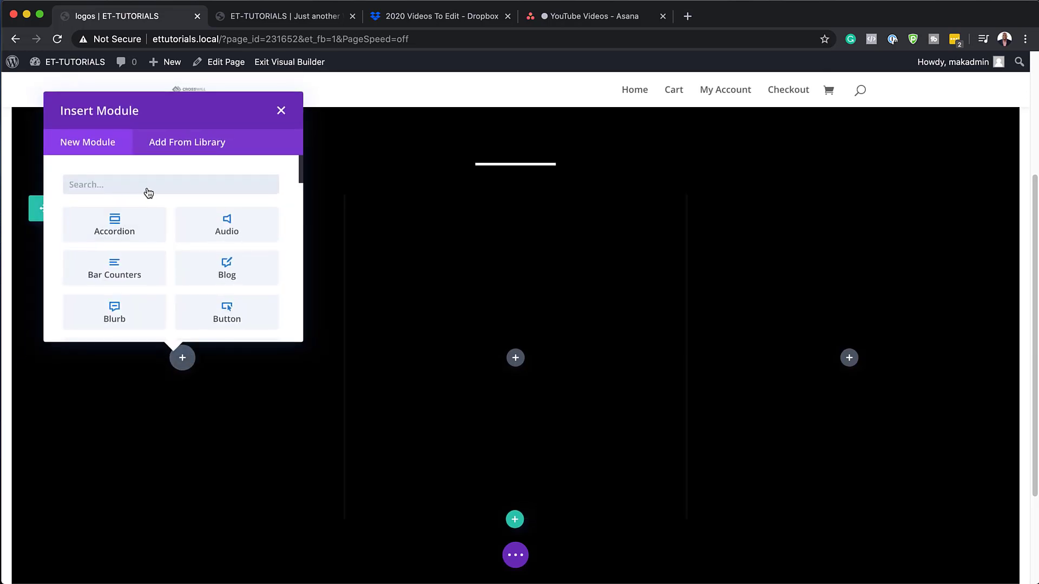
pyautogui.write('bl')
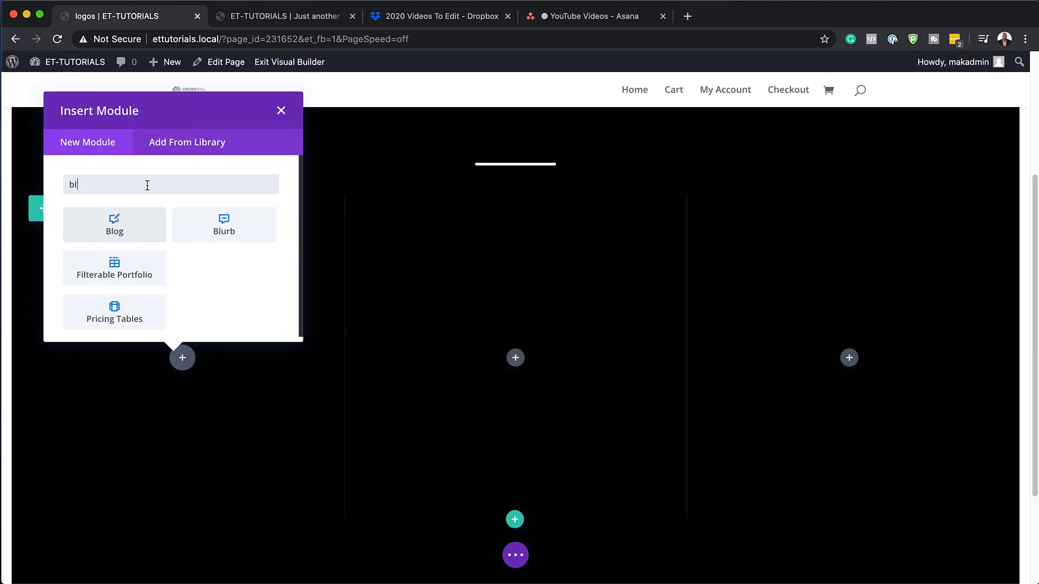
pyautogui.click(241, 229)
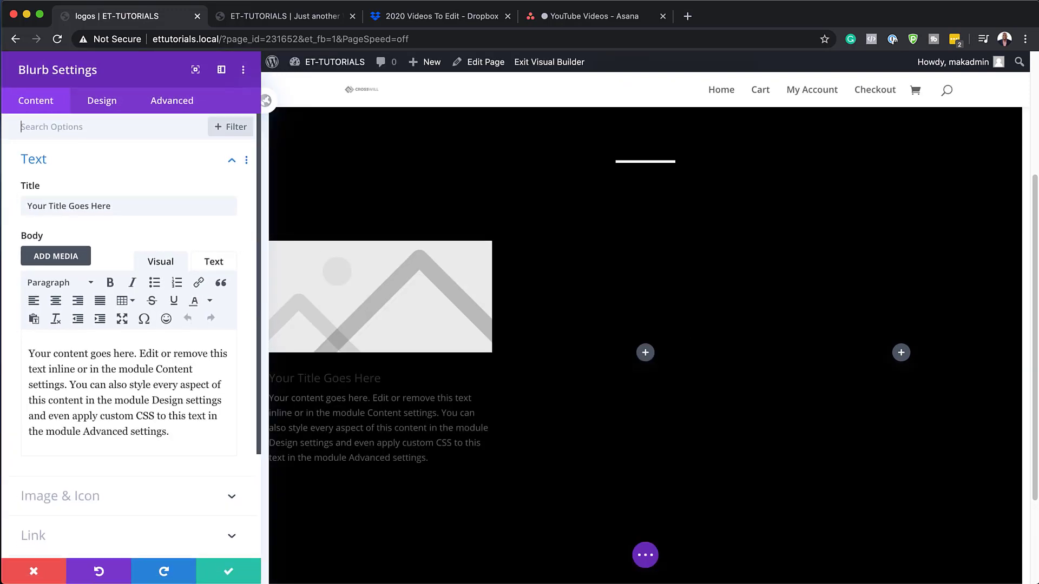
# Clear the blurb's placeholder body text and title
pyautogui.moveTo(169, 431); pyautogui.dragTo(5, 357)
pyautogui.press('BackSpace')
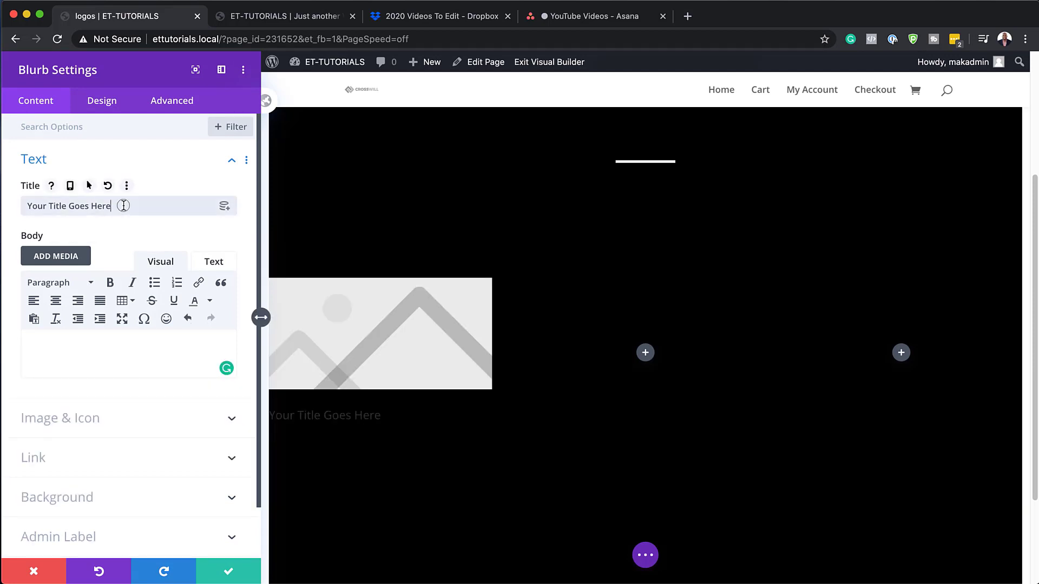
pyautogui.tripleClick(124, 205)
pyautogui.press('BackSpace')
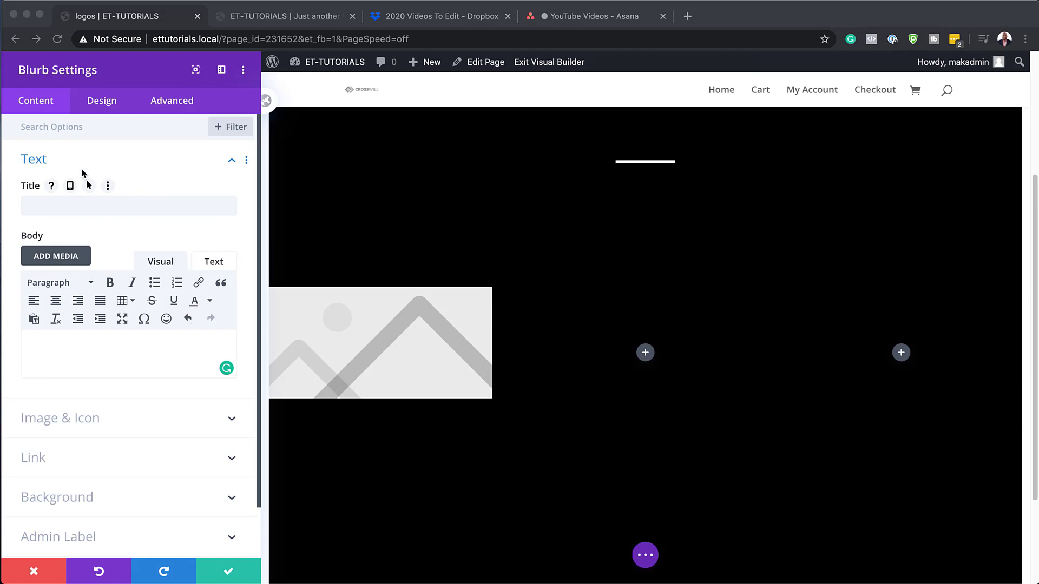
pyautogui.click(150, 179)
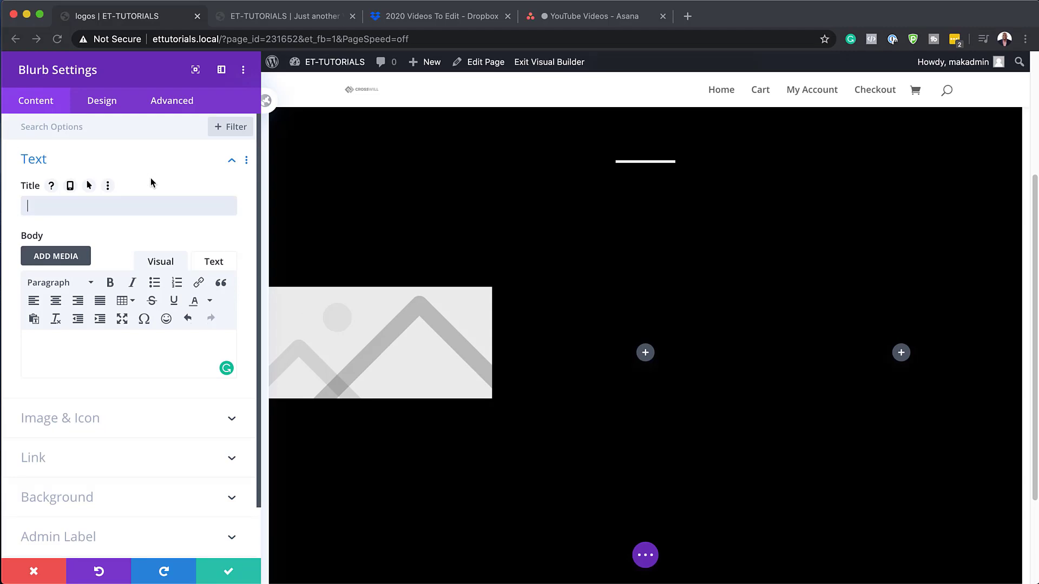
# Enable hover content for the blurb title and set it to "Lorem ipsum dolor sit amet, consectetuer adipiscing elit."
pyautogui.click(88, 187)
pyautogui.click(201, 216)
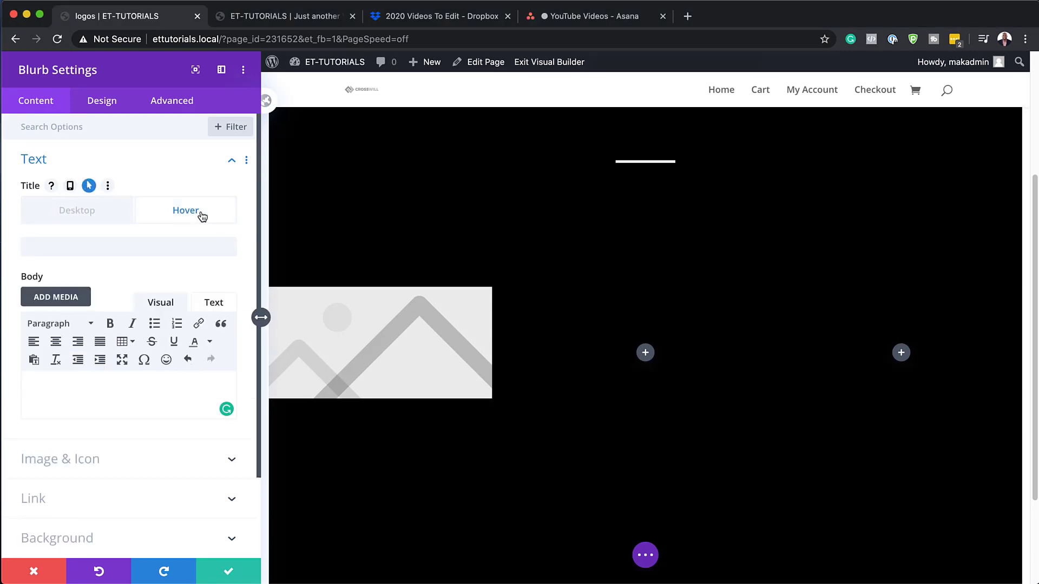
pyautogui.click(135, 248)
pyautogui.write('Lorem ipsum dolor sit amet, consectetuer adipiscing elit. Donec odio. Quisque volutpat mattis eros.')
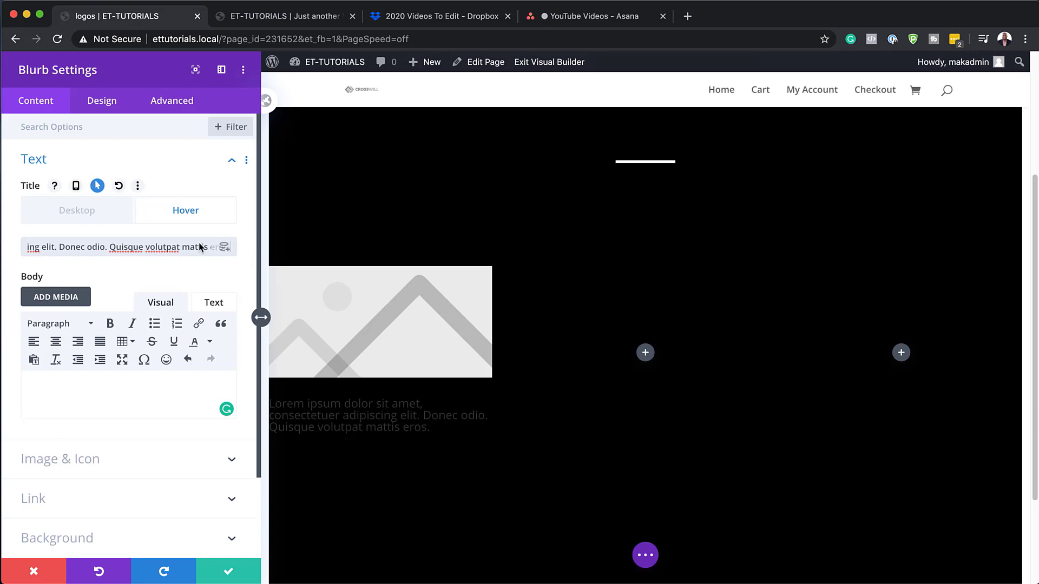
pyautogui.moveTo(181, 248); pyautogui.dragTo(245, 257)
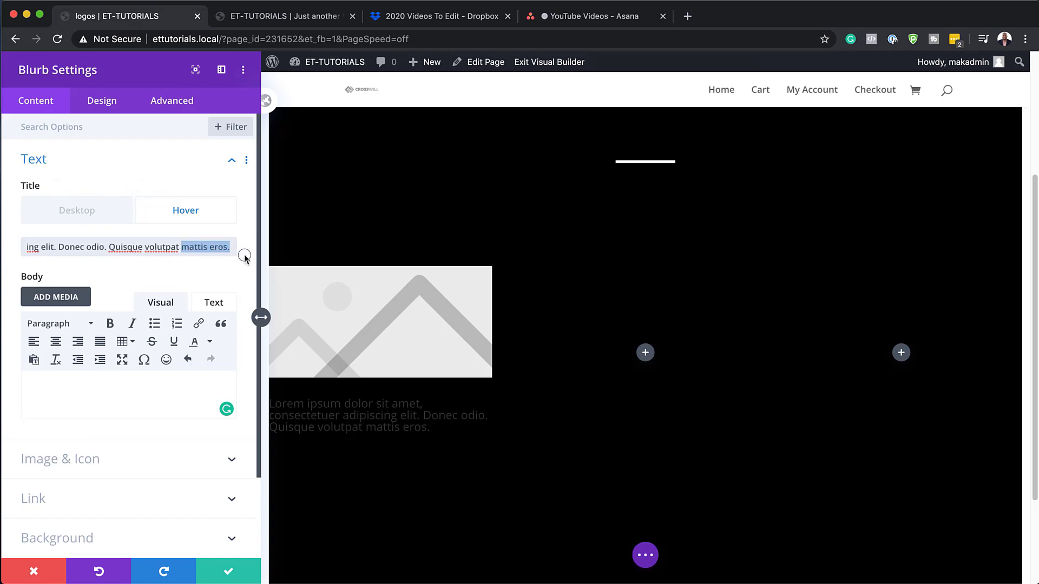
pyautogui.press('BackSpace')
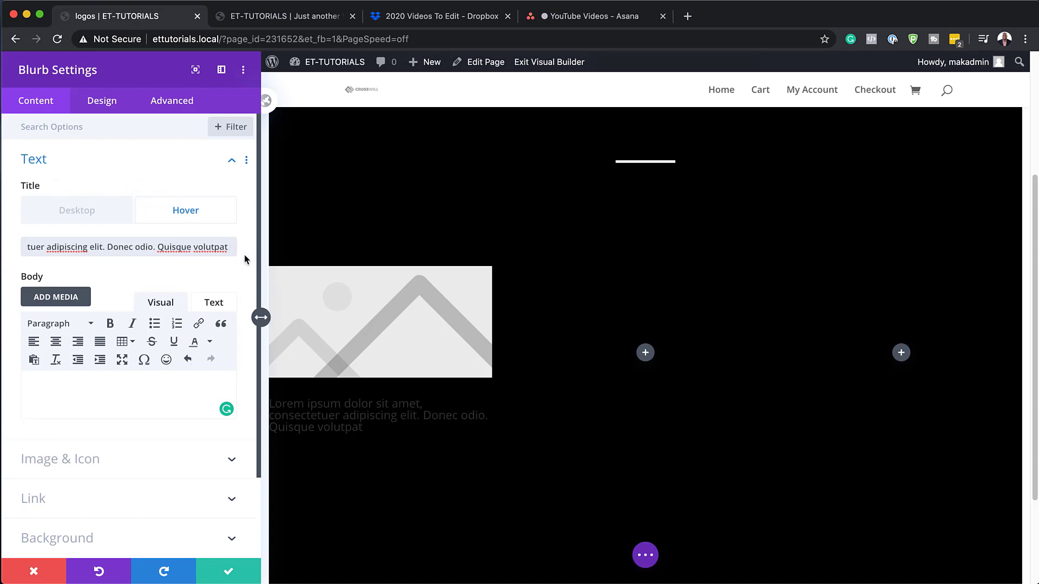
pyautogui.moveTo(108, 247); pyautogui.dragTo(238, 250)
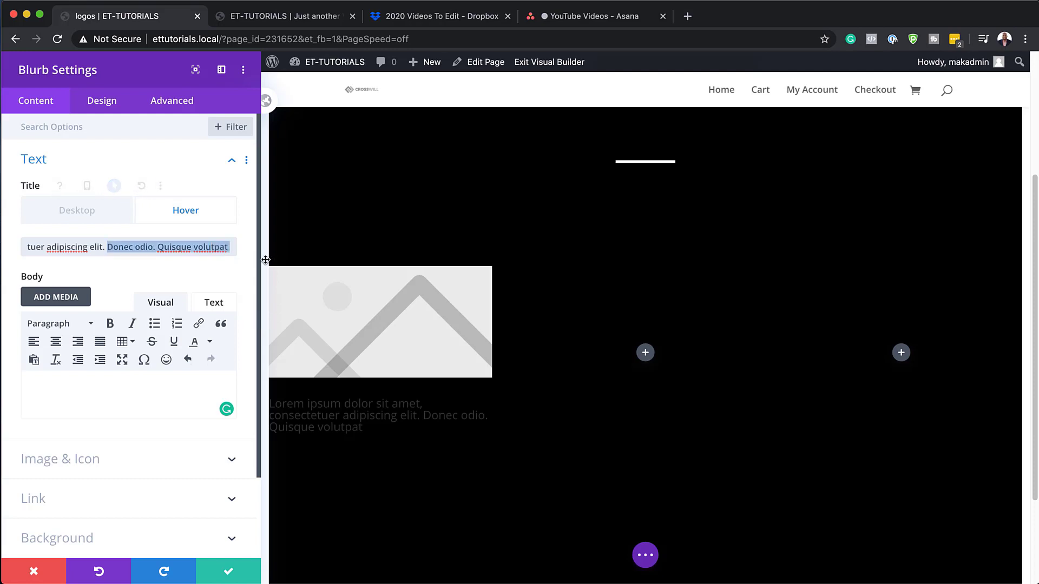
pyautogui.press('BackSpace')
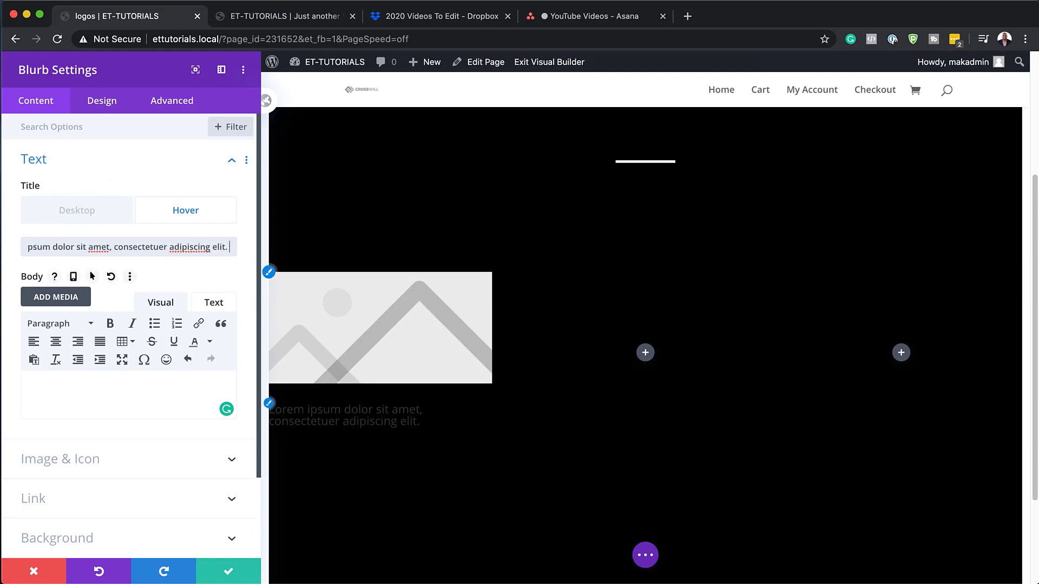
# Enter "Lorem ipsum dolor sit amet, consectetuer adipiscing elit. Donec odio. Quisque volutpat mattis eros." as body text and shorten the hover title to "Lorem ipsum dolor sit amet."
pyautogui.click(74, 391)
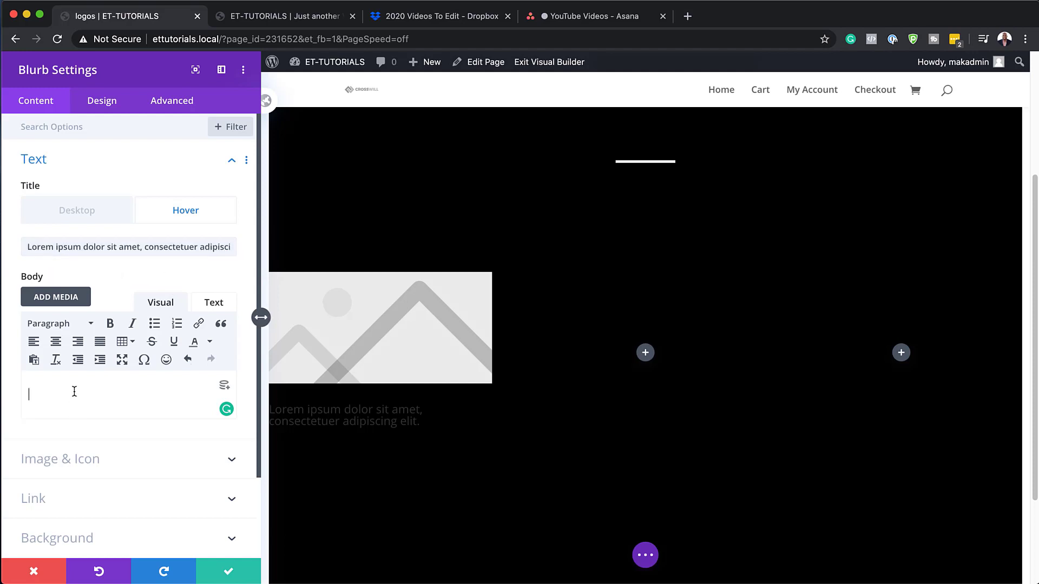
pyautogui.write('Lorem ipsum dolor sit amet, consectetuer adipiscing elit. Donec odio. Quisque volutpat mattis eros.')
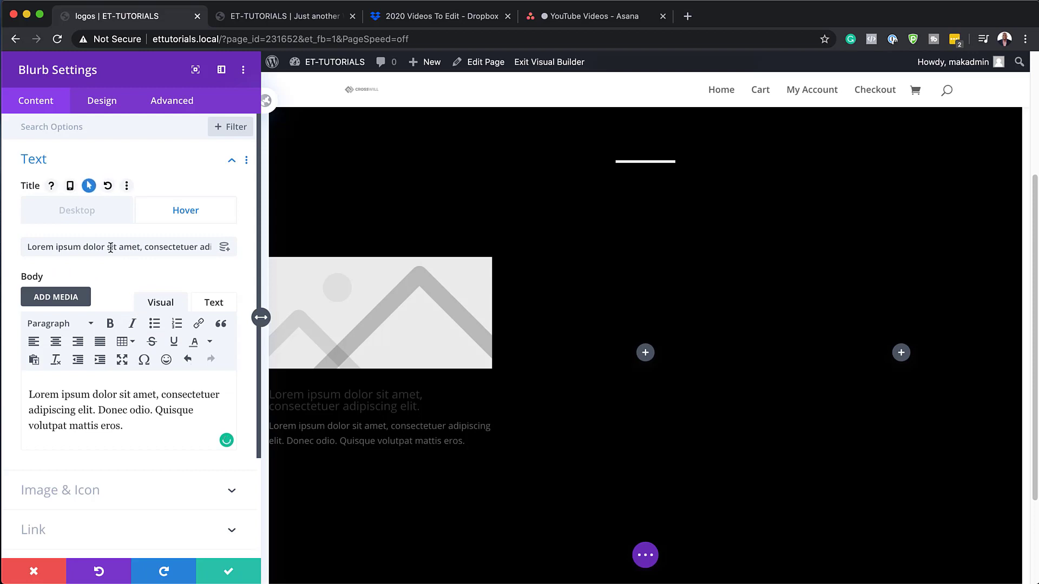
pyautogui.moveTo(140, 249); pyautogui.dragTo(230, 255)
pyautogui.press('BackSpace')
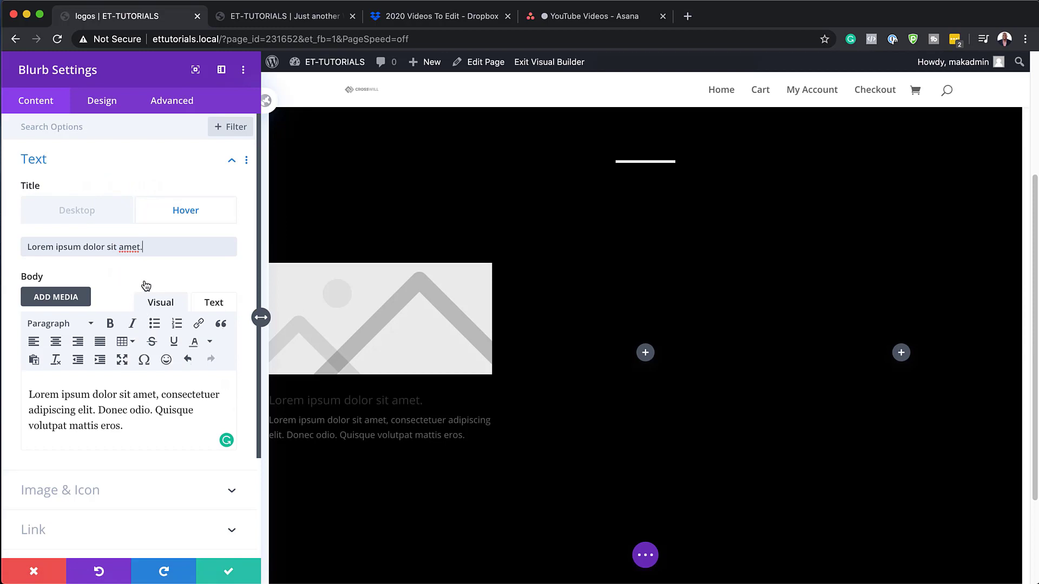
# Move the blurb's body text from the default state to its hover state, leaving the default body empty
pyautogui.click(128, 427)
pyautogui.moveTo(129, 427); pyautogui.dragTo(26, 399)
pyautogui.press('super+c')
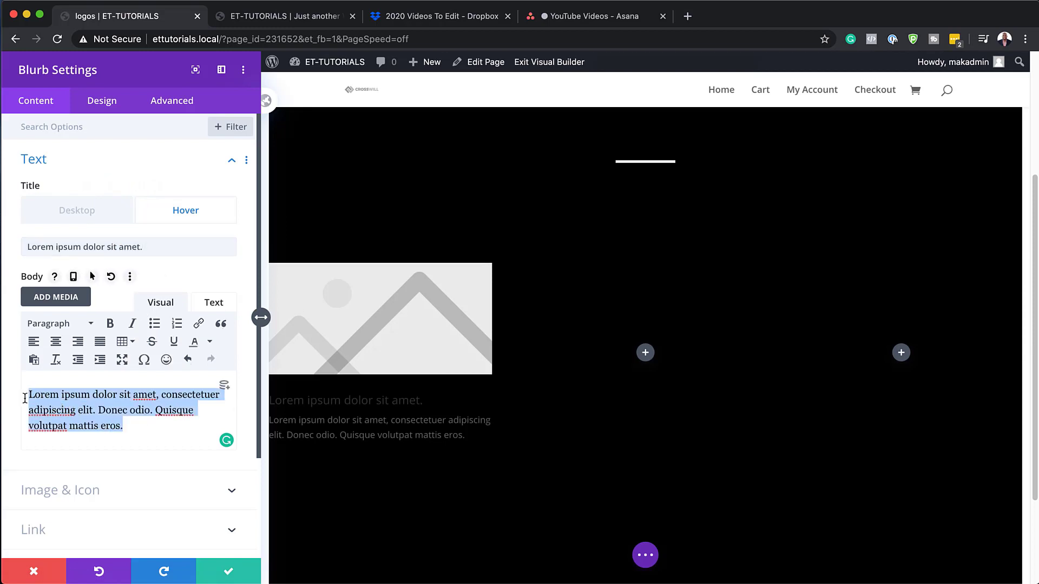
pyautogui.press('BackSpace')
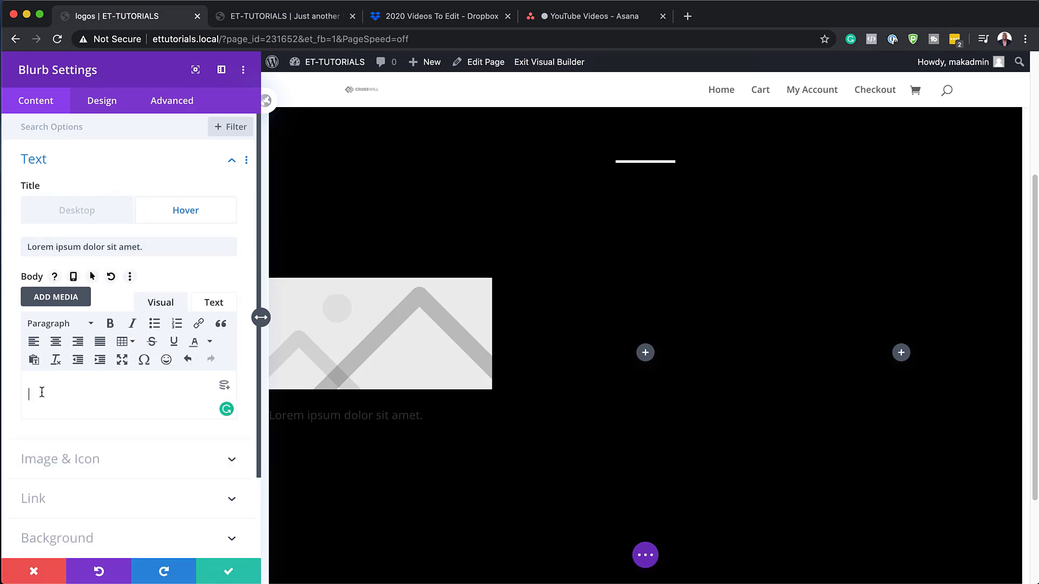
pyautogui.click(93, 277)
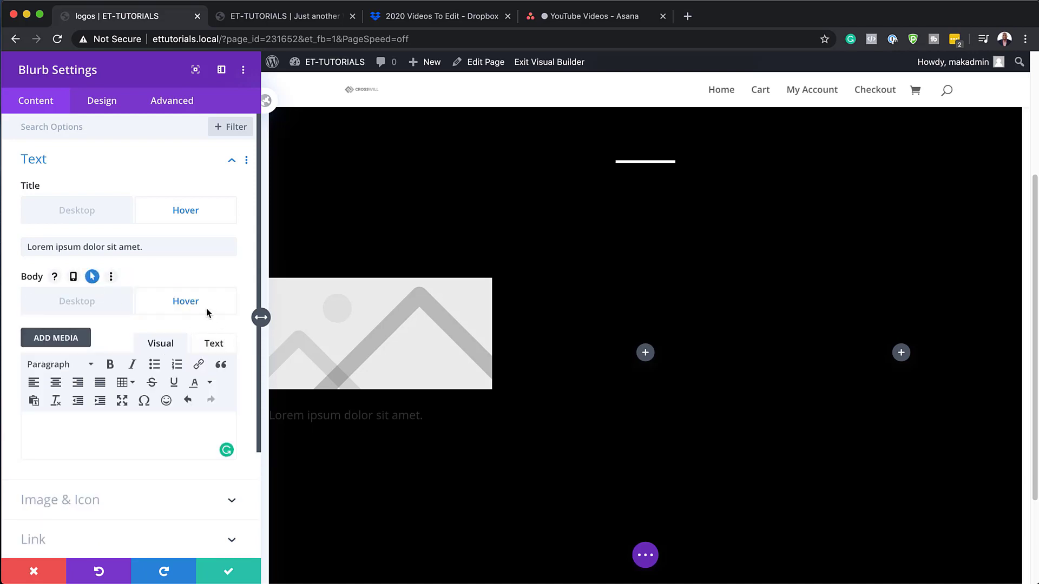
pyautogui.click(124, 424)
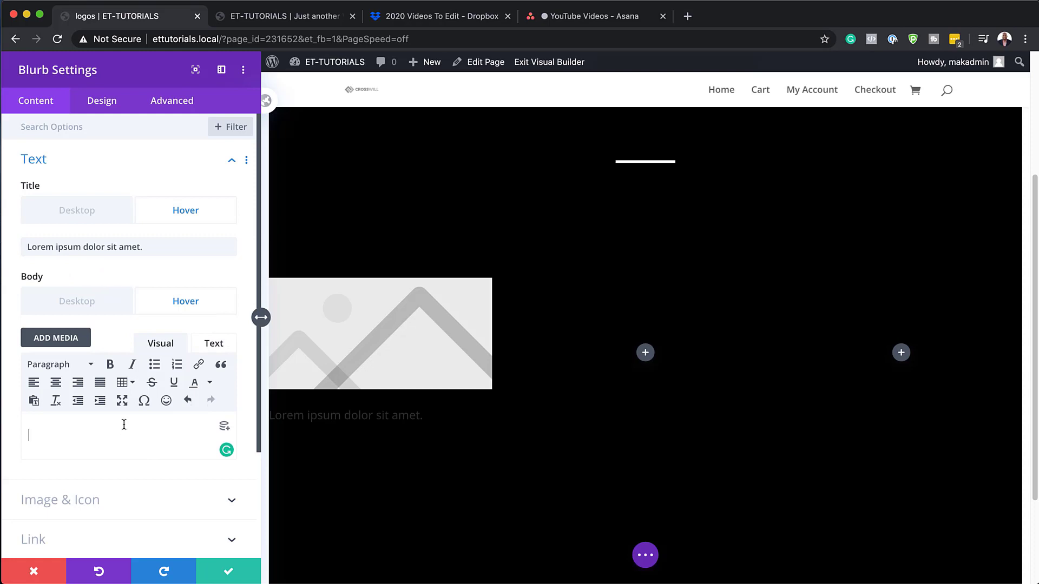
pyautogui.press('super+v')
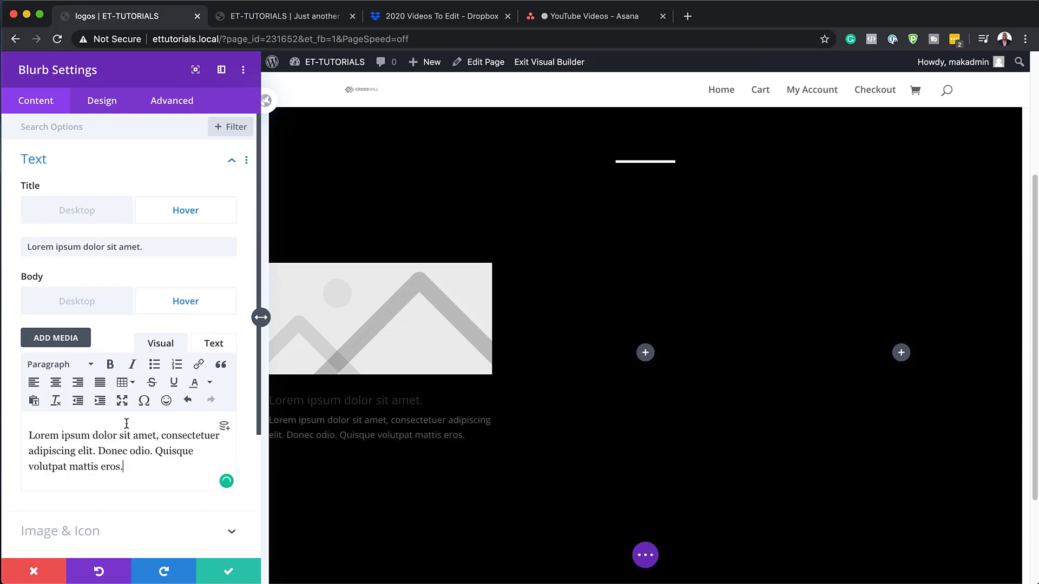
# Replace the blurb's placeholder image in its default state with the Real Wave logo, logo_02-1.png, from the media library
pyautogui.click(96, 307)
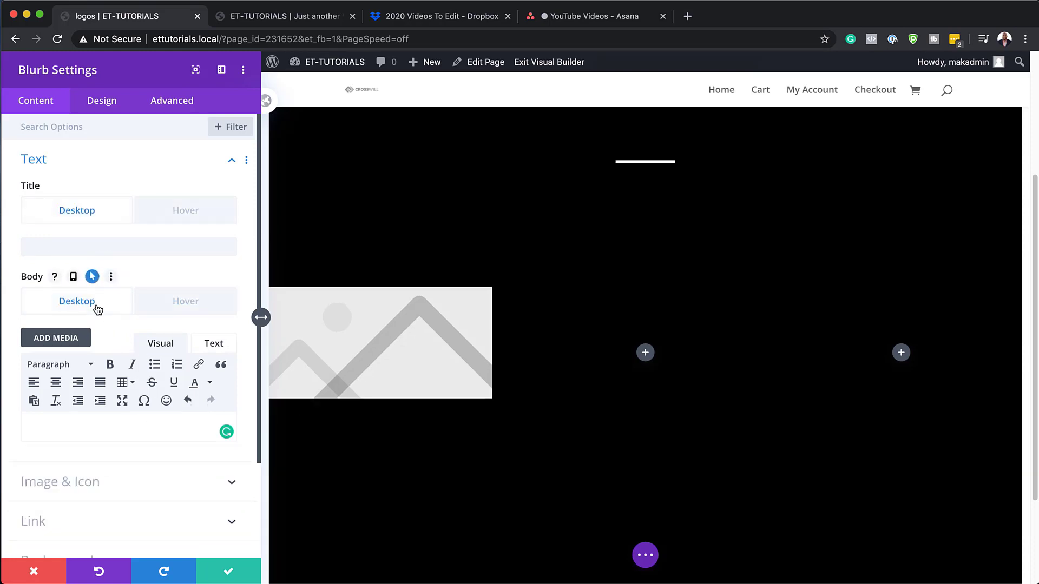
pyautogui.click(185, 306)
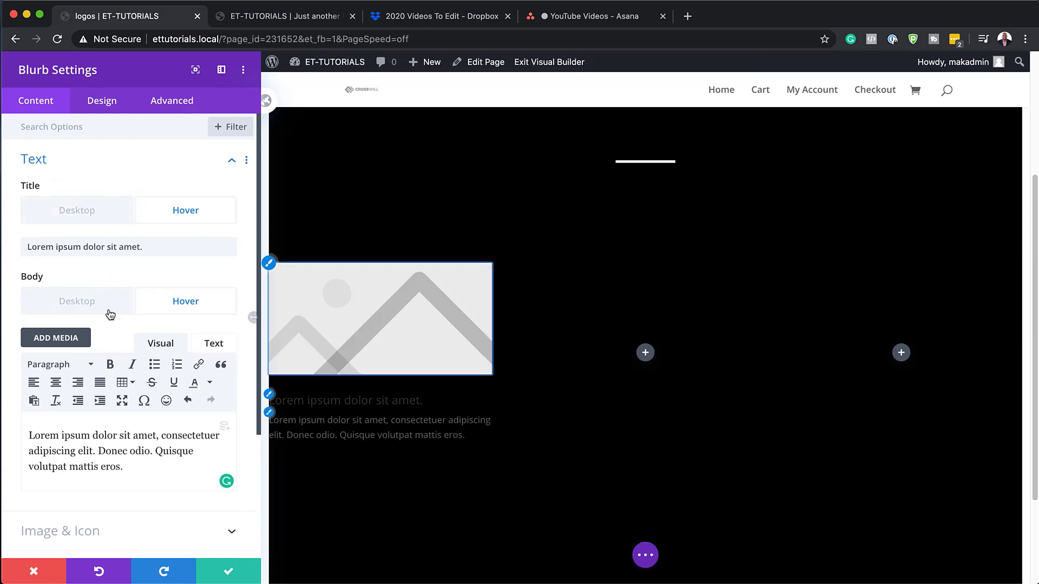
pyautogui.click(91, 214)
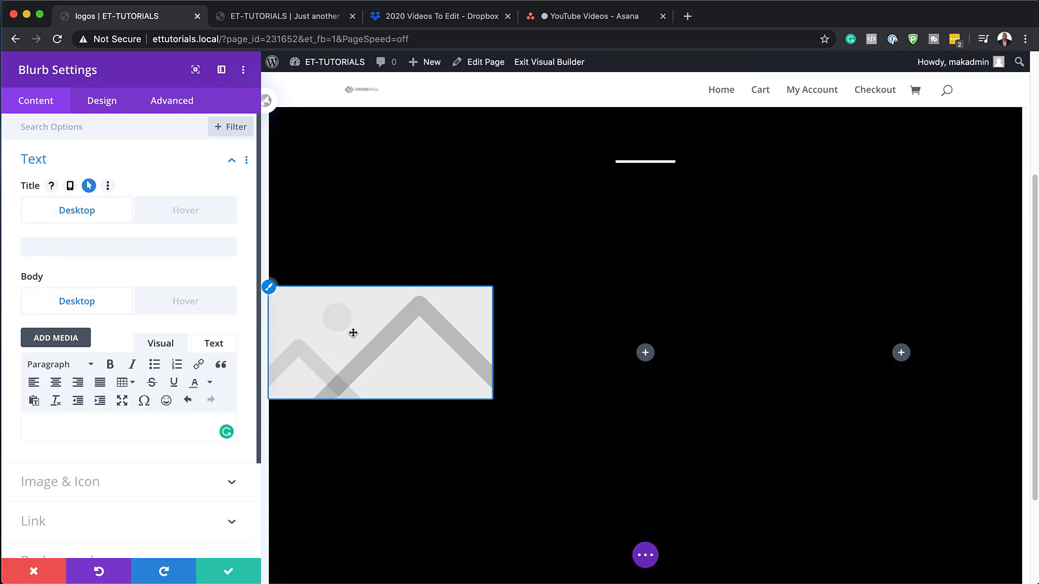
pyautogui.click(100, 488)
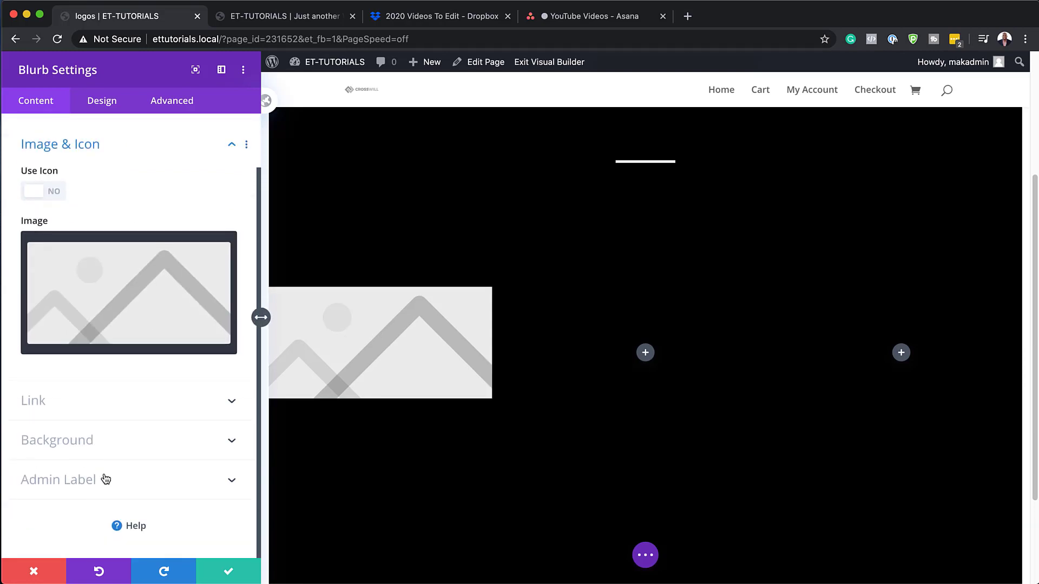
pyautogui.click(157, 293)
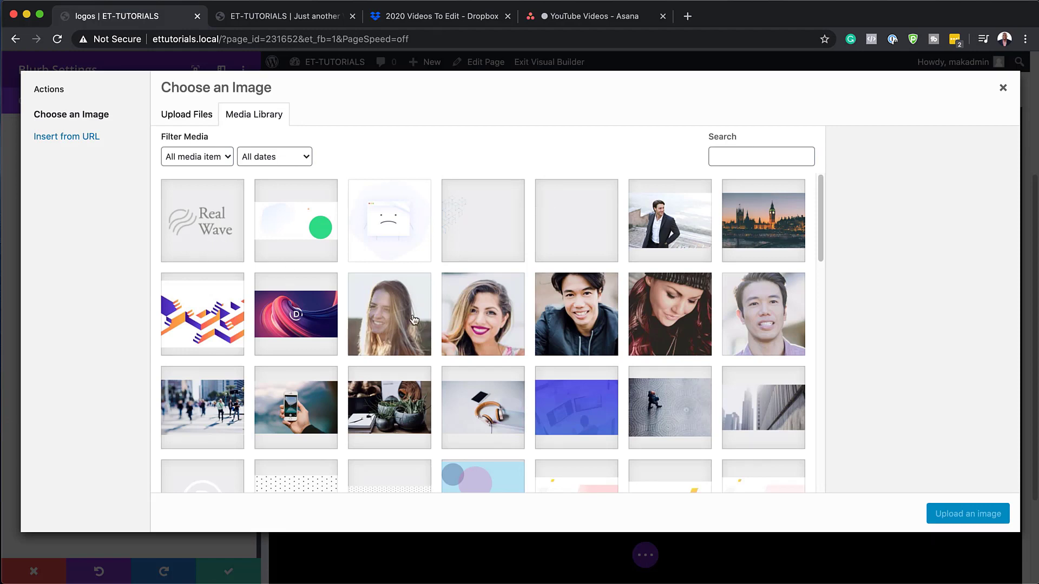
pyautogui.scroll(-1, 654, 420)
pyautogui.scroll(-10, 653, 420)
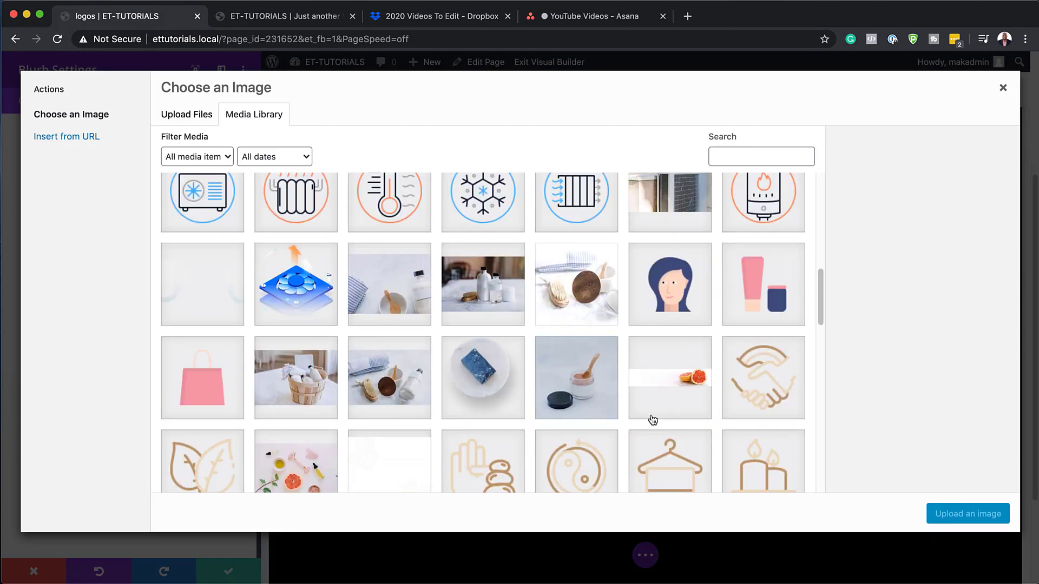
pyautogui.scroll(-10, 653, 421)
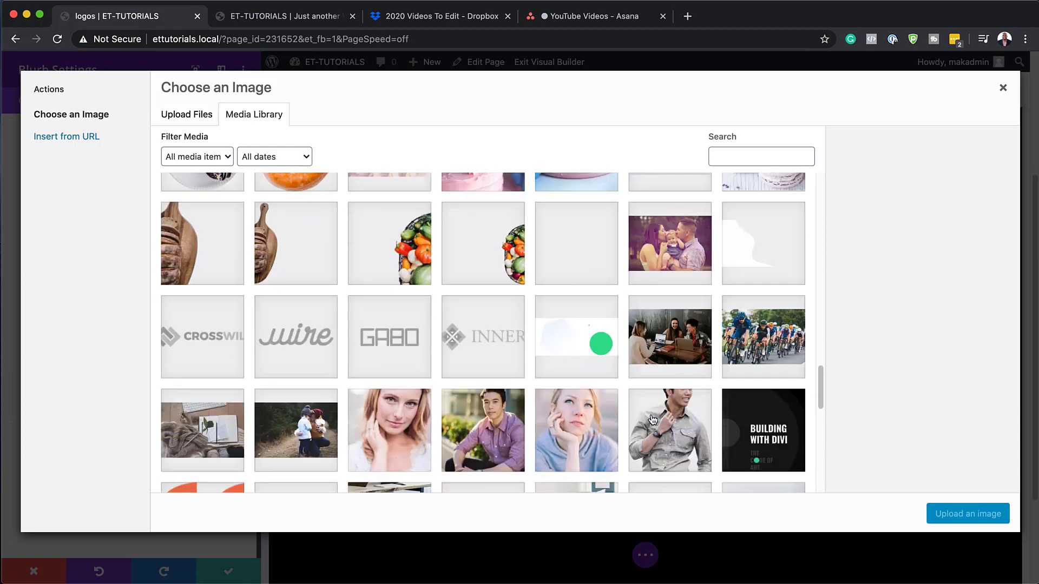
pyautogui.scroll(-10, 654, 421)
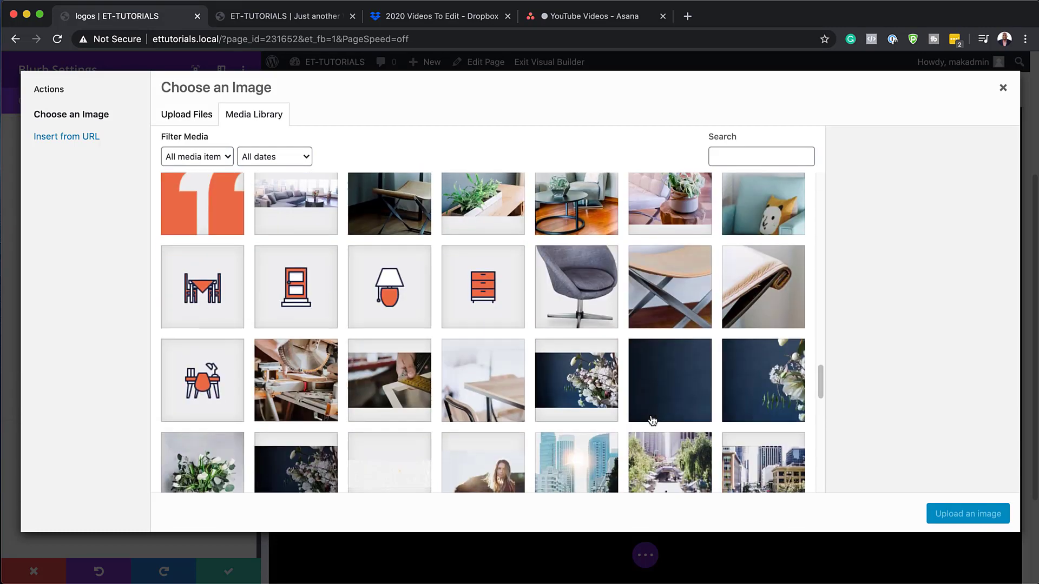
pyautogui.scroll(20, 654, 421)
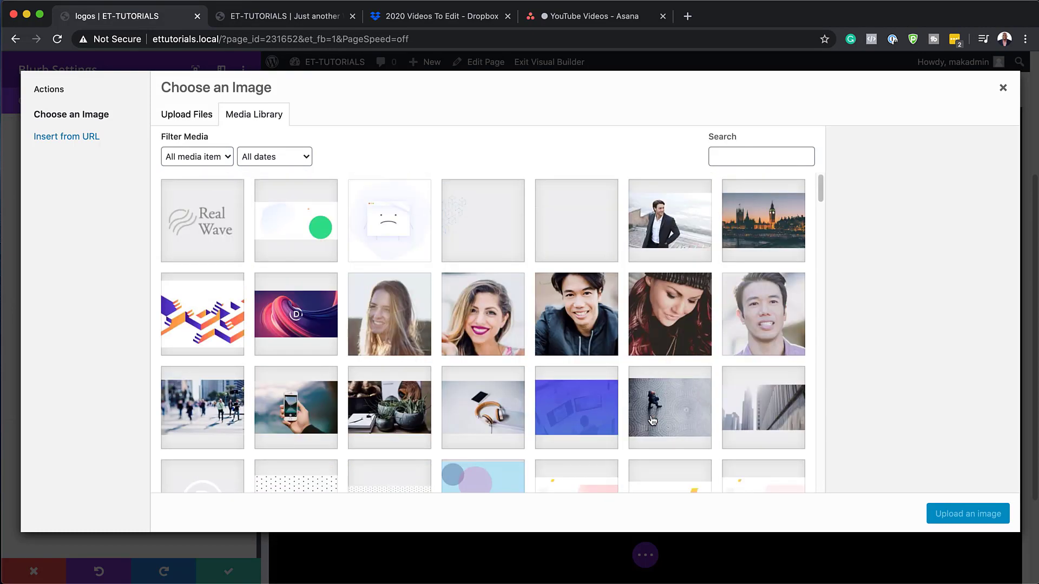
pyautogui.click(209, 232)
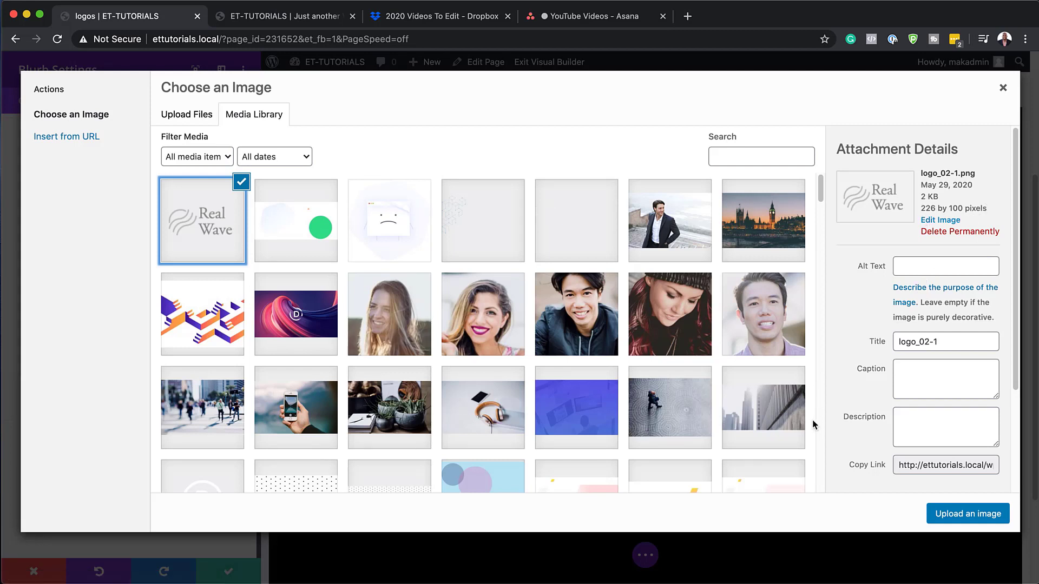
pyautogui.click(968, 514)
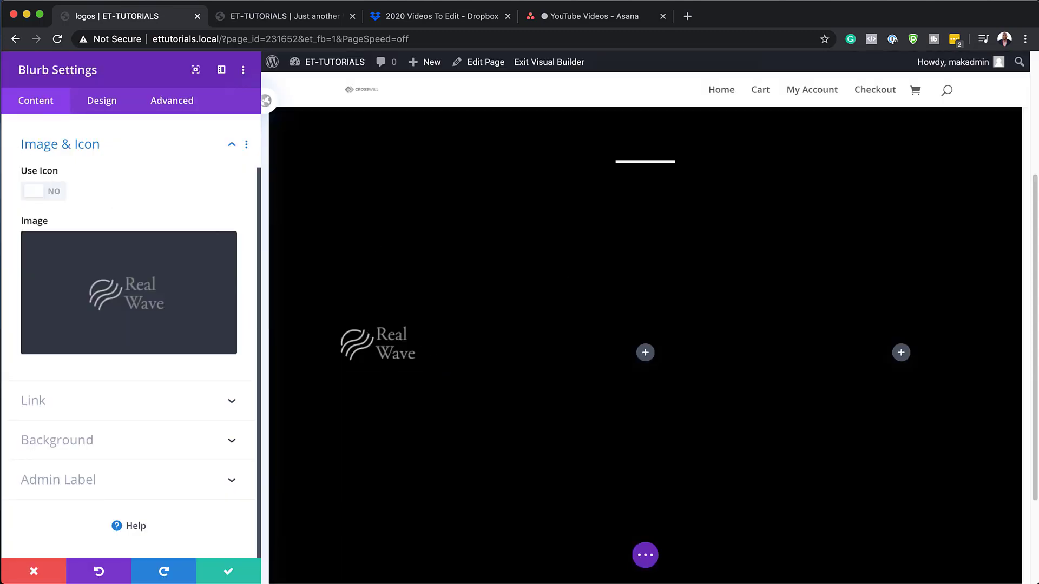
# Enable hover options for the blurb image, remove the logo from the hover state, and compare it with the default state
pyautogui.moveTo(128, 230)
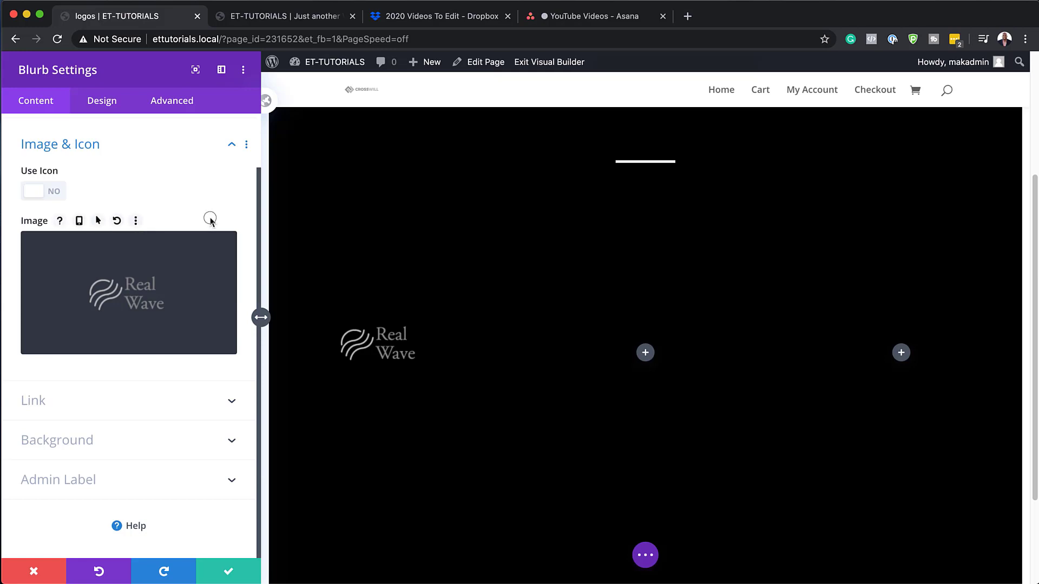
pyautogui.click(98, 222)
pyautogui.click(200, 254)
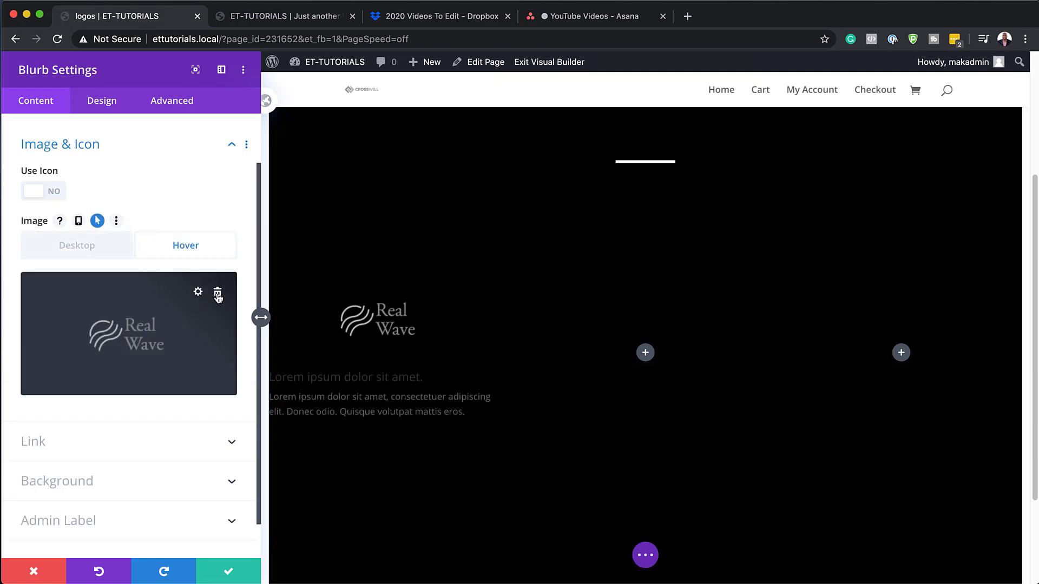
pyautogui.click(218, 289)
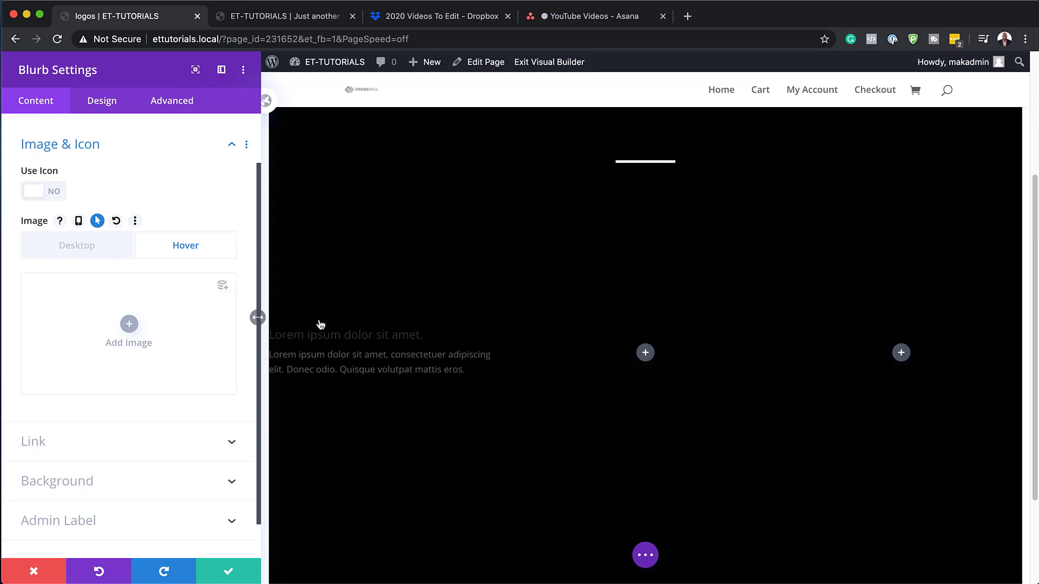
pyautogui.click(93, 247)
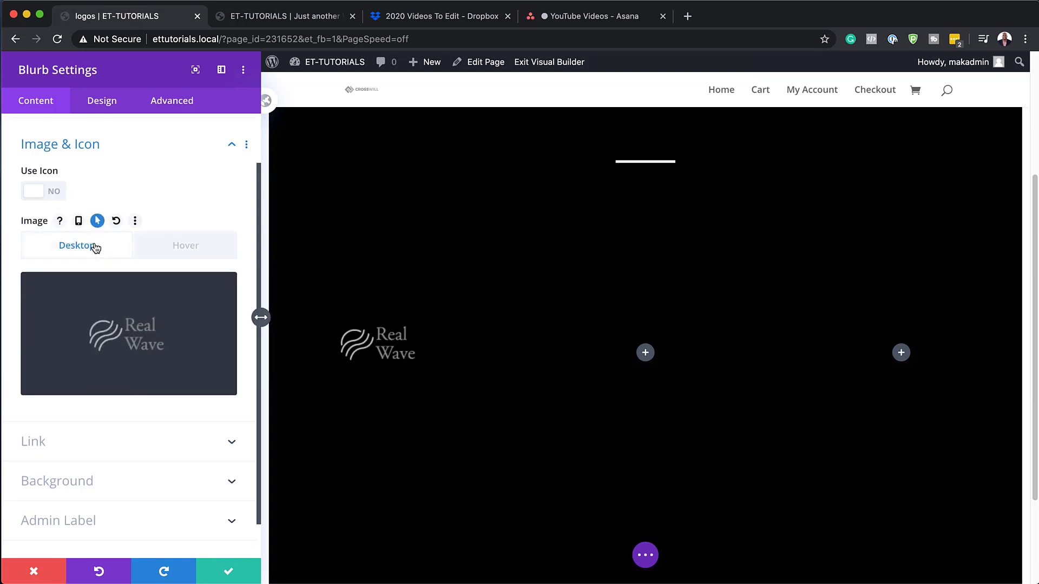
pyautogui.click(190, 250)
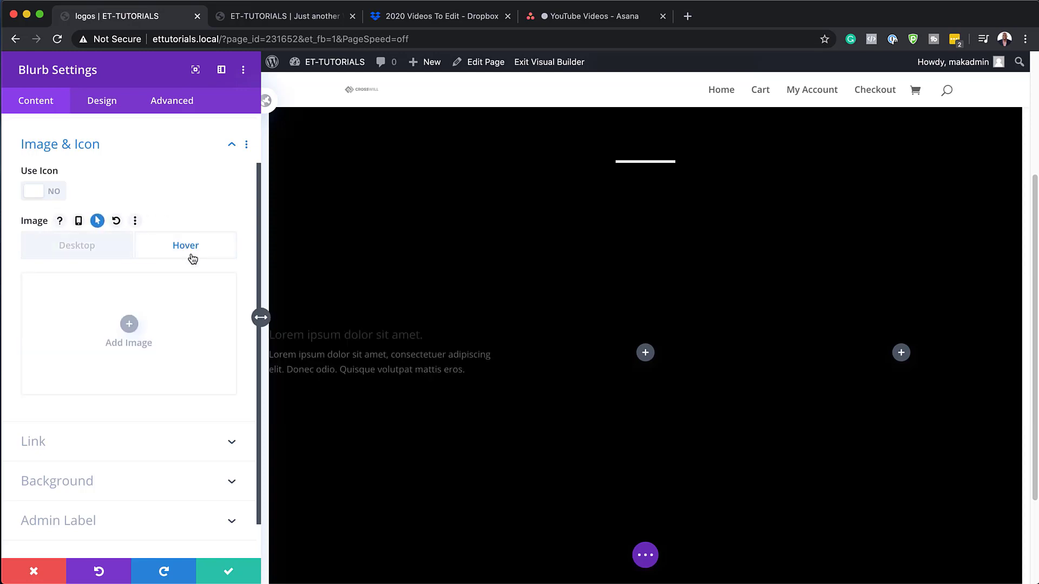
pyautogui.click(108, 248)
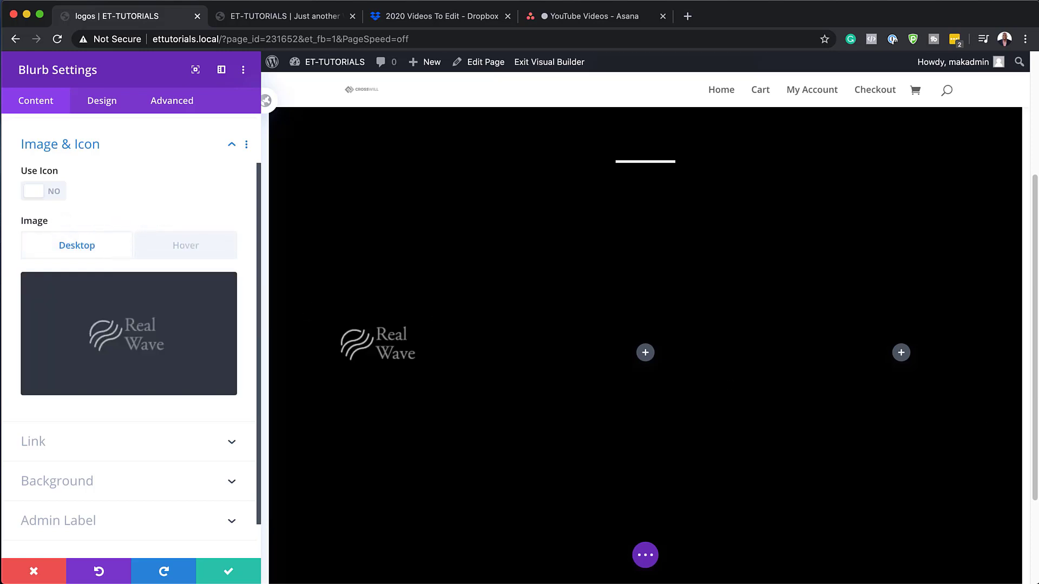
# Enable hover options for the blurb's background and set the hover background color to #191919
pyautogui.scroll(-2, 144, 306)
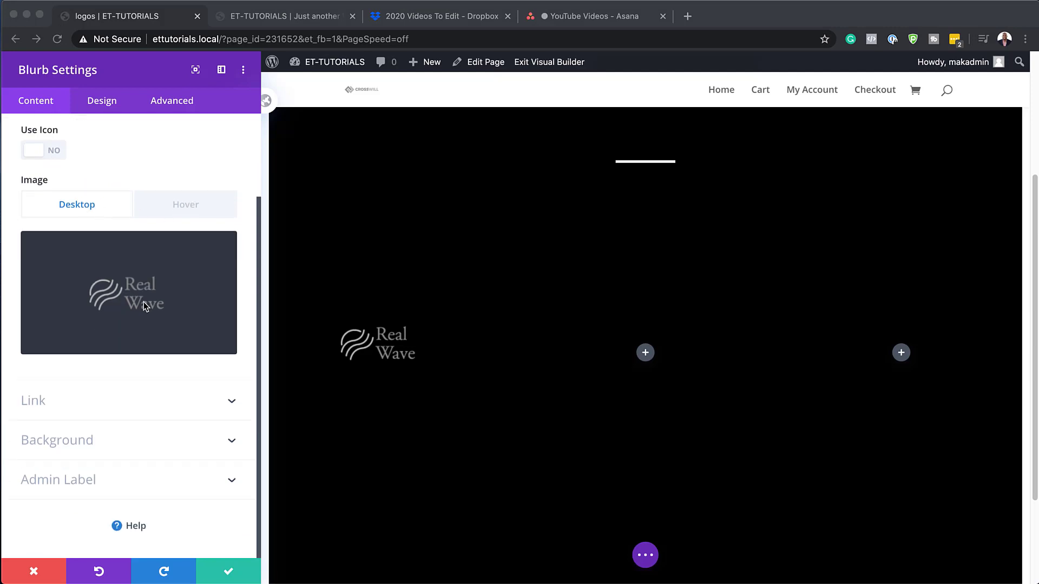
pyautogui.click(87, 443)
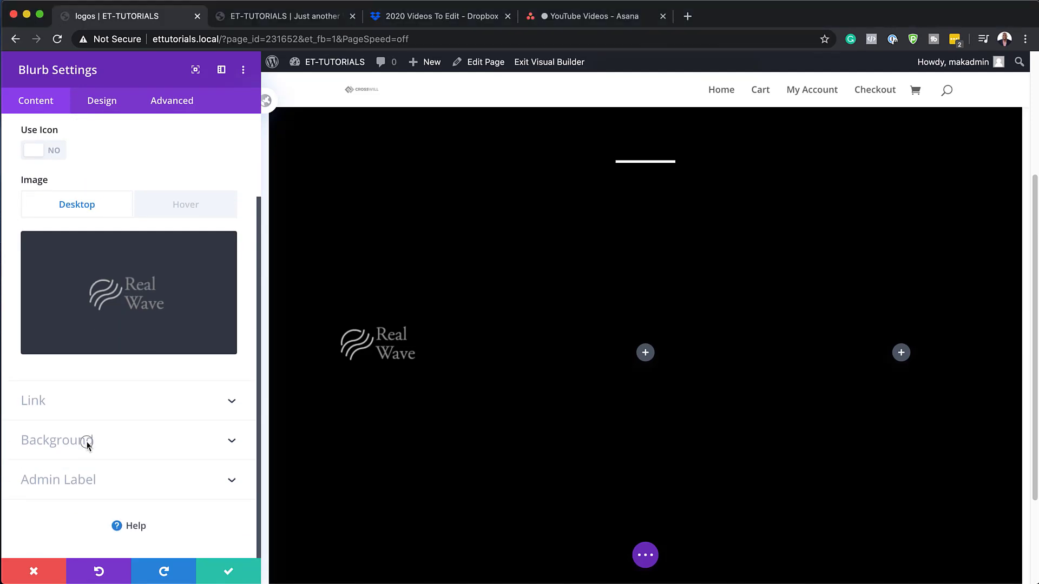
pyautogui.moveTo(127, 217)
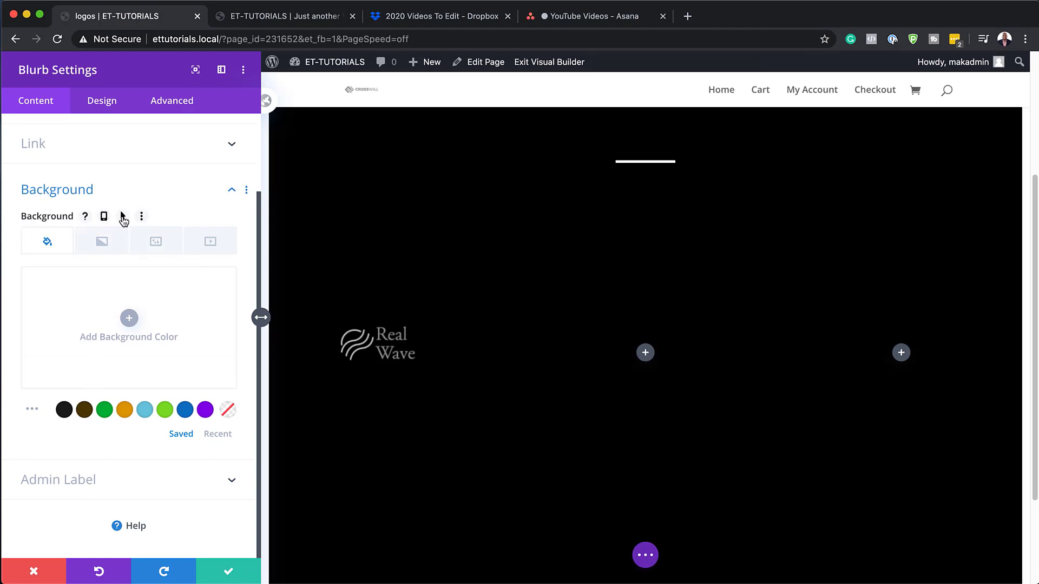
pyautogui.click(123, 216)
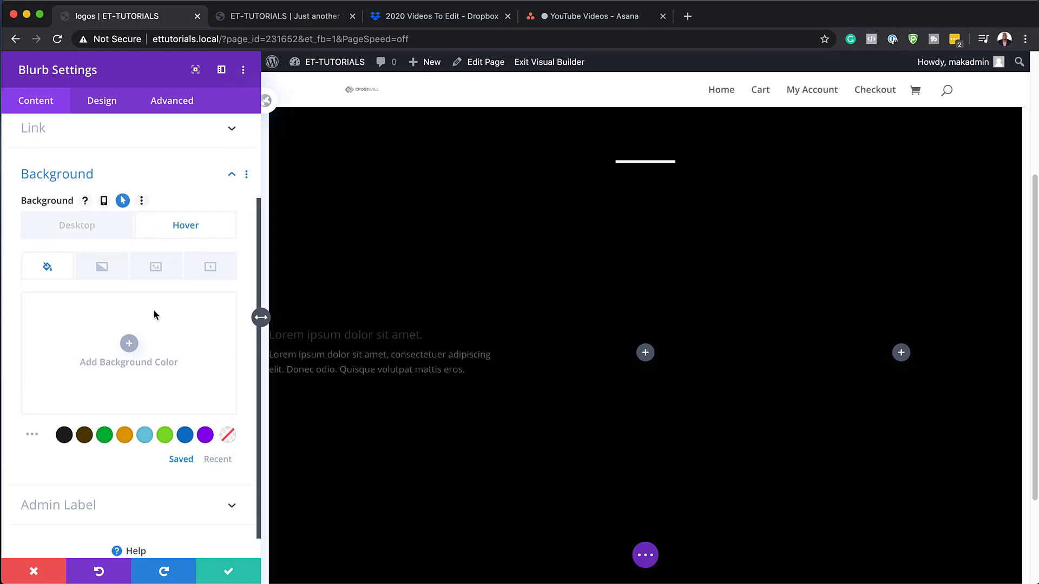
pyautogui.click(130, 343)
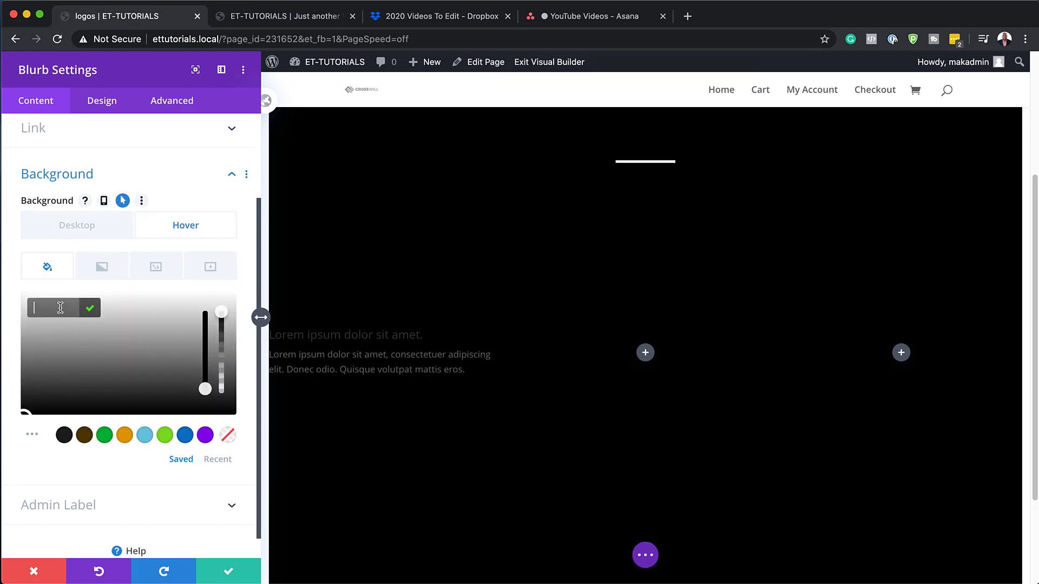
pyautogui.write('#191919')
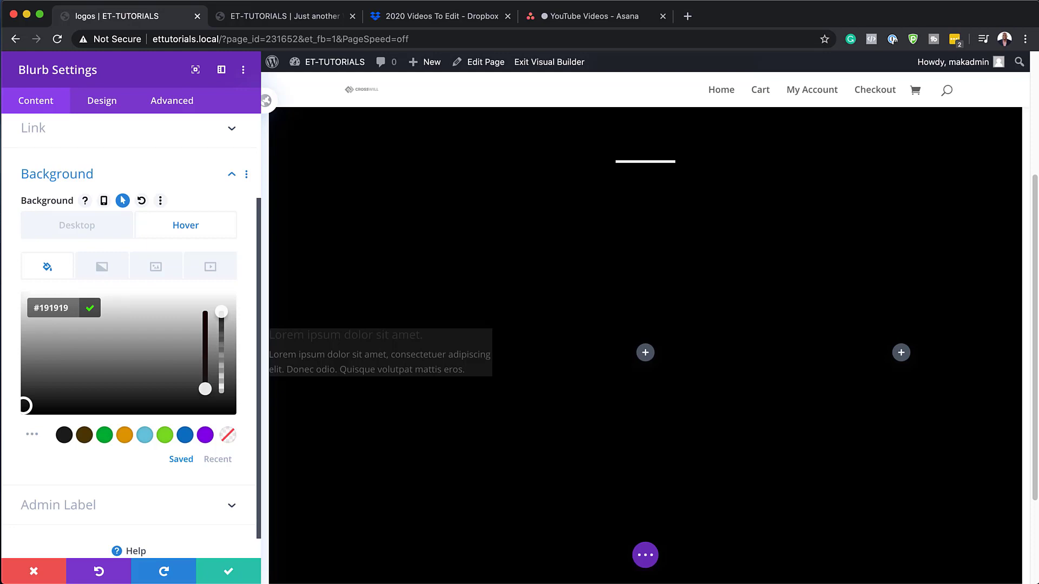
# Set the blurb's overall text color to Light in its design settings
pyautogui.click(100, 108)
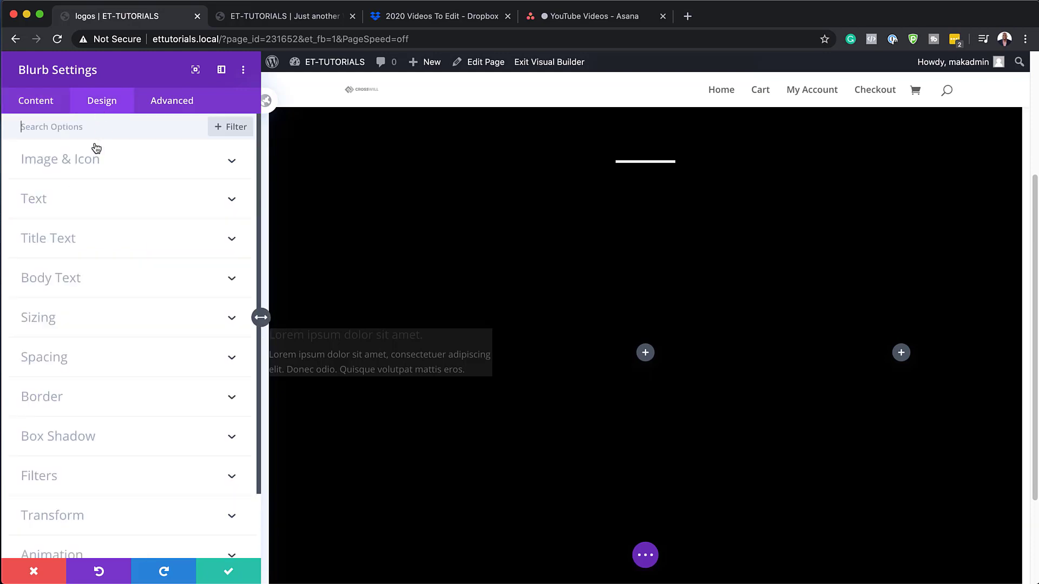
pyautogui.click(86, 160)
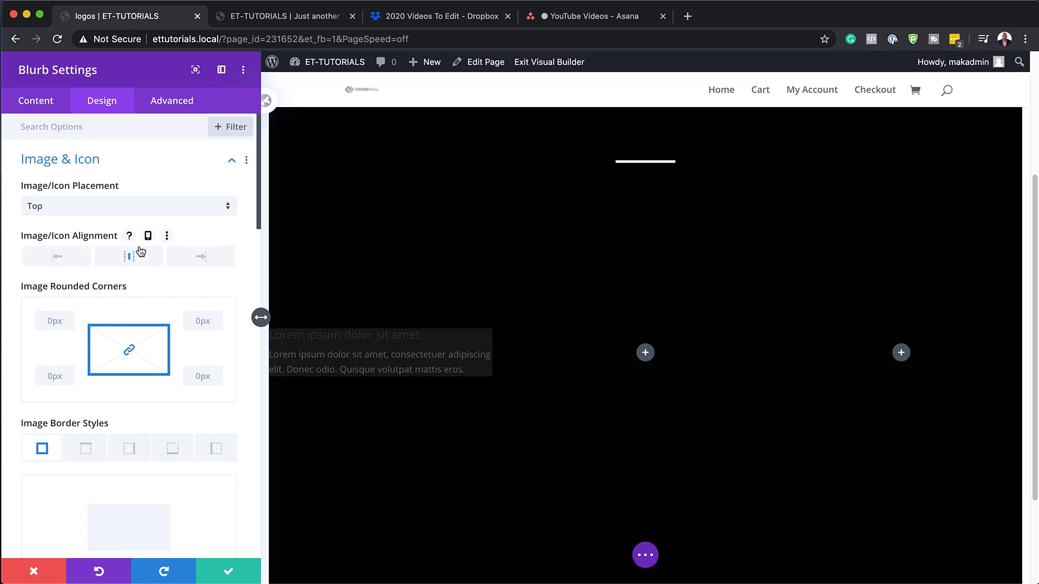
pyautogui.scroll(-6, 198, 466)
pyautogui.scroll(-15, 197, 466)
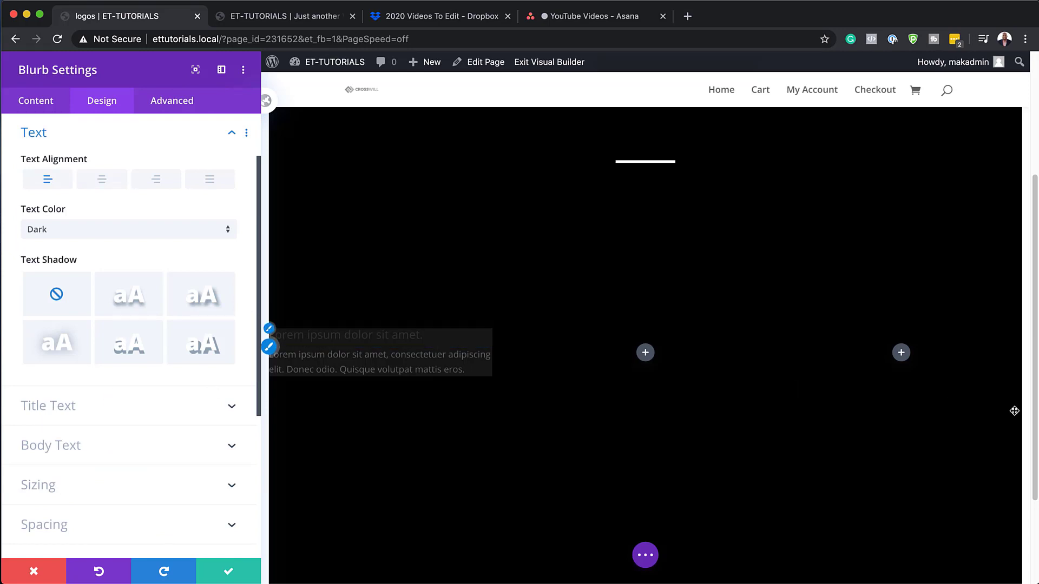
pyautogui.click(84, 229)
pyautogui.click(78, 241)
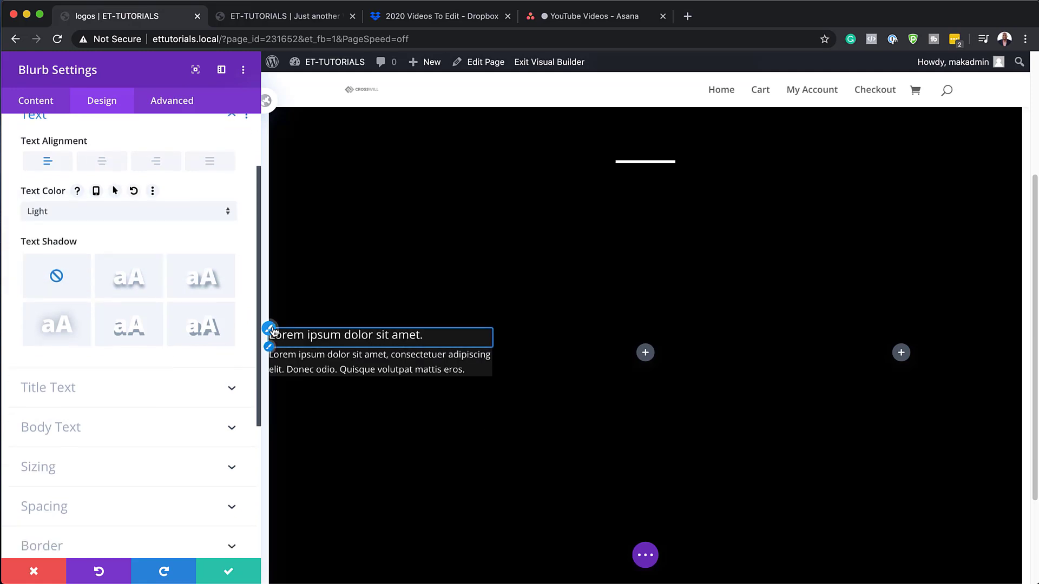
# Set the blurb's title font to Work Sans
pyautogui.click(274, 332)
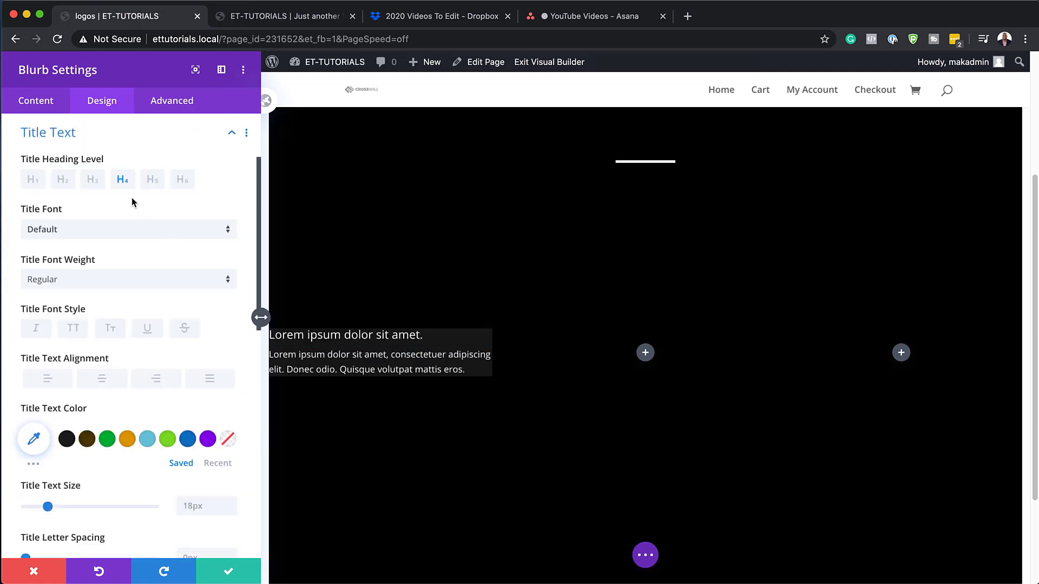
pyautogui.click(117, 233)
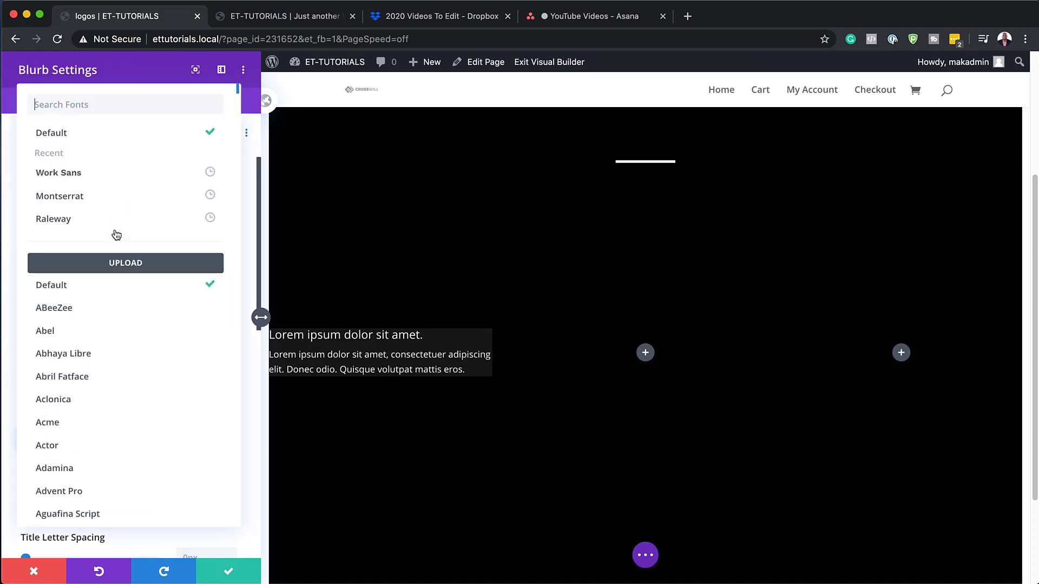
pyautogui.click(123, 174)
pyautogui.click(125, 186)
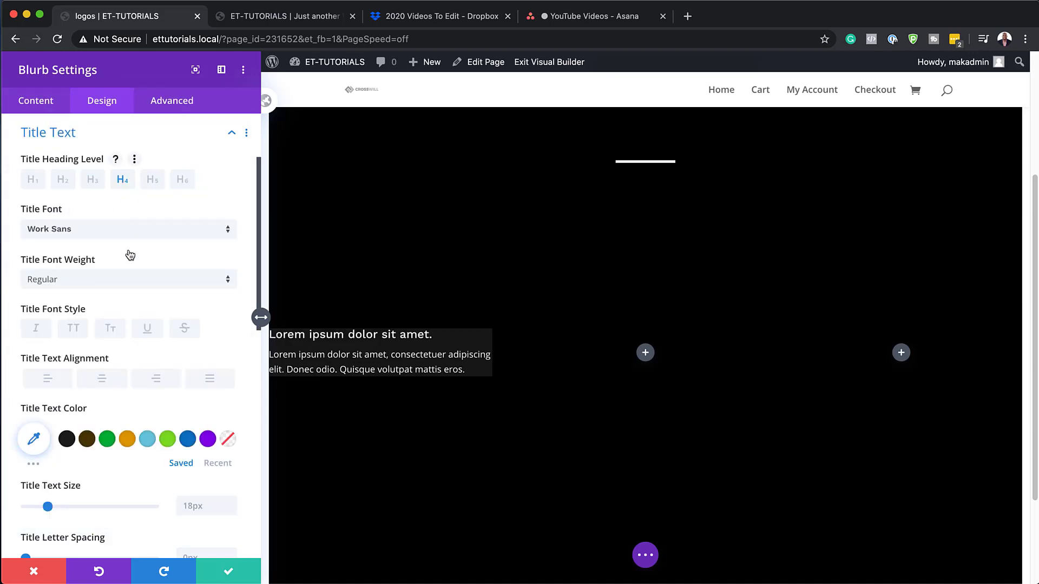
# Increase the blurb's title text size to 24px
pyautogui.click(219, 504)
pyautogui.click(231, 502)
pyautogui.click(231, 502)
pyautogui.click(231, 501)
pyautogui.click(231, 502)
pyautogui.click(231, 502)
pyautogui.click(231, 502)
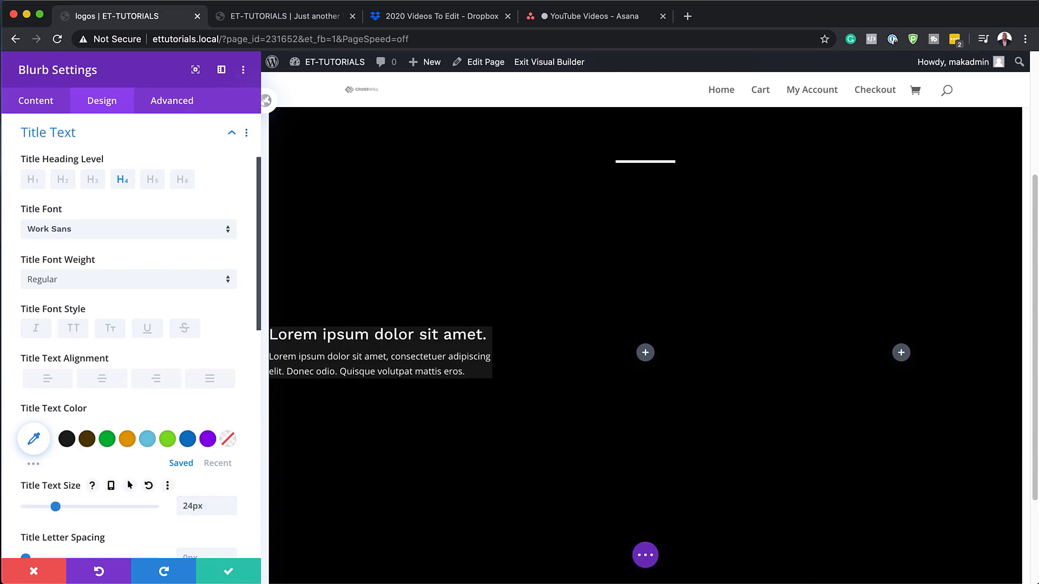
pyautogui.press('super+Tab')
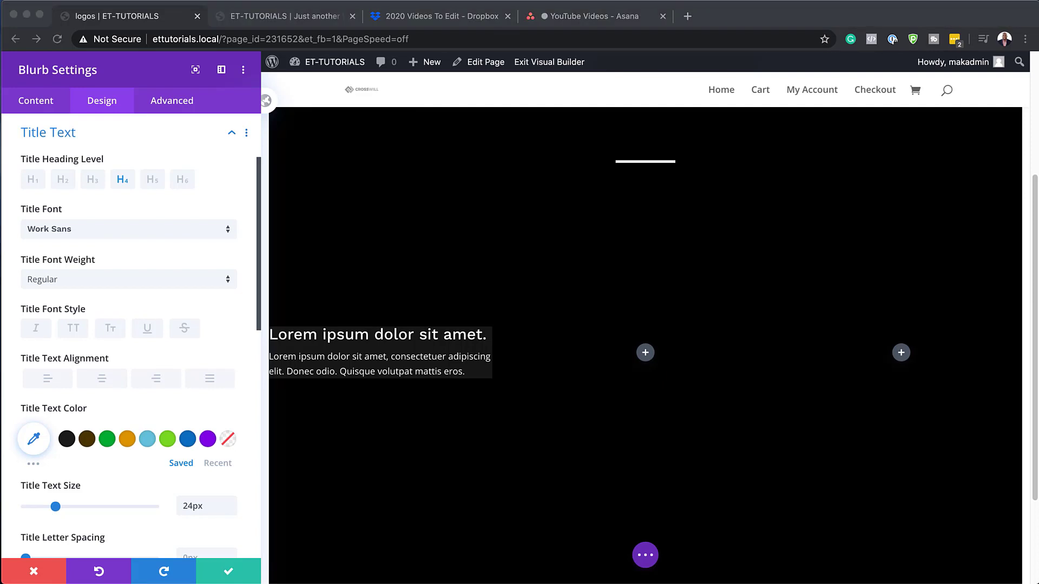
# Increase the blurb's title line height to 1.4em
pyautogui.scroll(-5, 202, 518)
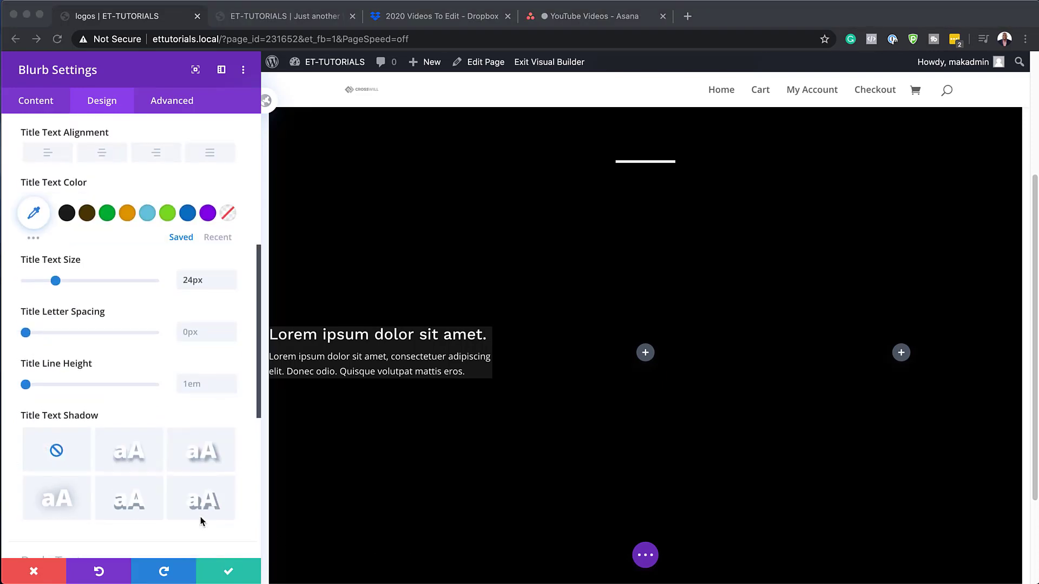
pyautogui.click(231, 377)
pyautogui.click(231, 378)
pyautogui.click(231, 377)
pyautogui.click(232, 377)
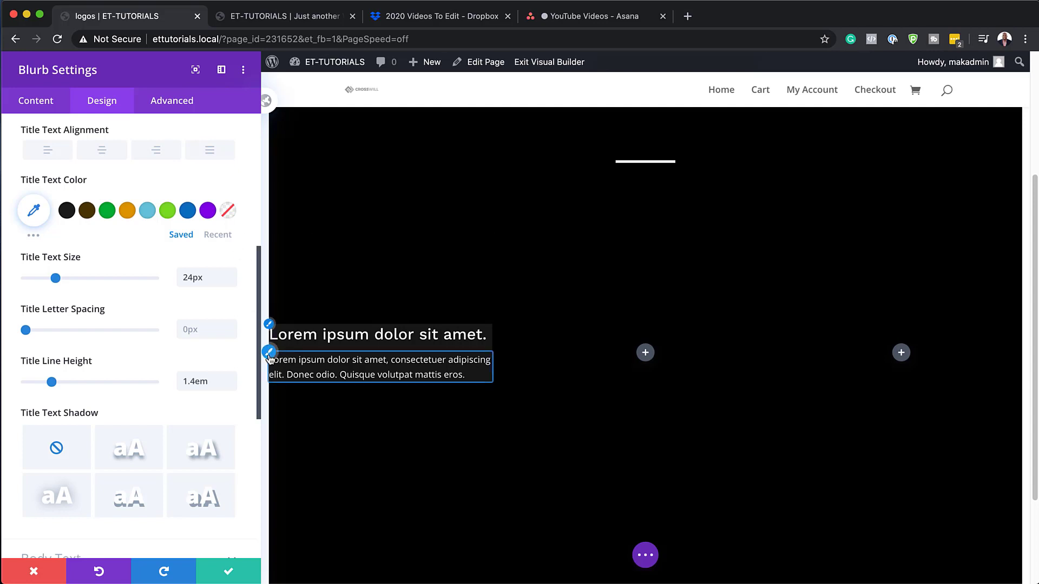
# Set the blurb's body font to Open Sans
pyautogui.click(269, 357)
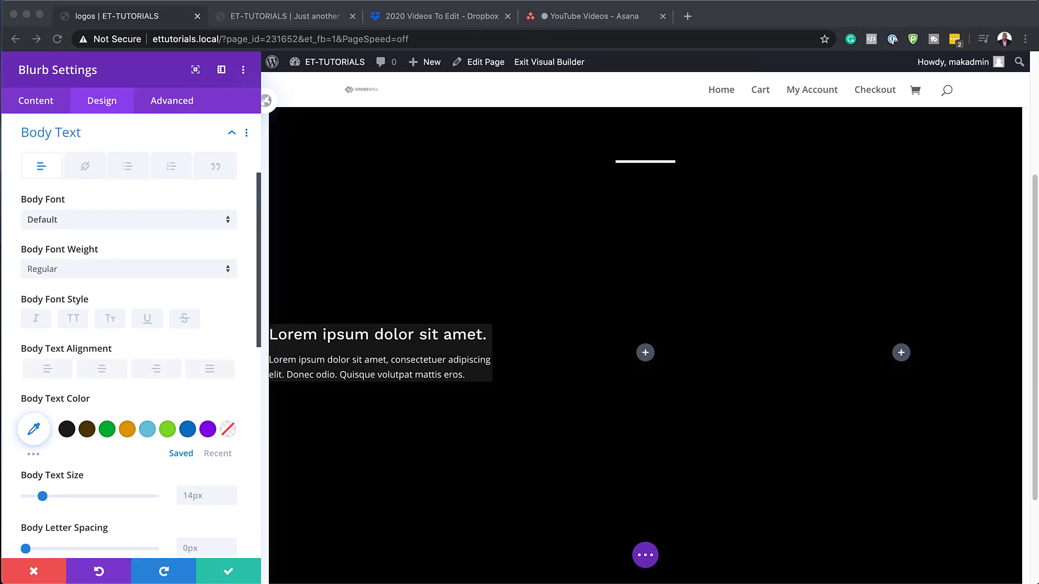
pyautogui.click(108, 223)
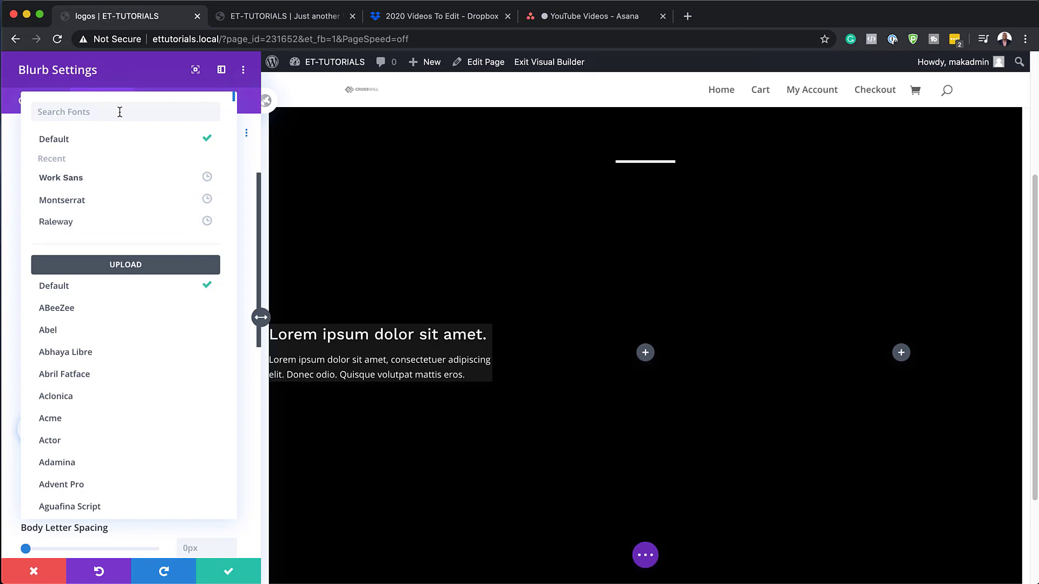
pyautogui.write('open')
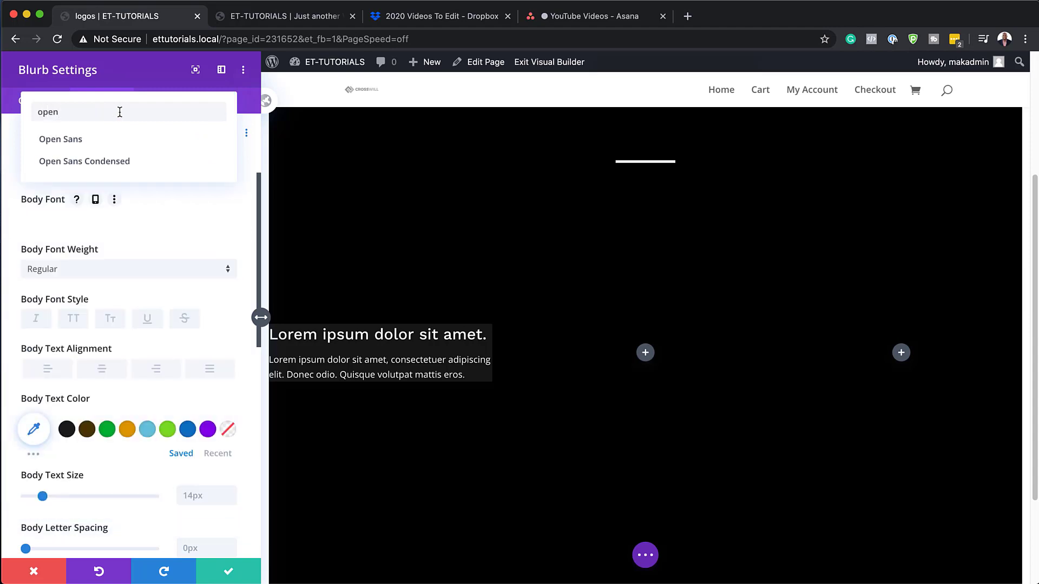
pyautogui.click(73, 141)
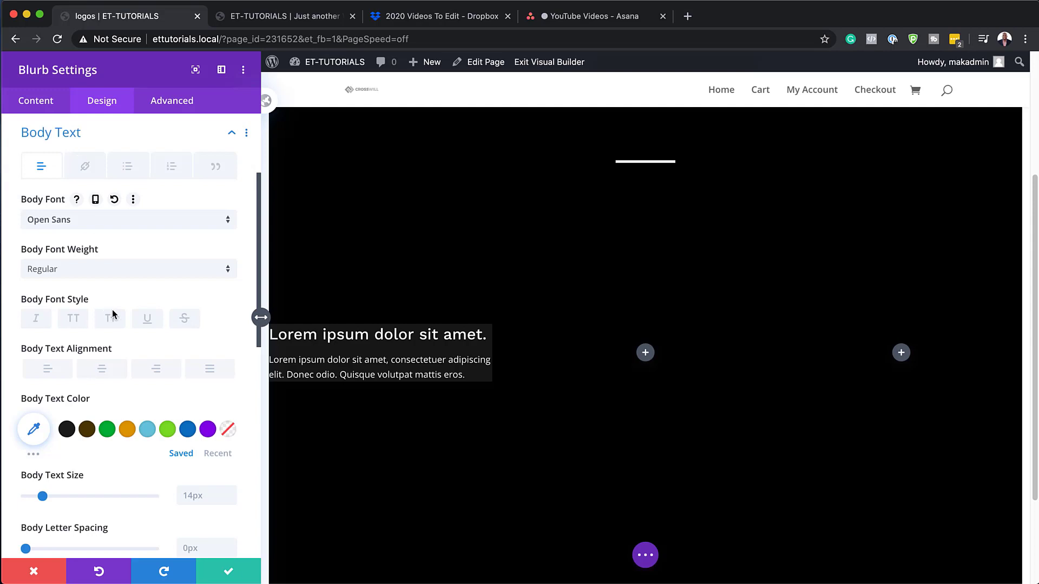
# Set the blurb's body text color to #8c8c8c and its body line height to 2.5em
pyautogui.click(36, 431)
pyautogui.write('#8c8c8c')
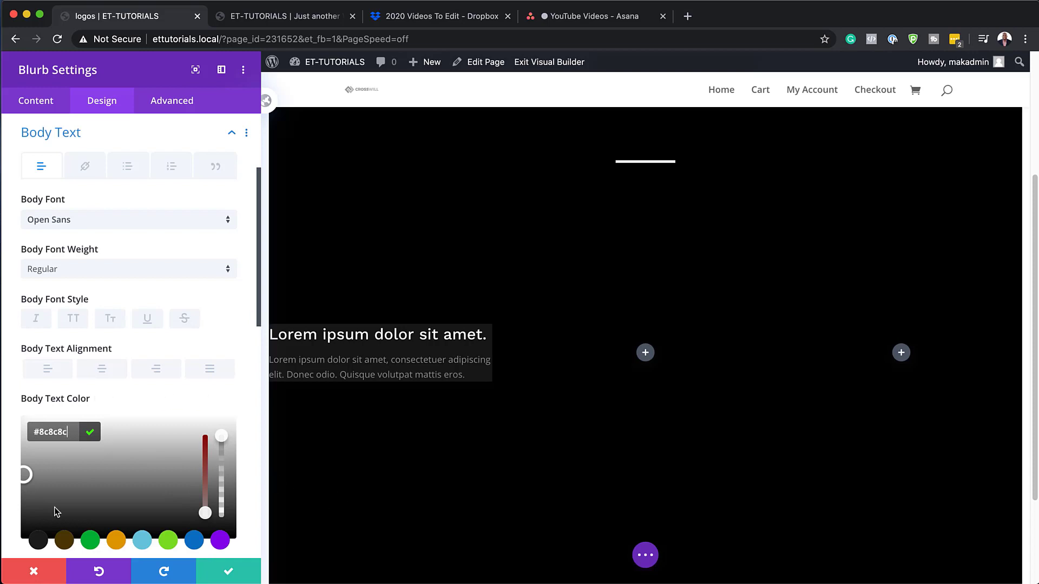
pyautogui.scroll(-3, 178, 481)
pyautogui.scroll(-1, 178, 480)
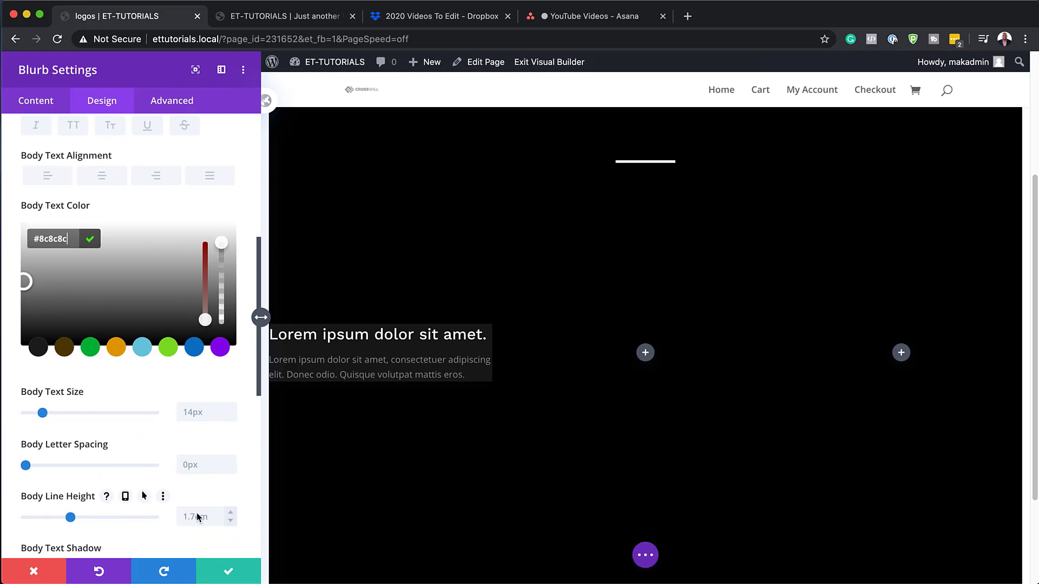
pyautogui.click(231, 513)
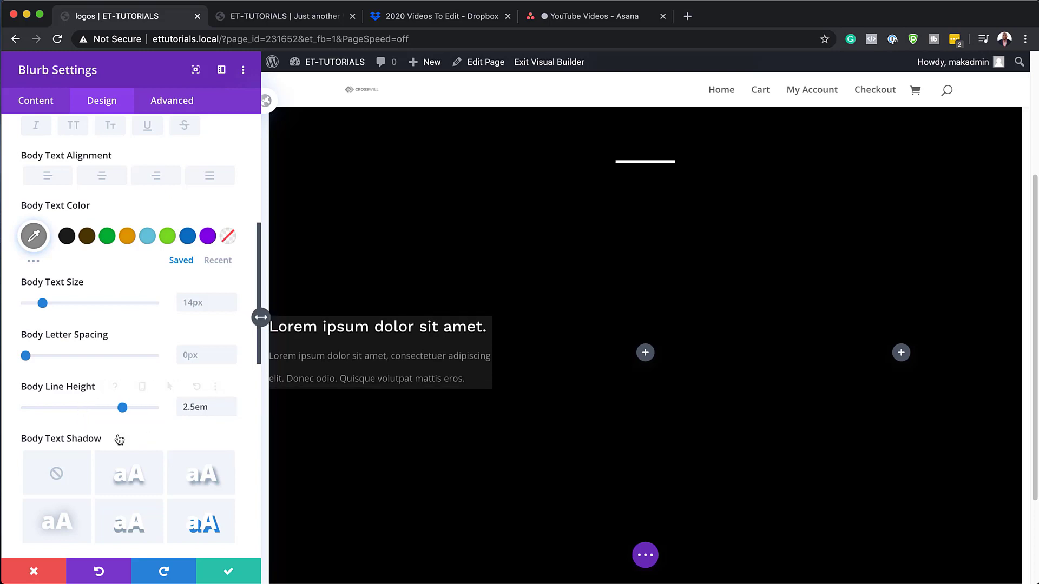
# Set the blurb's default desktop padding to 0px on all four sides in its spacing settings
pyautogui.scroll(-10, 116, 435)
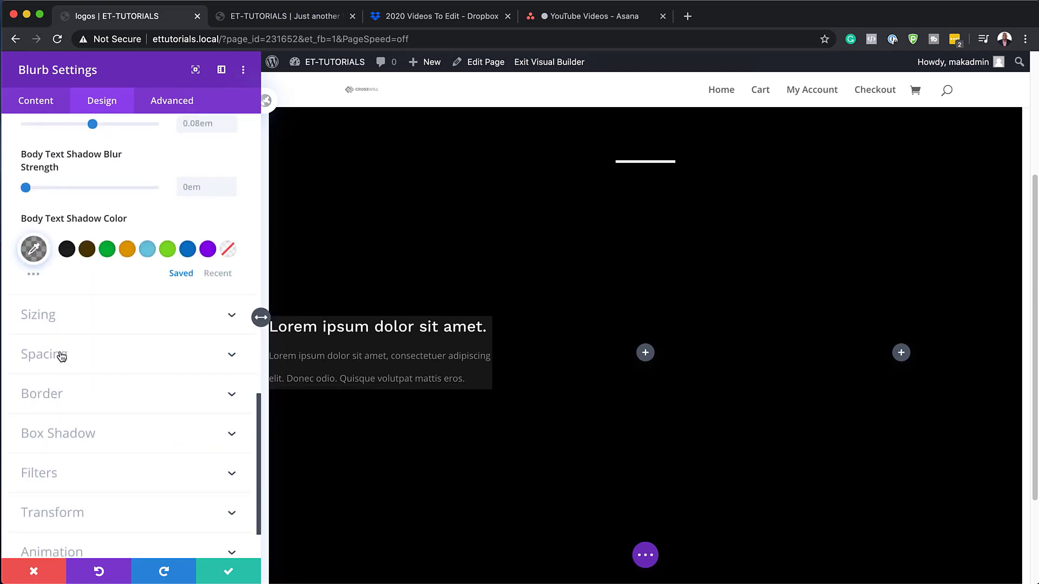
pyautogui.click(61, 356)
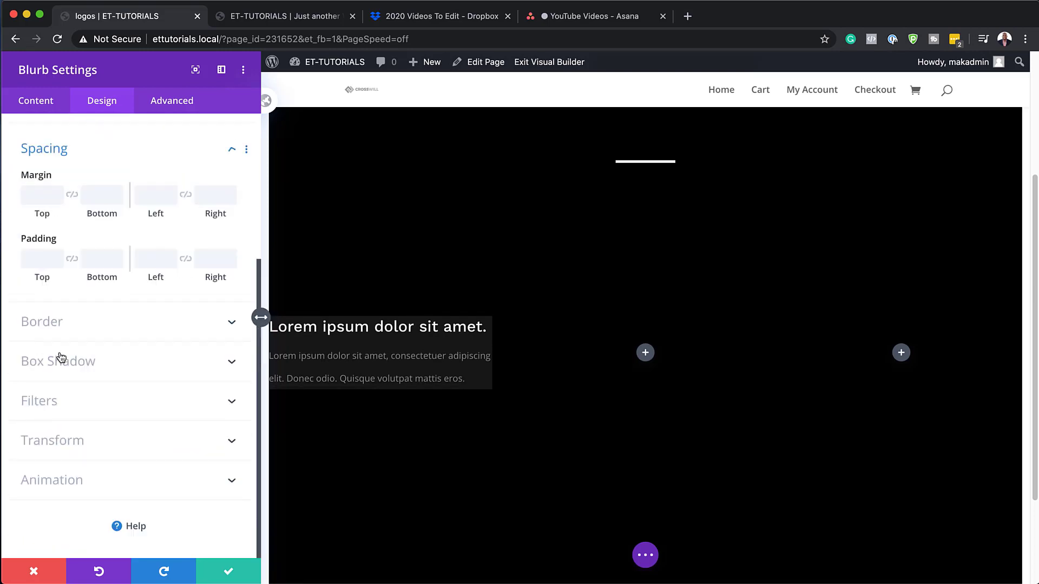
pyautogui.click(52, 264)
pyautogui.click(72, 258)
pyautogui.click(135, 256)
pyautogui.write('0')
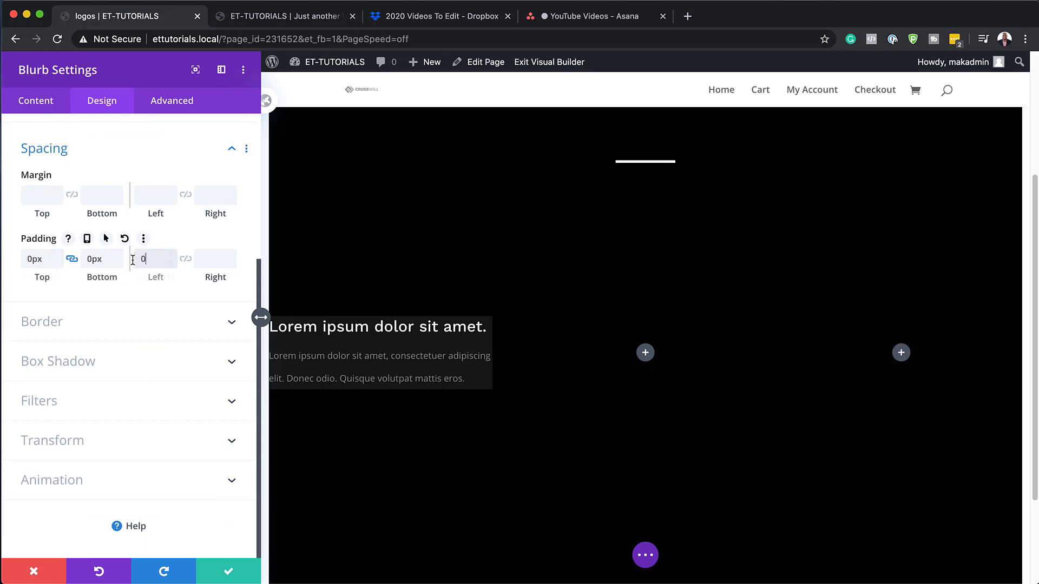
pyautogui.click(186, 260)
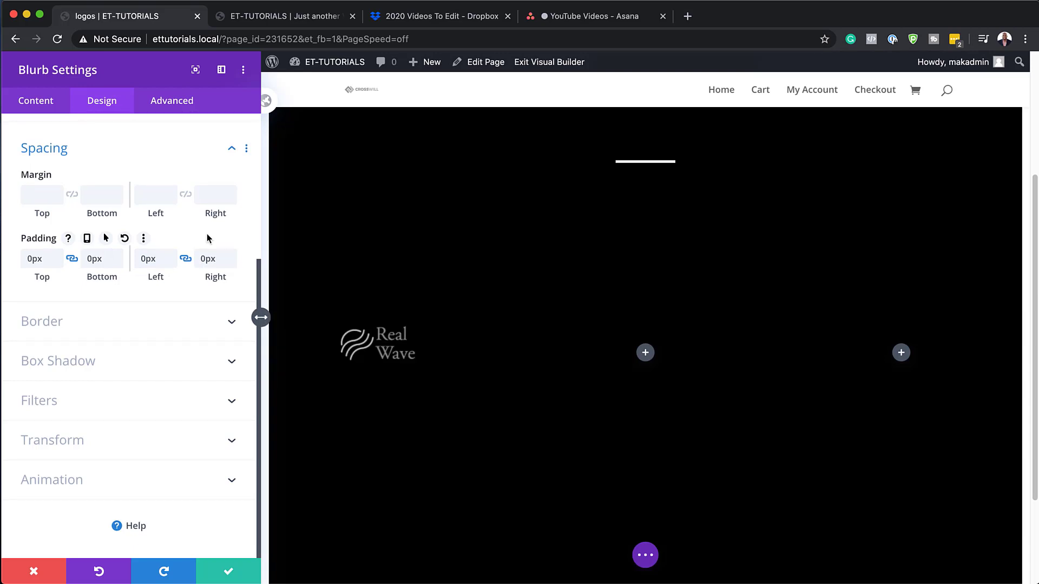
# Enable hover padding for the blurb with 20px top and 50px bottom, left and right, and compare the desktop and hover states
pyautogui.click(107, 241)
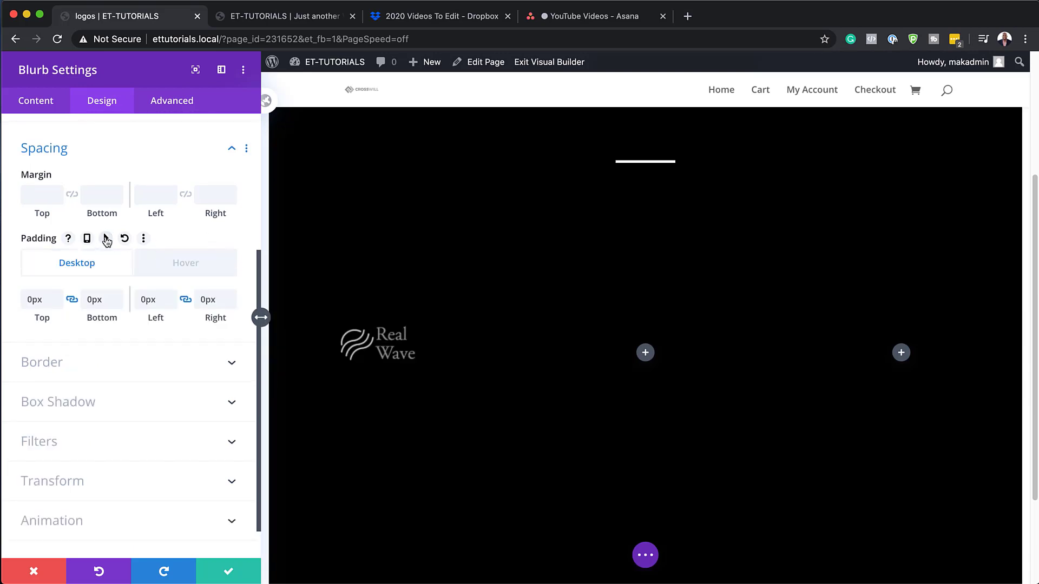
pyautogui.click(201, 272)
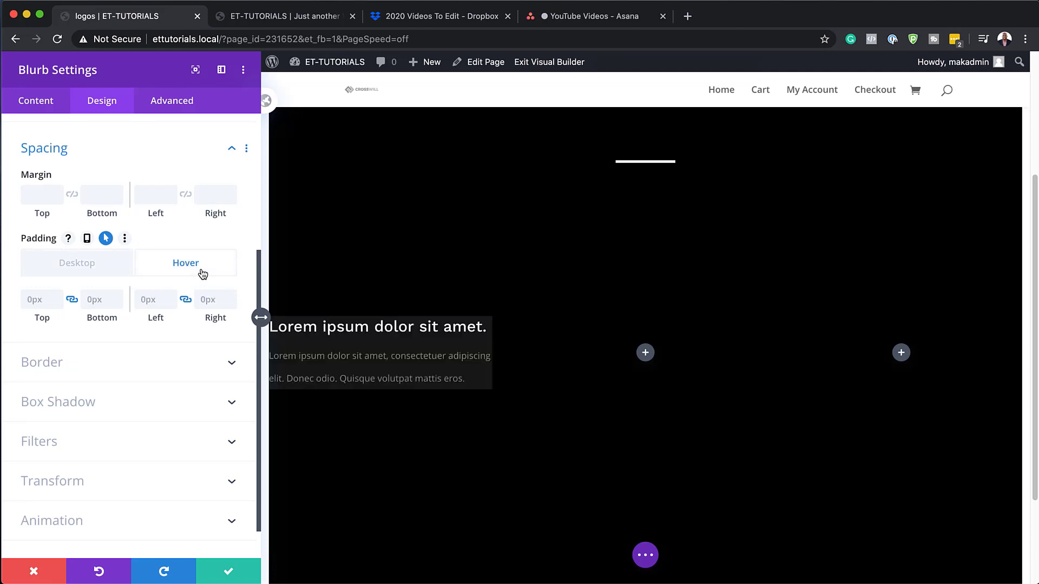
pyautogui.click(41, 300)
pyautogui.write('20px')
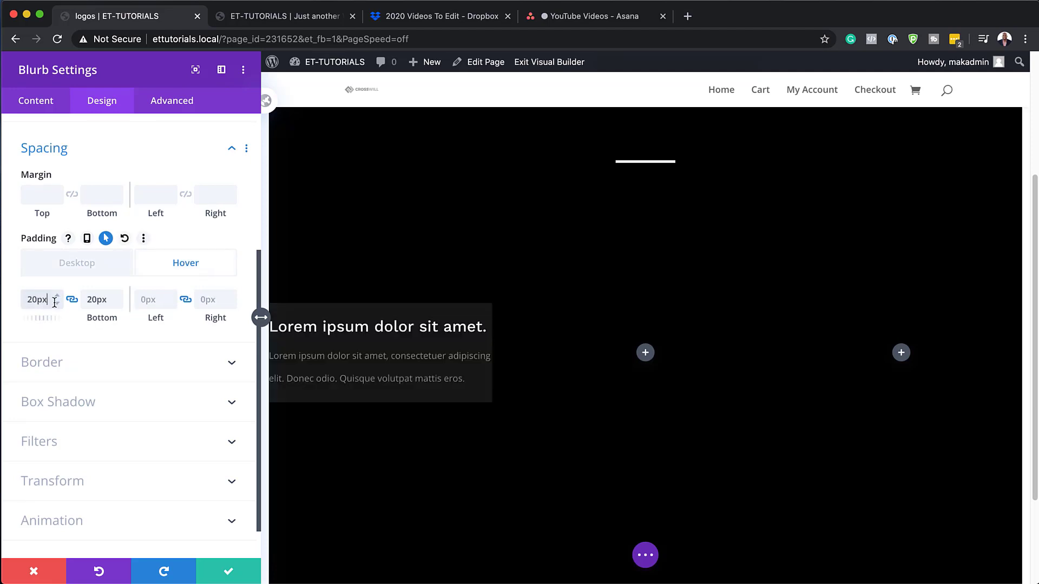
pyautogui.click(74, 303)
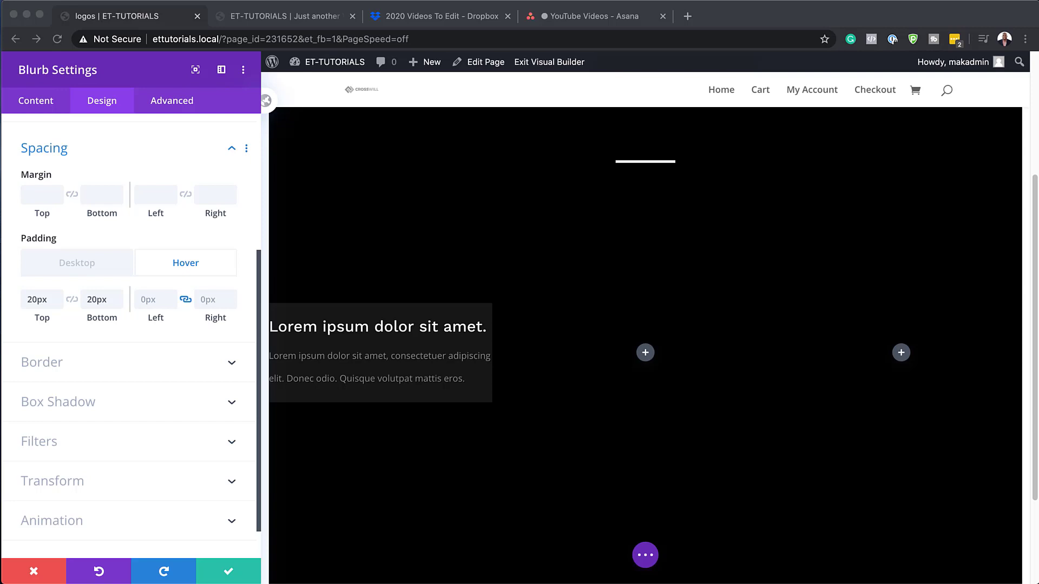
pyautogui.doubleClick(96, 299)
pyautogui.write('50px')
pyautogui.click(152, 302)
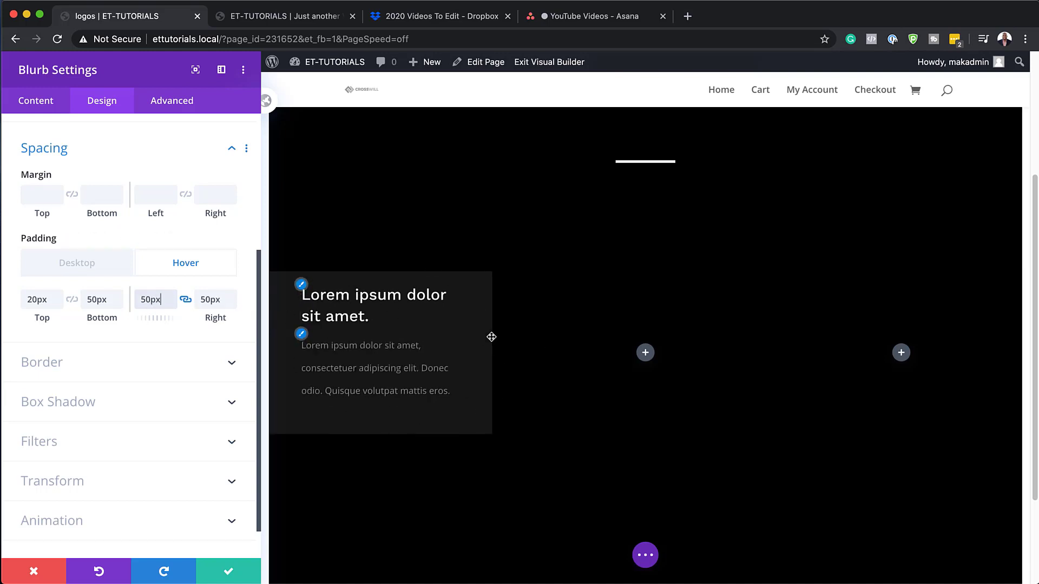
pyautogui.click(107, 270)
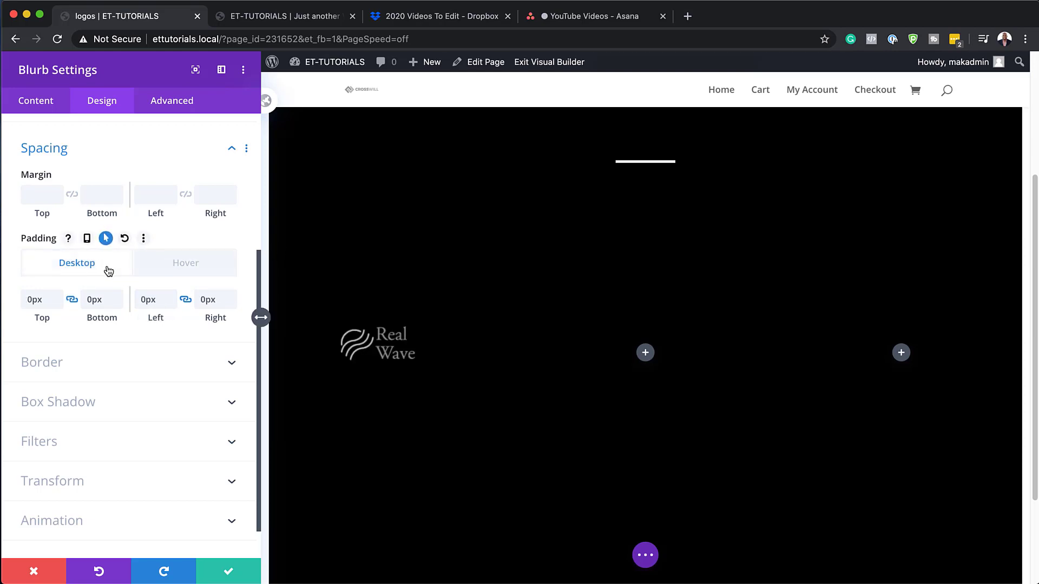
pyautogui.click(206, 274)
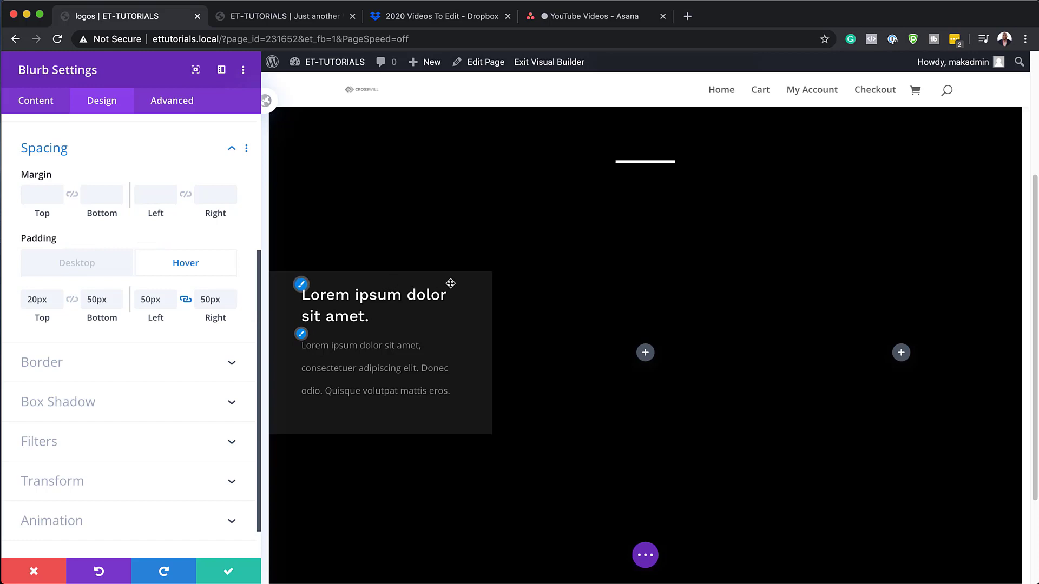
# Set the blurb's transition duration to 0ms in its advanced settings and save the module
pyautogui.scroll(-2, 184, 393)
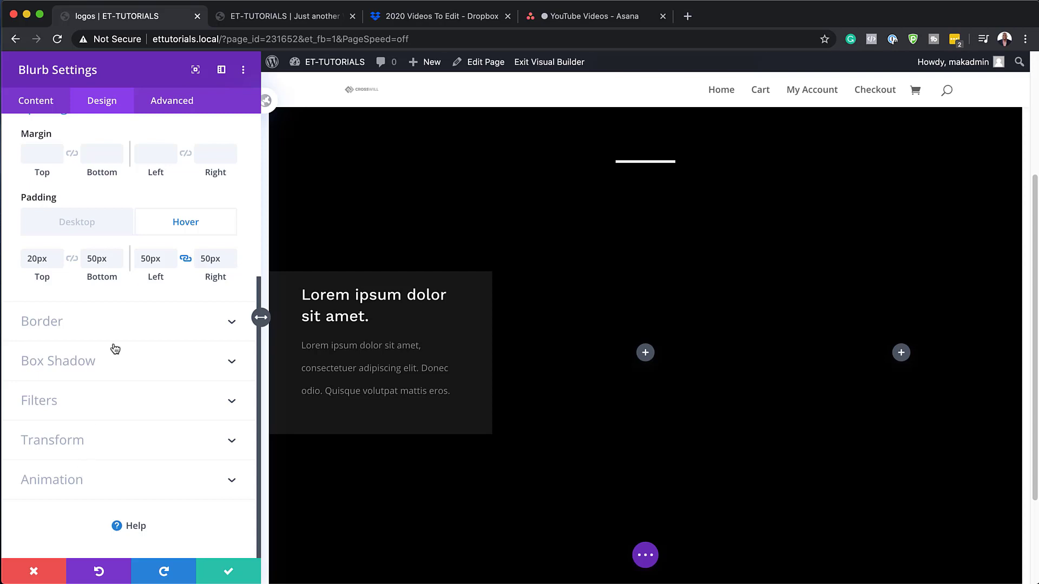
pyautogui.click(184, 106)
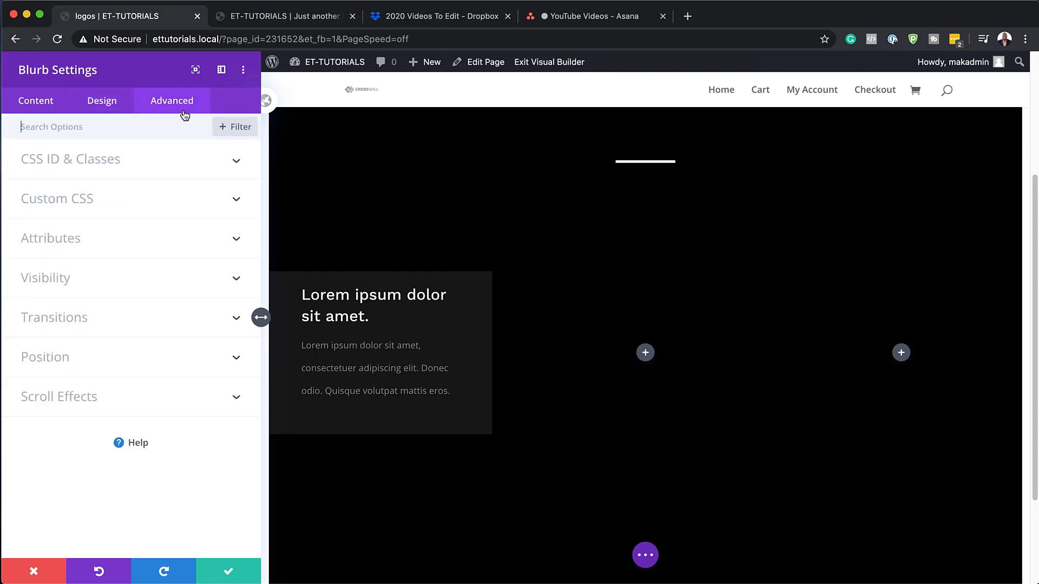
pyautogui.click(98, 320)
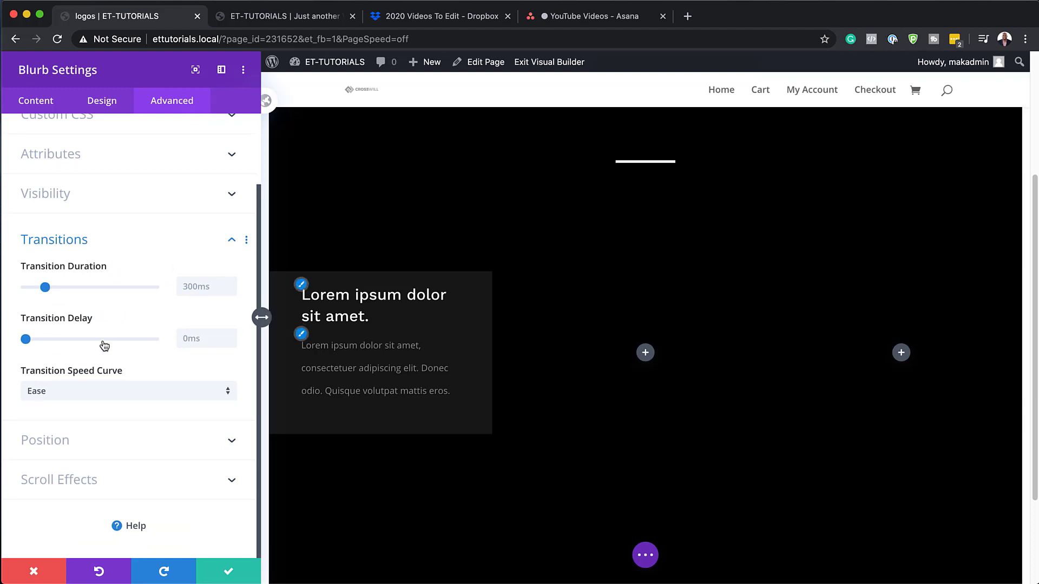
pyautogui.moveTo(50, 291); pyautogui.dragTo(24, 290)
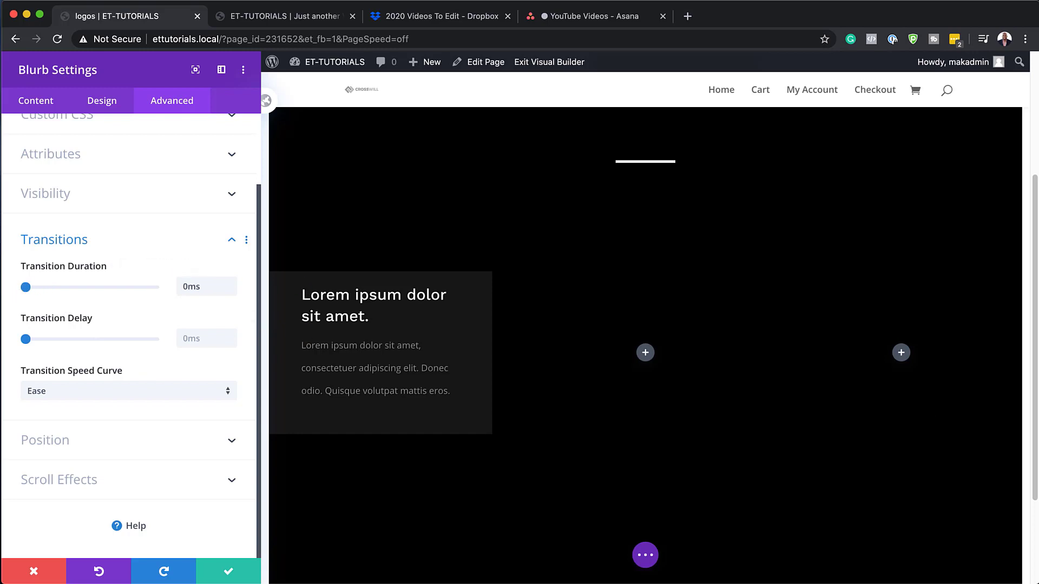
pyautogui.click(227, 574)
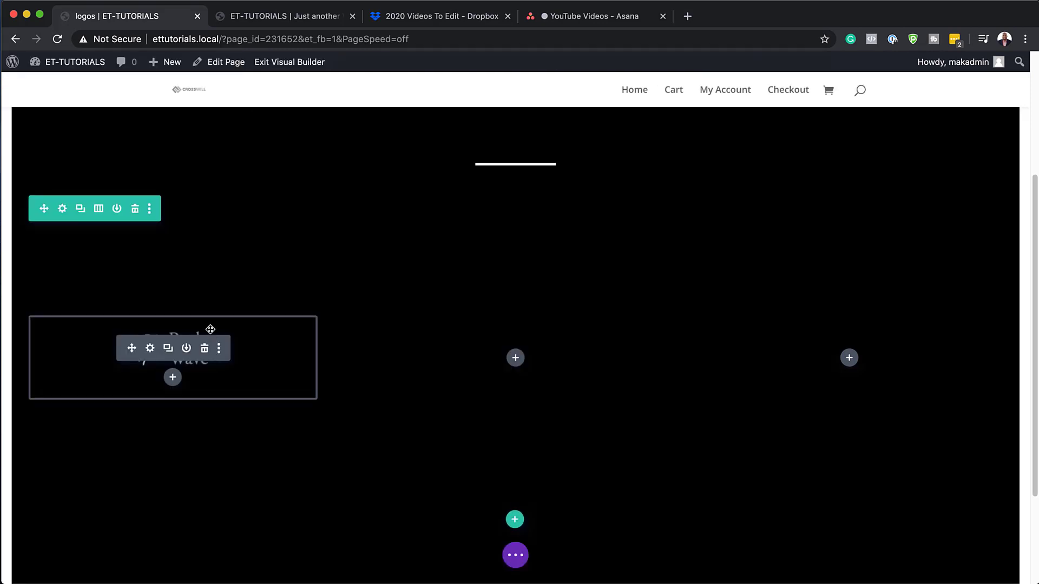
# Duplicate the Real Wave blurb twice and move the copies into the second and third columns
pyautogui.click(168, 348)
pyautogui.click(169, 293)
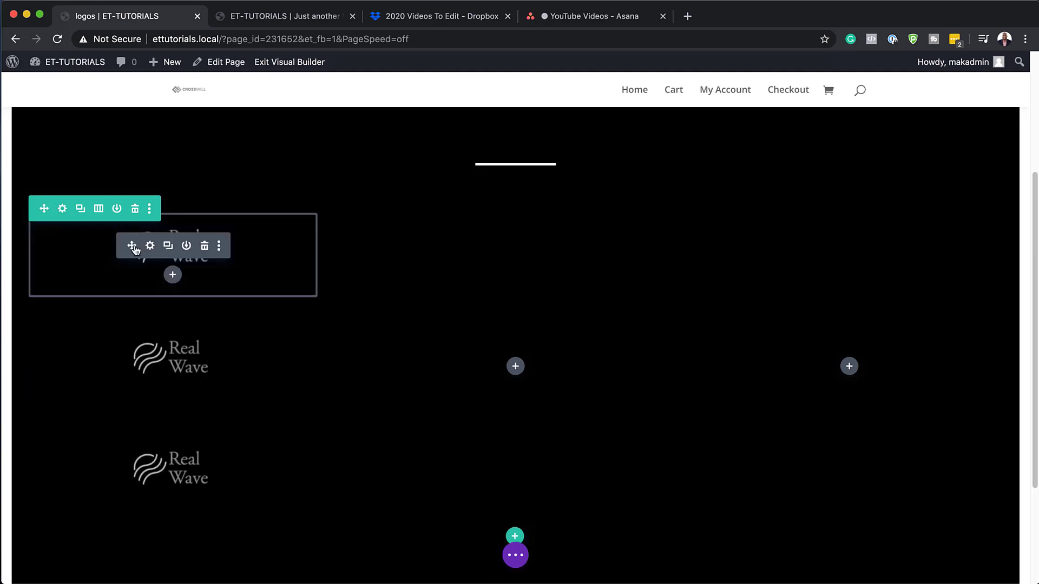
pyautogui.moveTo(133, 245); pyautogui.dragTo(514, 364)
pyautogui.moveTo(129, 293); pyautogui.dragTo(802, 365)
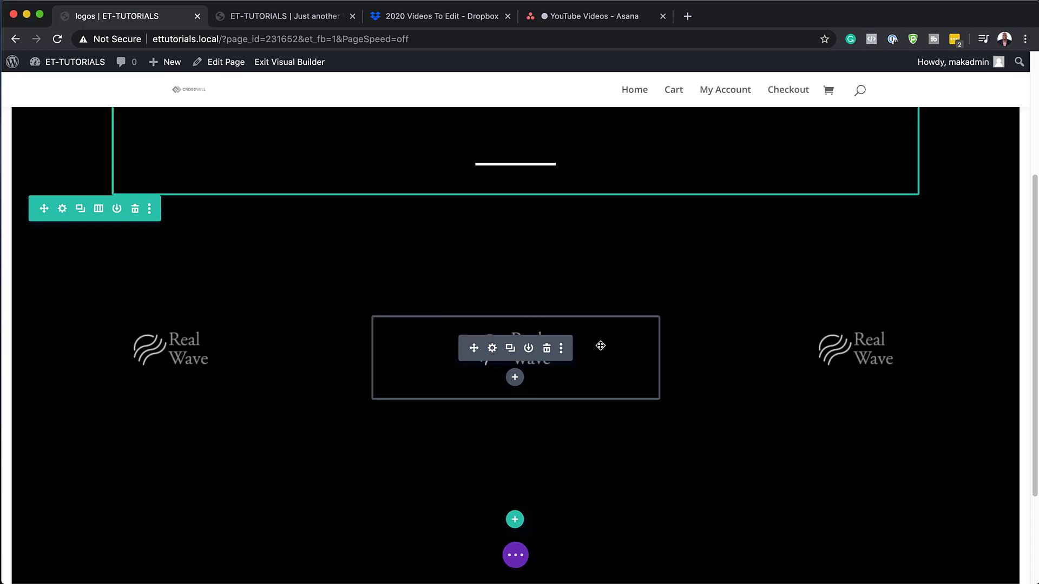
# Replace the middle blurb's desktop image with the Crosswill logo, logo_05-1.png, from the media library and save the module
pyautogui.click(493, 349)
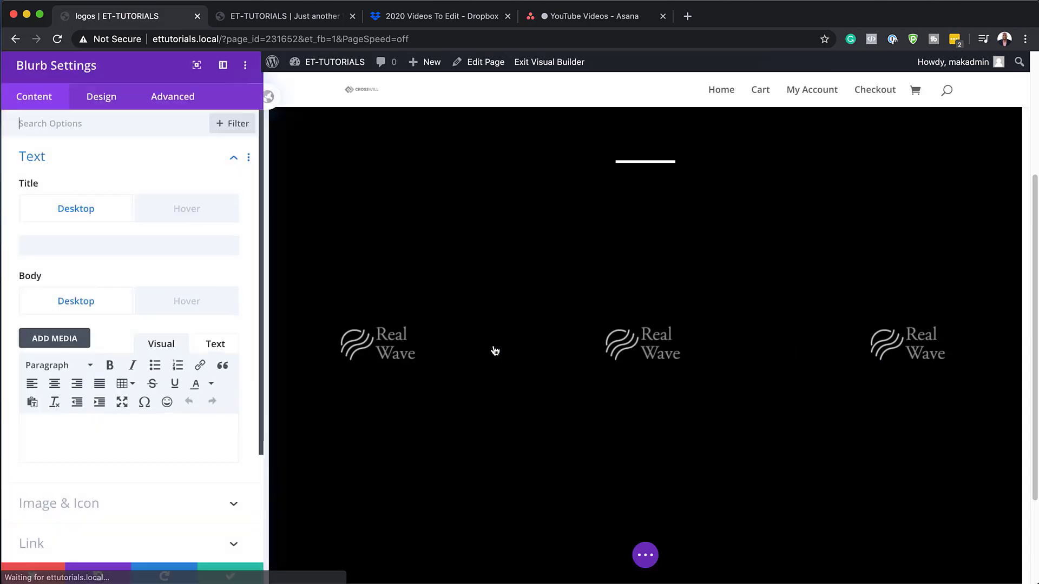
pyautogui.click(108, 511)
pyautogui.click(141, 325)
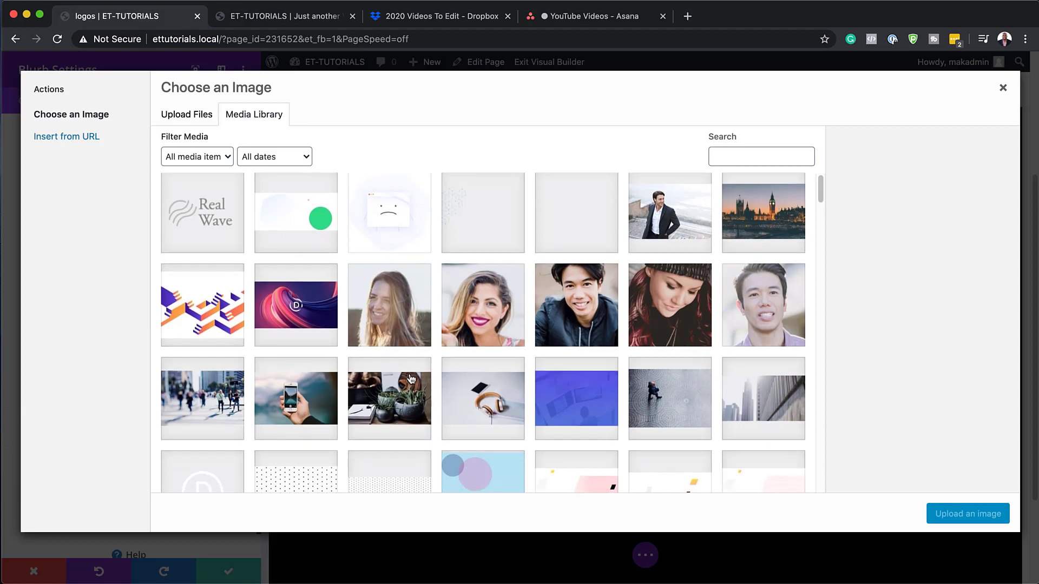
pyautogui.scroll(-3, 408, 375)
pyautogui.scroll(-15, 411, 378)
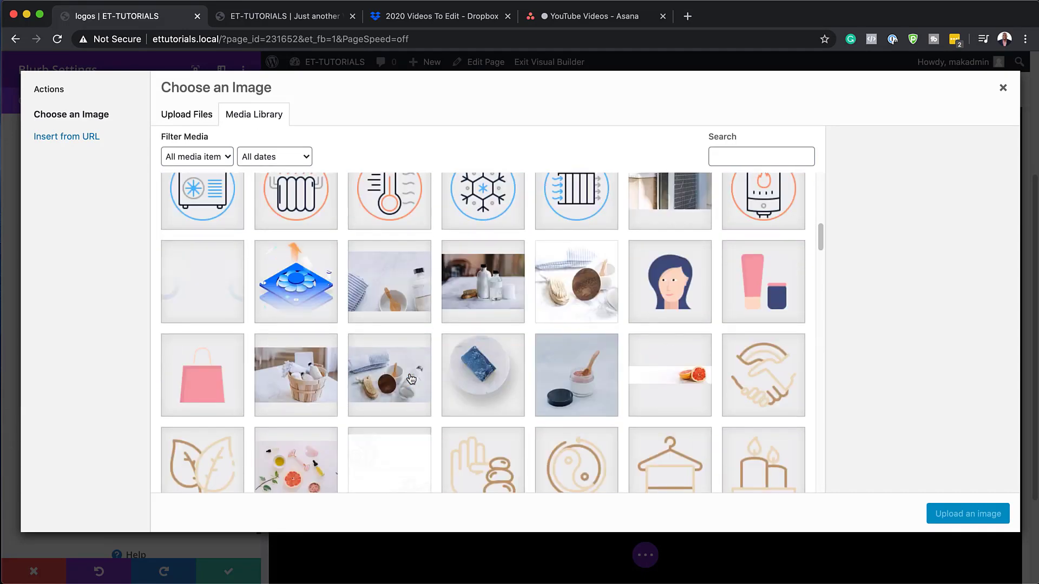
pyautogui.scroll(-8, 411, 379)
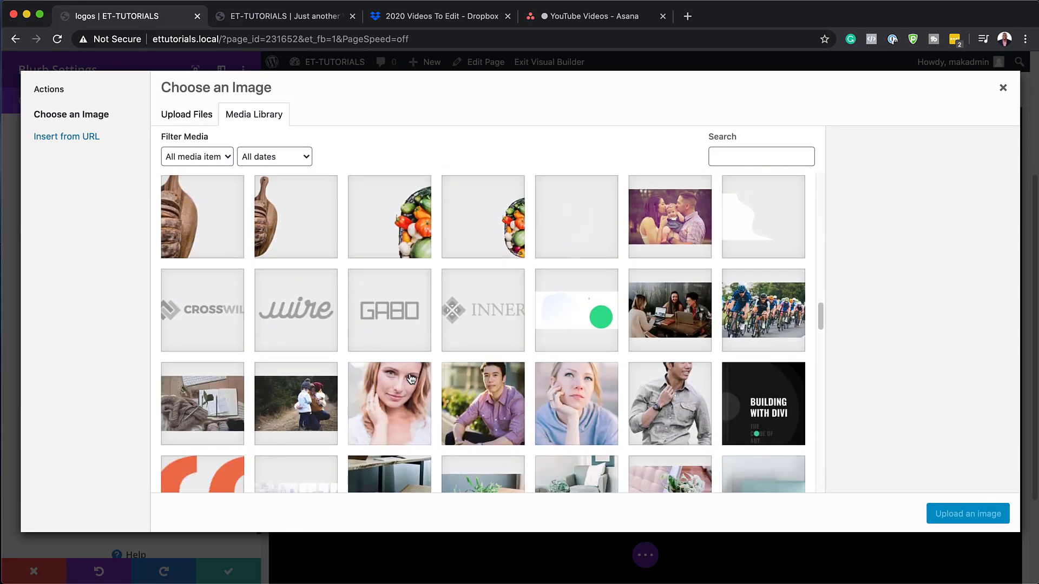
pyautogui.click(200, 323)
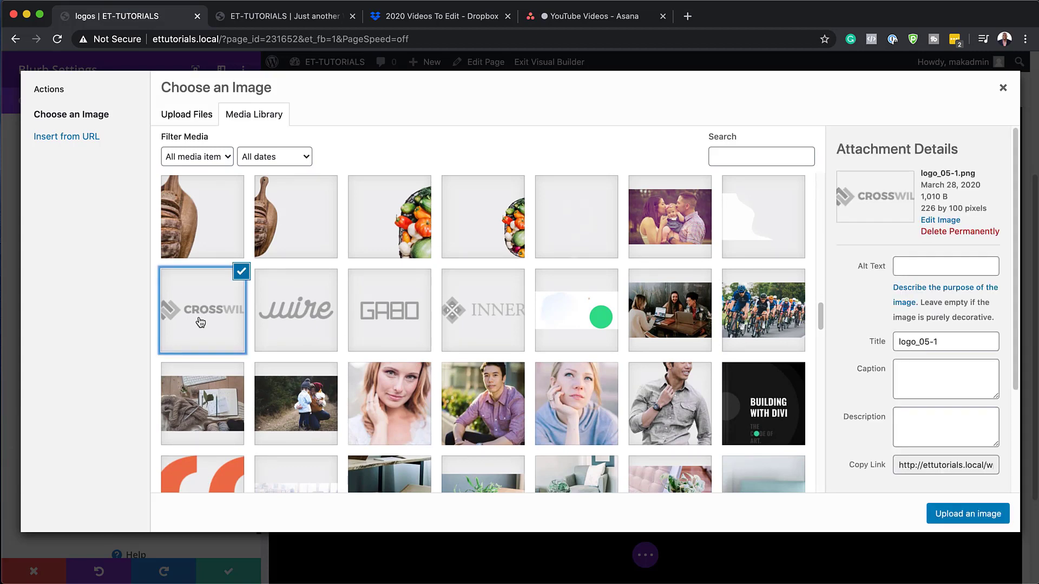
pyautogui.click(983, 514)
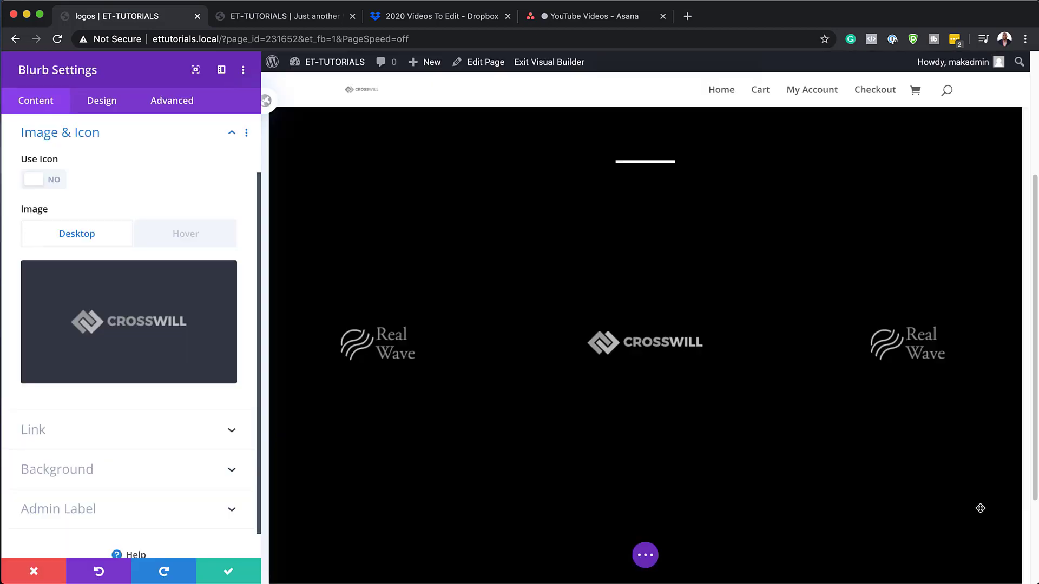
pyautogui.click(232, 572)
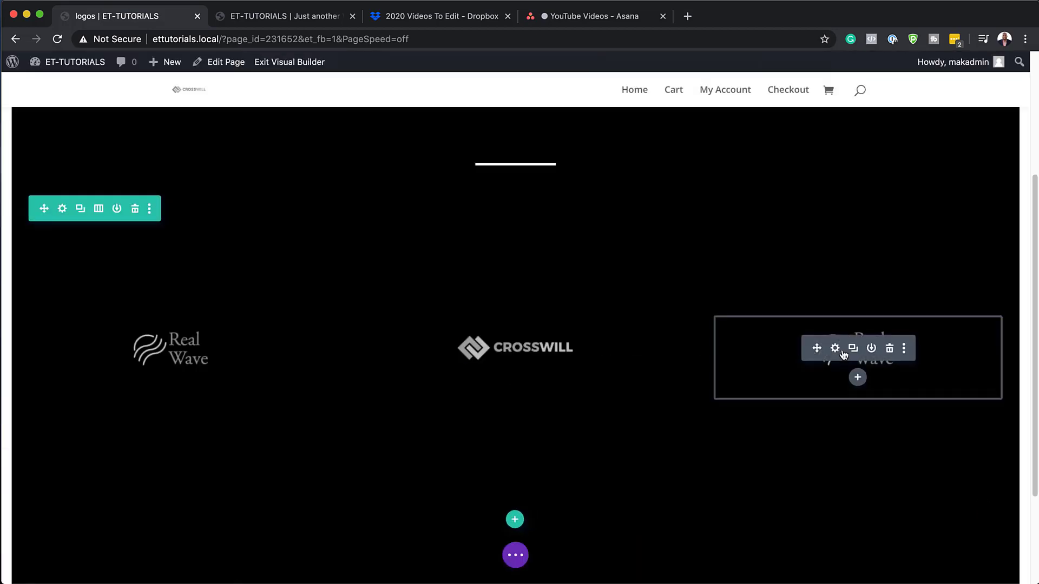
# Replace the third-column blurb's desktop image with the Wire logo from the media library and save the module
pyautogui.click(834, 346)
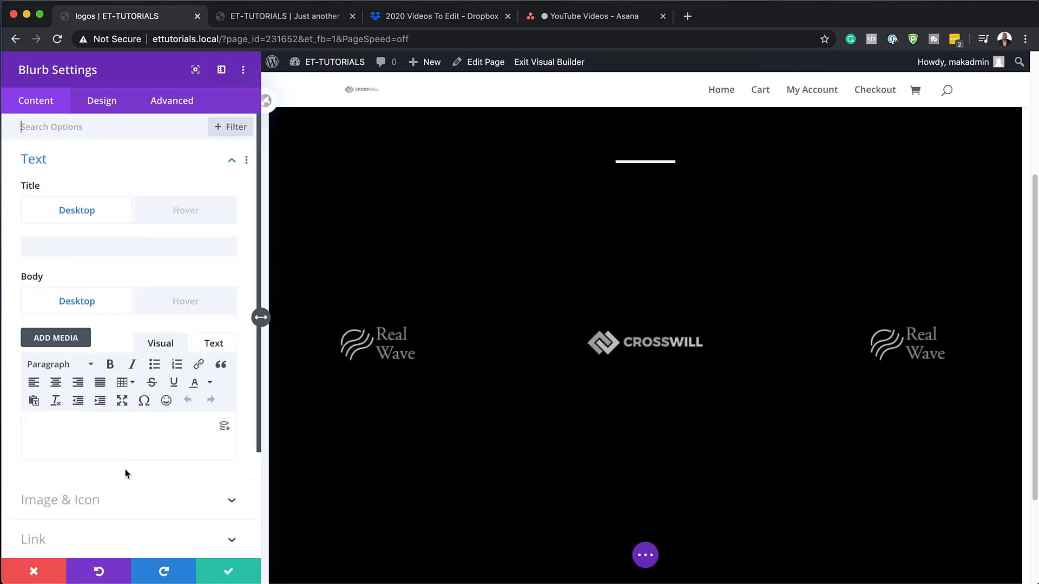
pyautogui.scroll(-1, 125, 473)
pyautogui.click(117, 484)
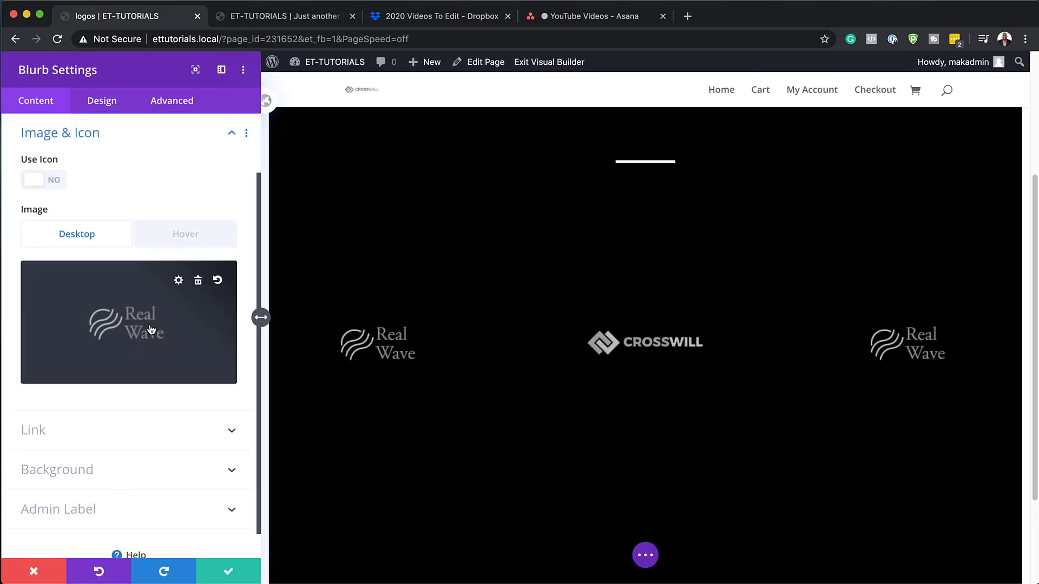
pyautogui.click(151, 330)
pyautogui.scroll(-15, 599, 417)
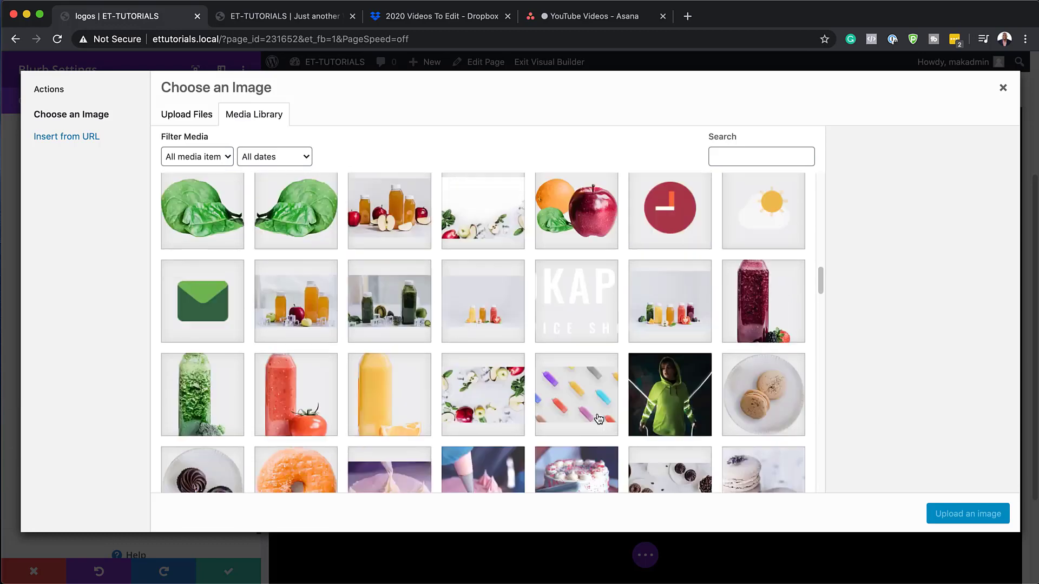
pyautogui.click(318, 368)
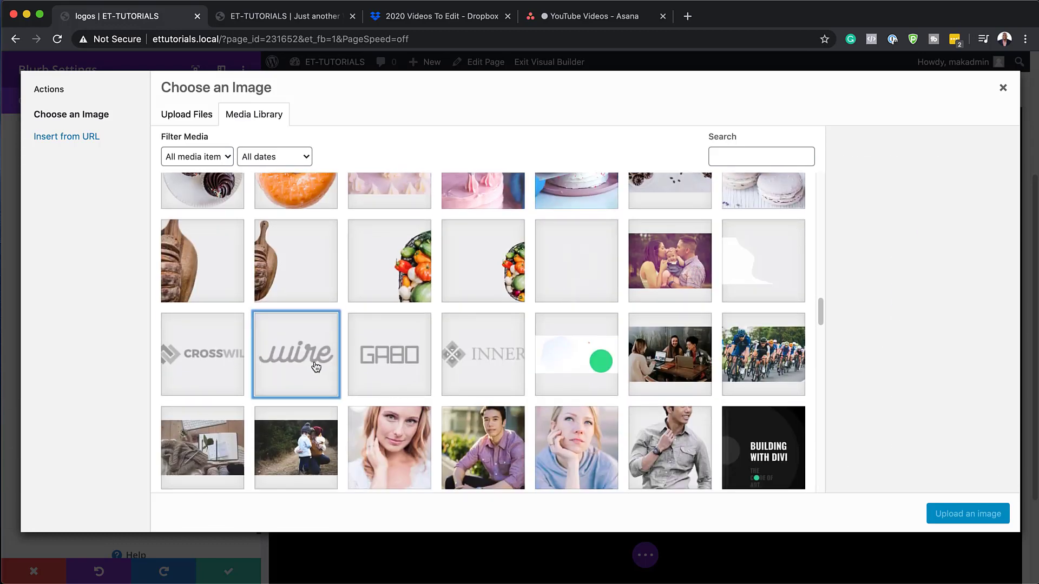
pyautogui.click(968, 515)
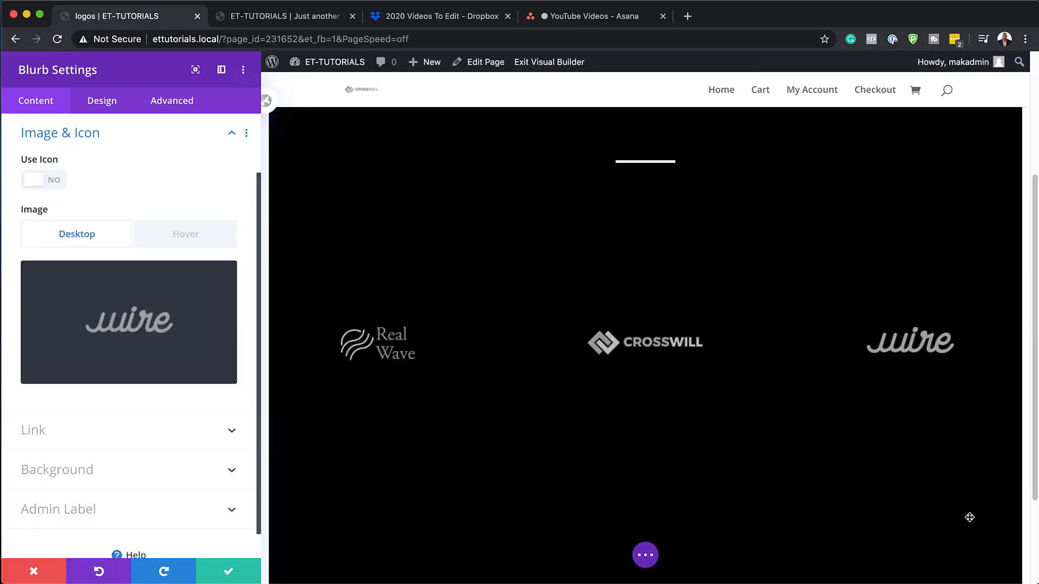
pyautogui.click(228, 571)
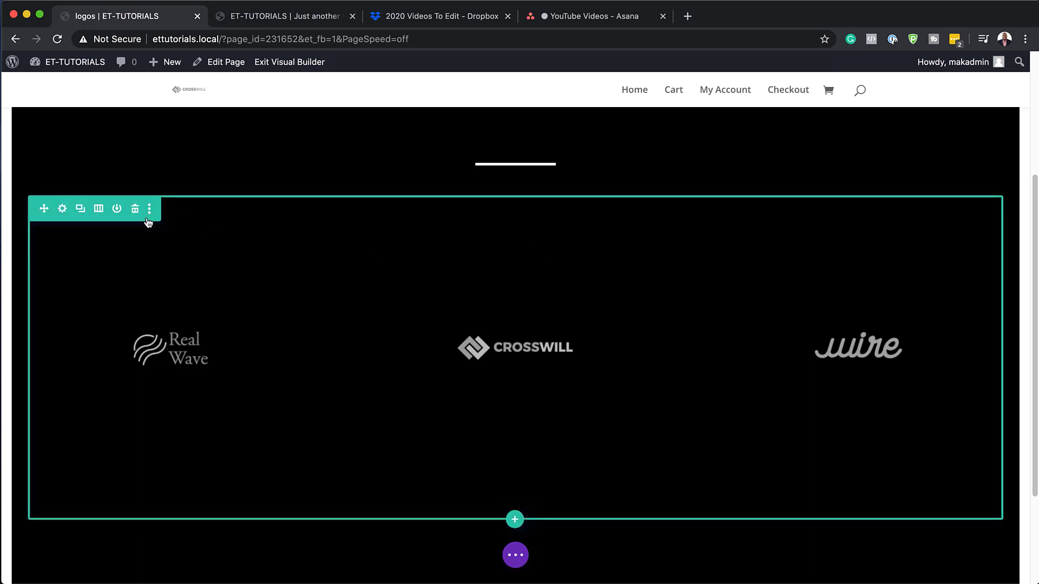
# Duplicate the three-column row of logo blurbs to make a second row
pyautogui.click(81, 209)
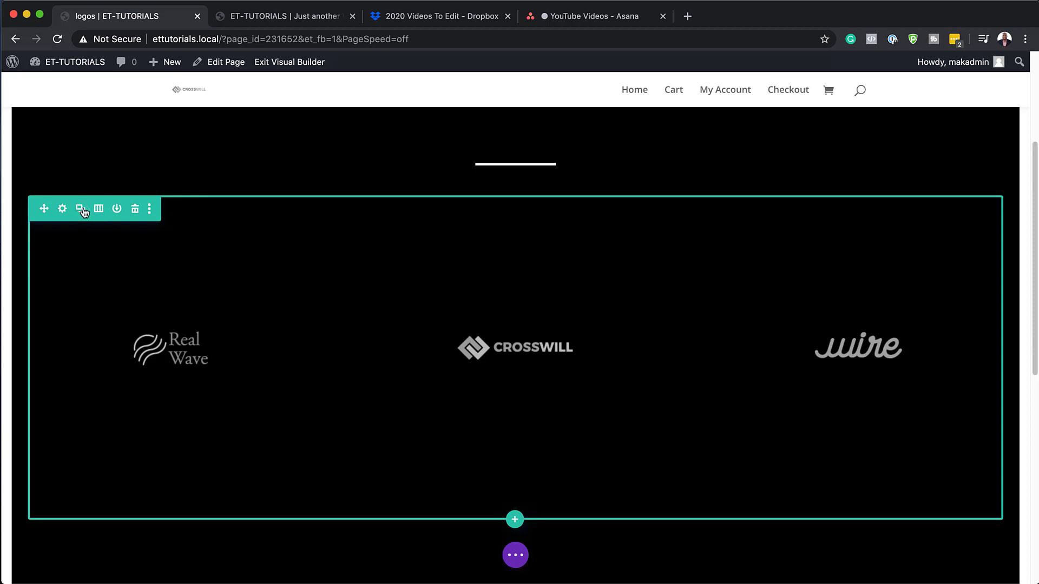
pyautogui.scroll(-3, 633, 441)
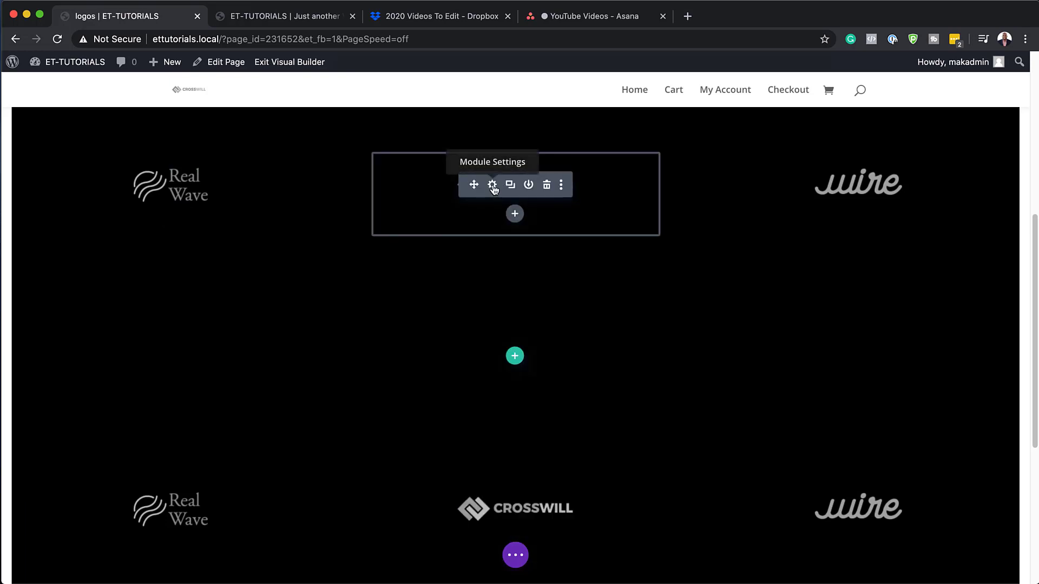
# Review the hover title and body text of the upper row's Crosswill blurb and close its settings
pyautogui.click(493, 186)
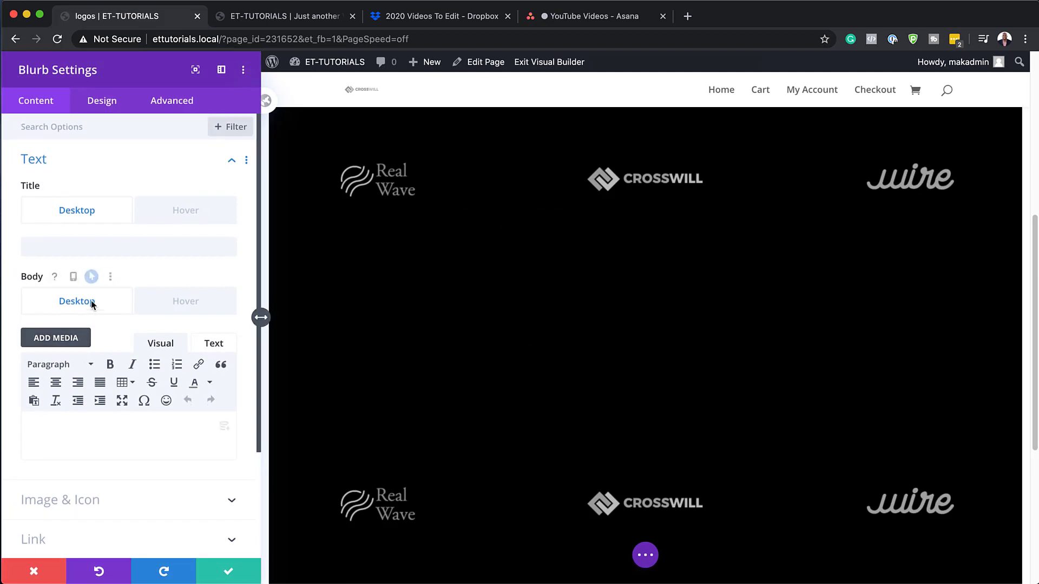
pyautogui.click(171, 302)
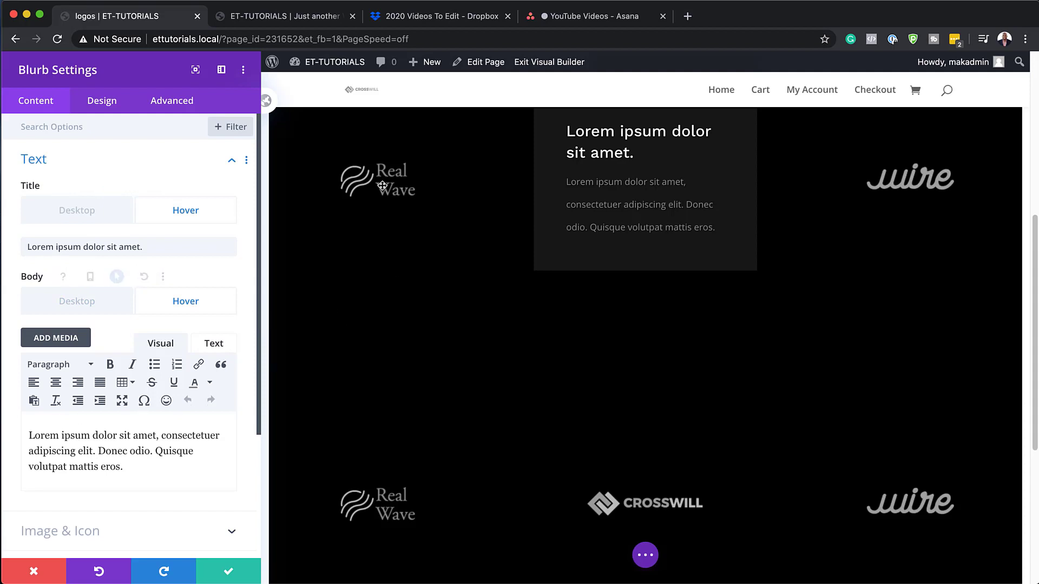
pyautogui.click(230, 572)
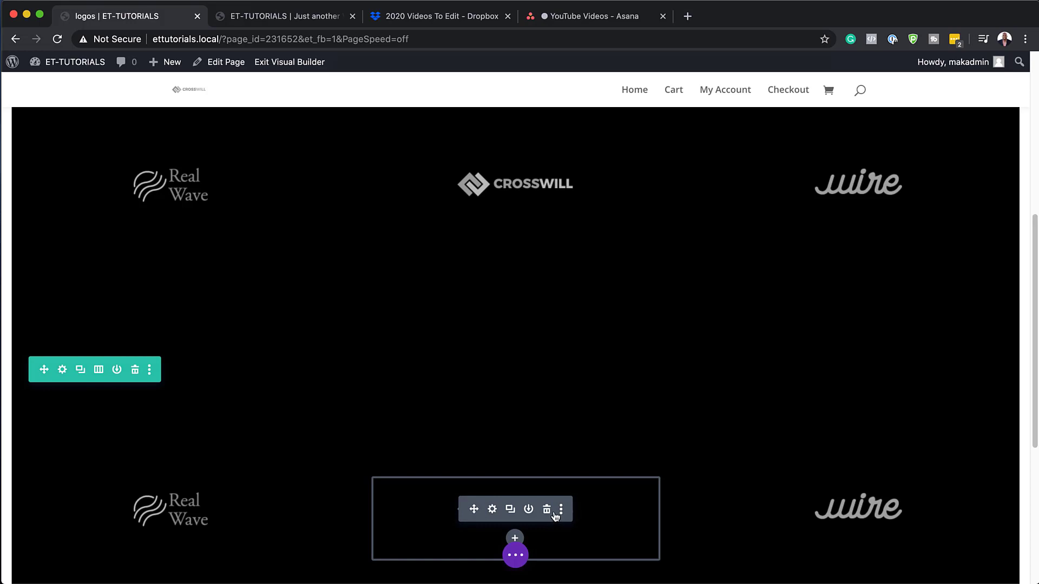
# Publish the page, exit the visual builder and check the logos' hover testimonials on the live page
pyautogui.click(515, 555)
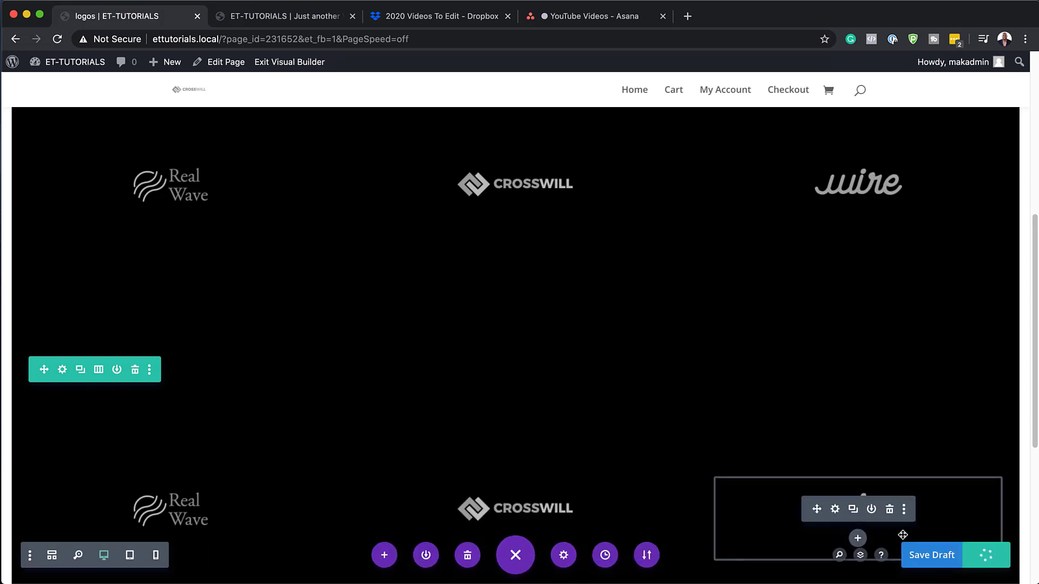
pyautogui.click(310, 66)
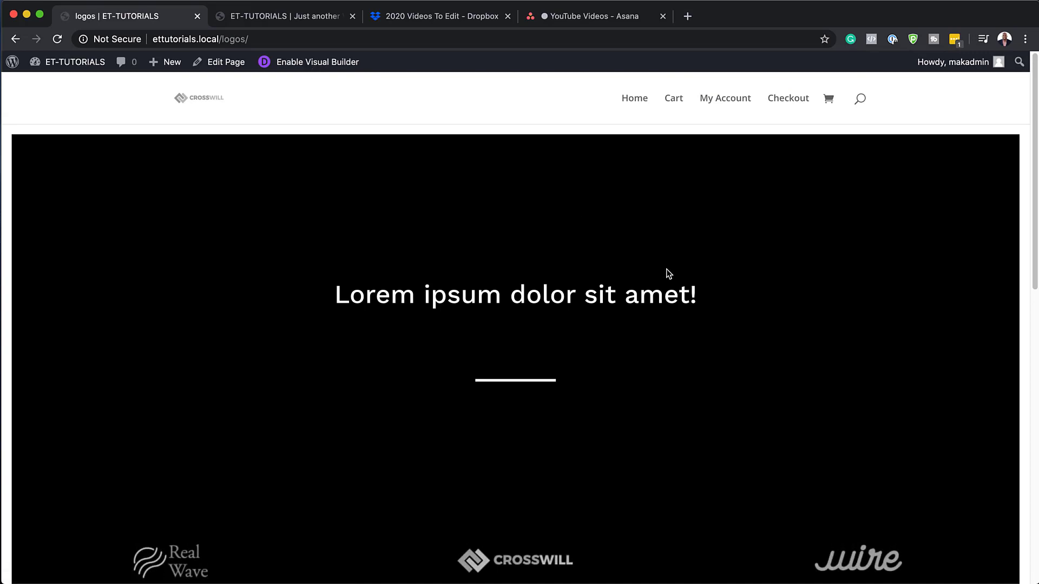
pyautogui.scroll(-3, 740, 297)
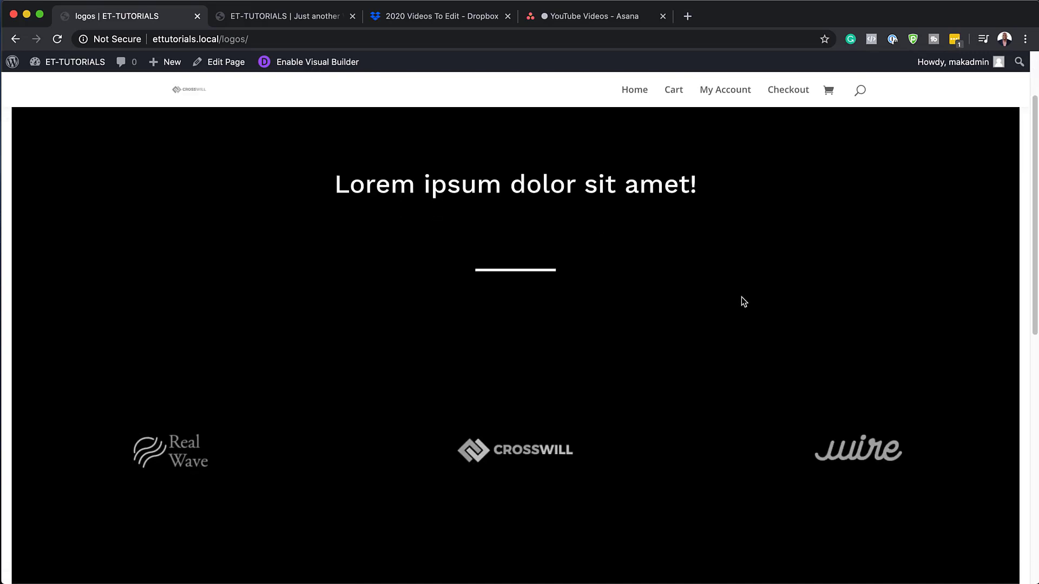
pyautogui.scroll(-4, 740, 297)
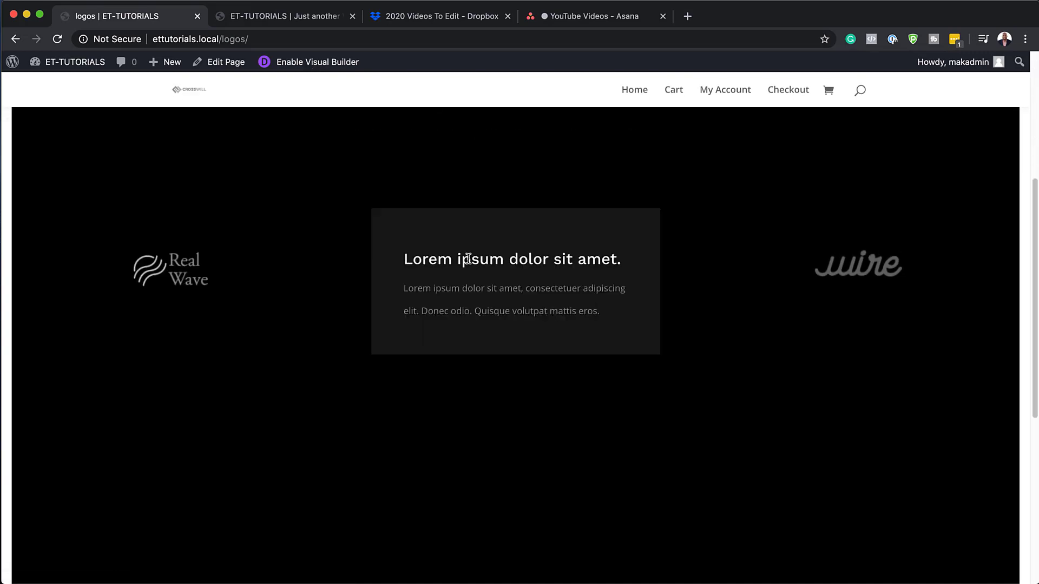